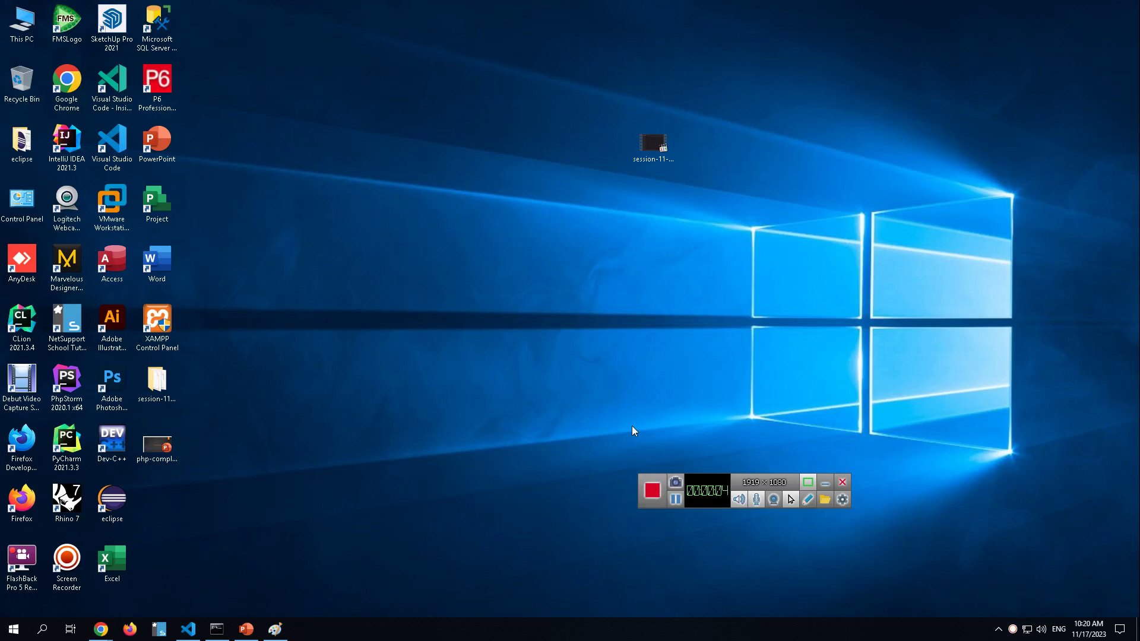
# Bring php-complete.pptx to the front at slide 317 about regex101 and regexr
pyautogui.click(825, 482)
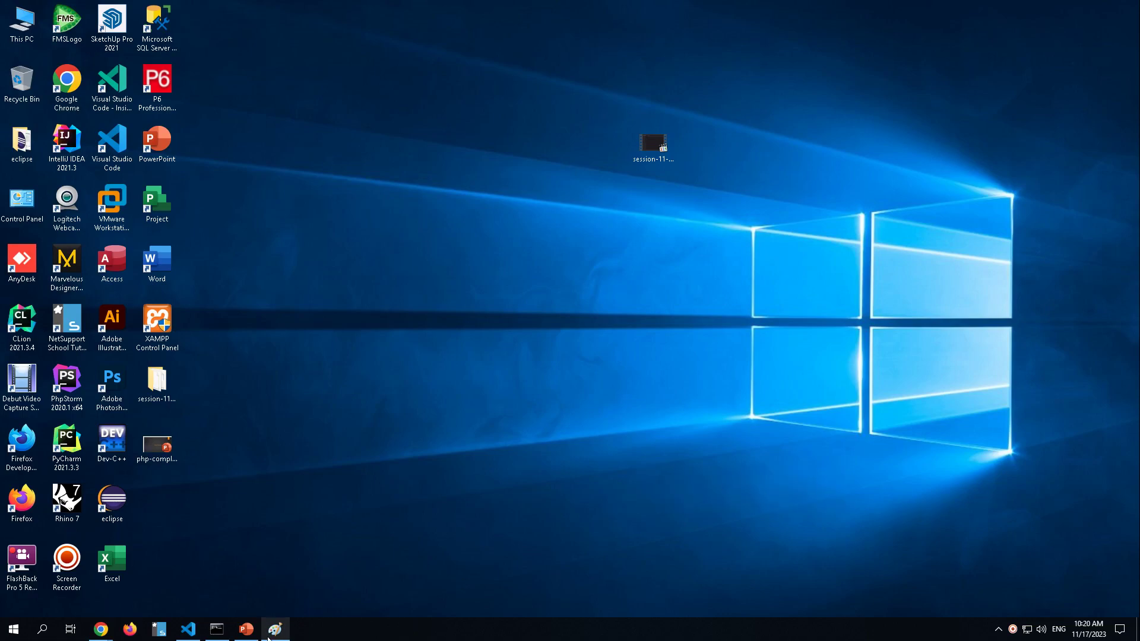
pyautogui.click(246, 631)
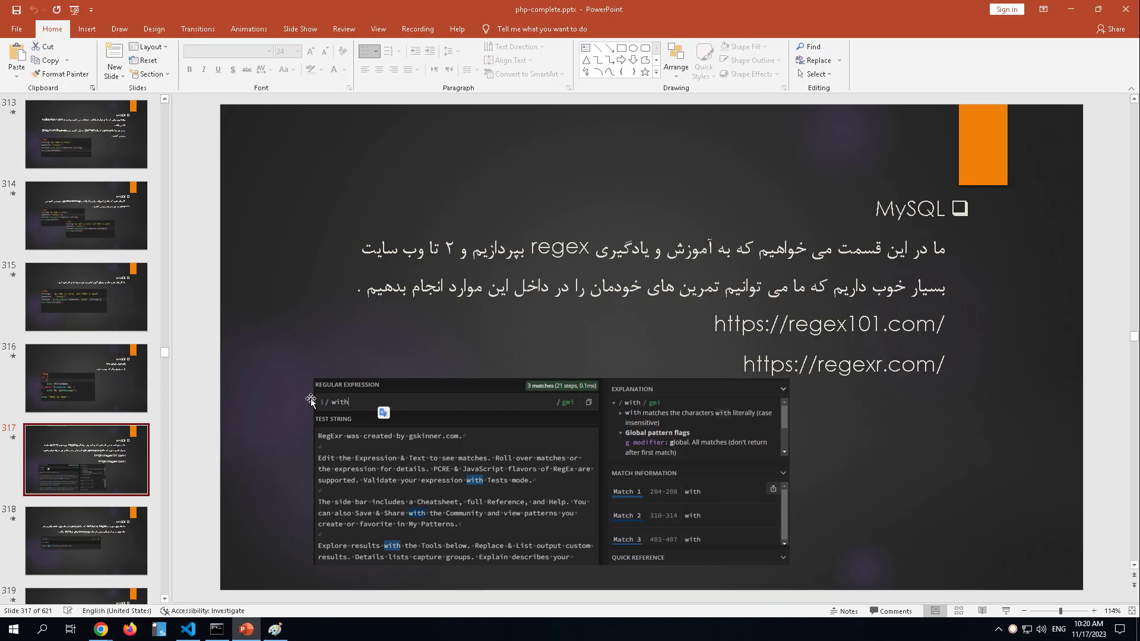
# In Chrome, copy RegExr's sample text and return to the regex101 tab
pyautogui.hotkey('alt', 'Tab')
pyautogui.hotkey('alt', 'Tab')
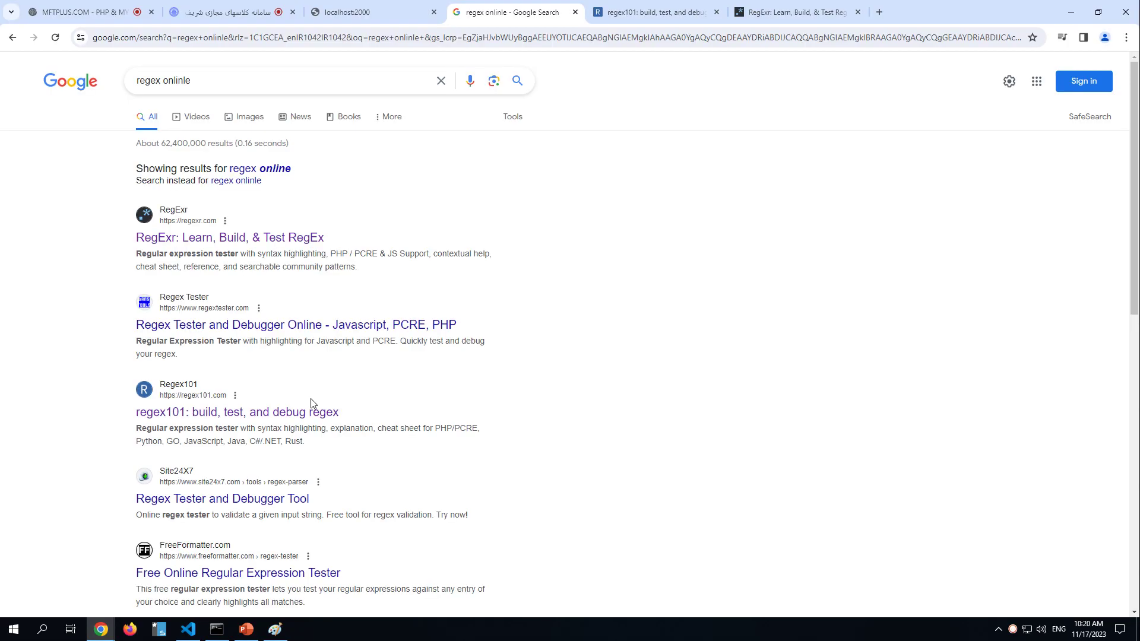
pyautogui.click(653, 7)
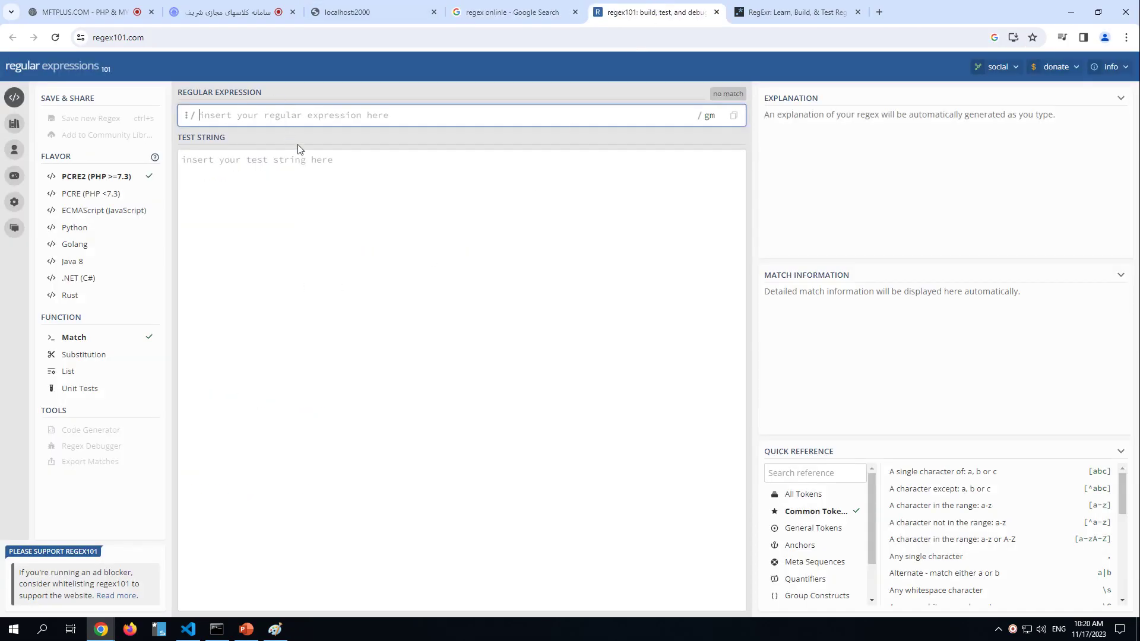
pyautogui.click(775, 11)
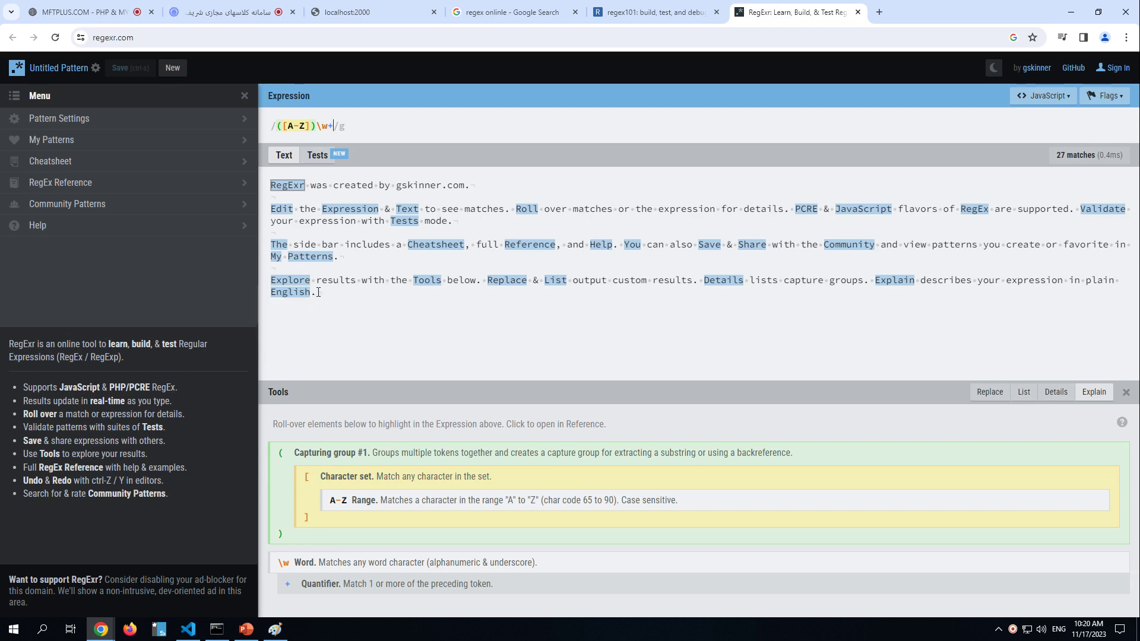
pyautogui.moveTo(318, 292); pyautogui.dragTo(255, 182)
pyautogui.hotkey('ctrl', 'c')
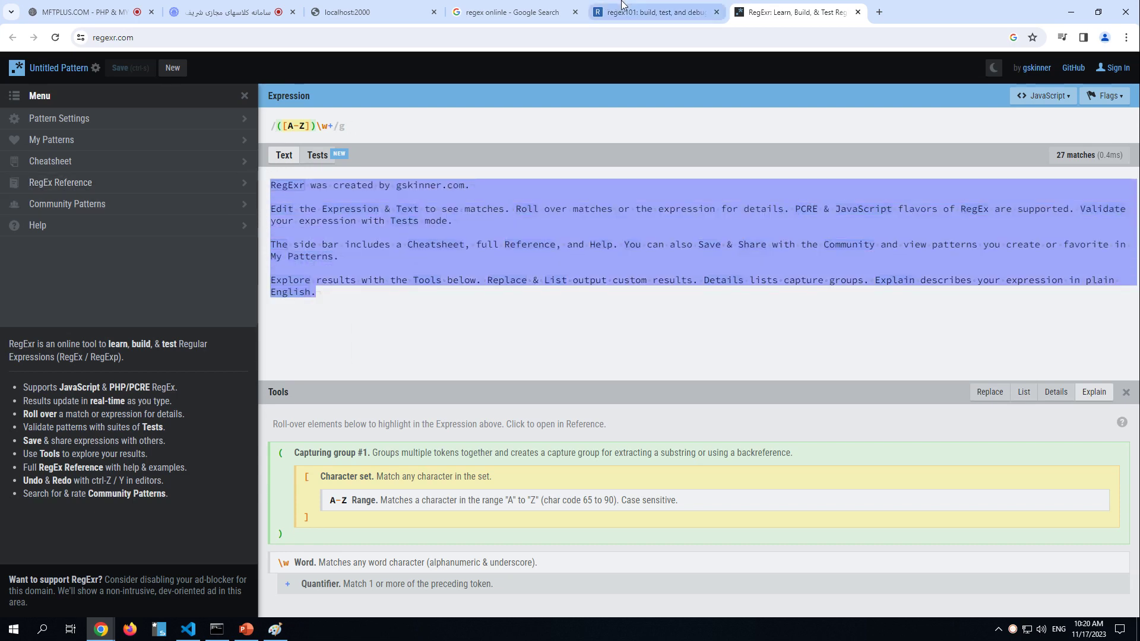
pyautogui.click(653, 12)
# Paste the sample text as the test string and enter the pattern 'was', getting 1 match
pyautogui.click(252, 199)
pyautogui.hotkey('ctrl', 'v')
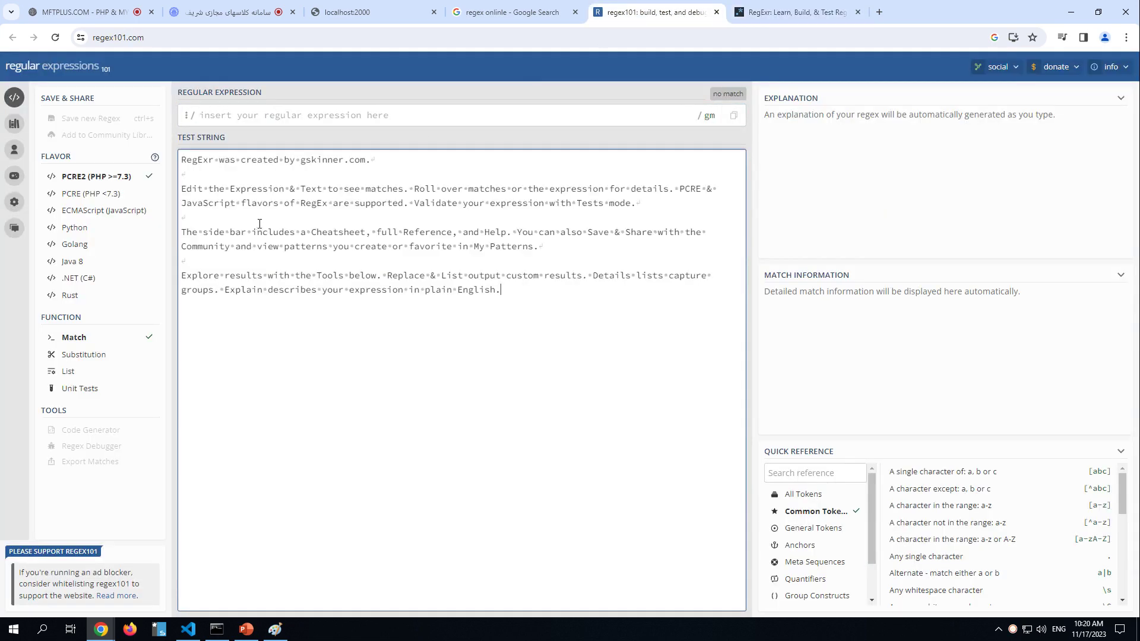
pyautogui.doubleClick(227, 161)
pyautogui.click(229, 115)
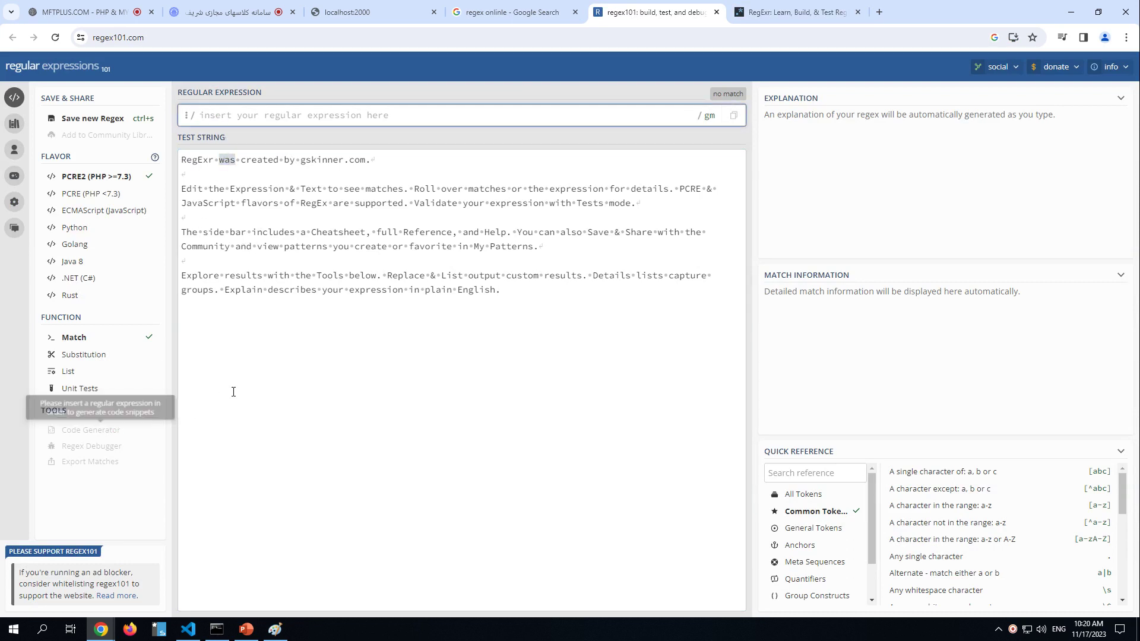
pyautogui.write('was')
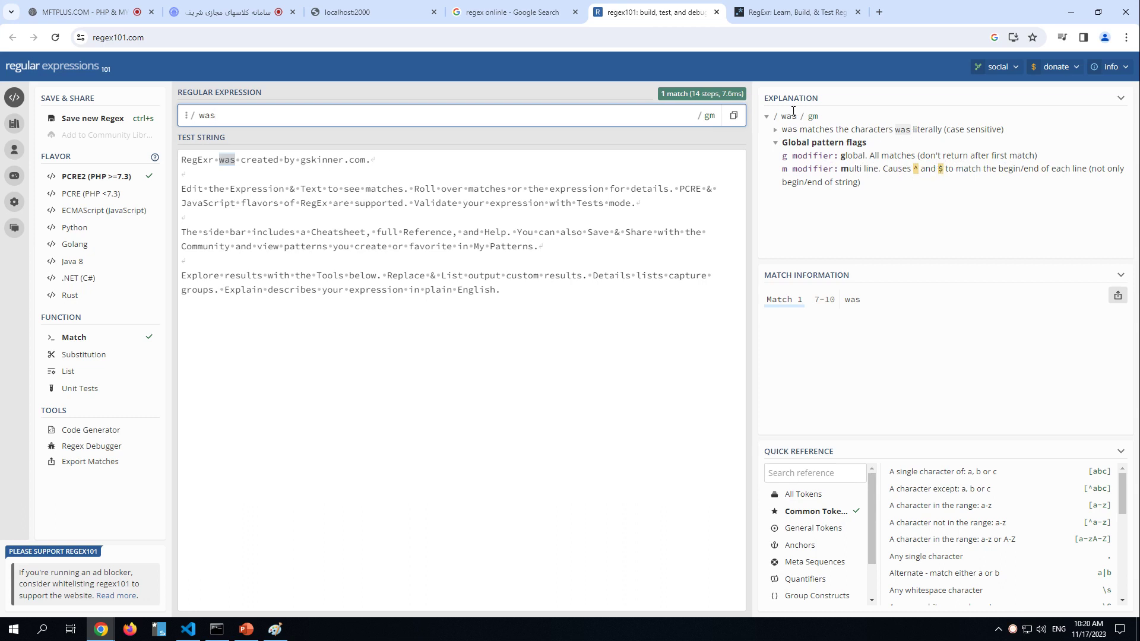
# Turn on the case-insensitive flag and append another 'was' to the test text
pyautogui.click(710, 119)
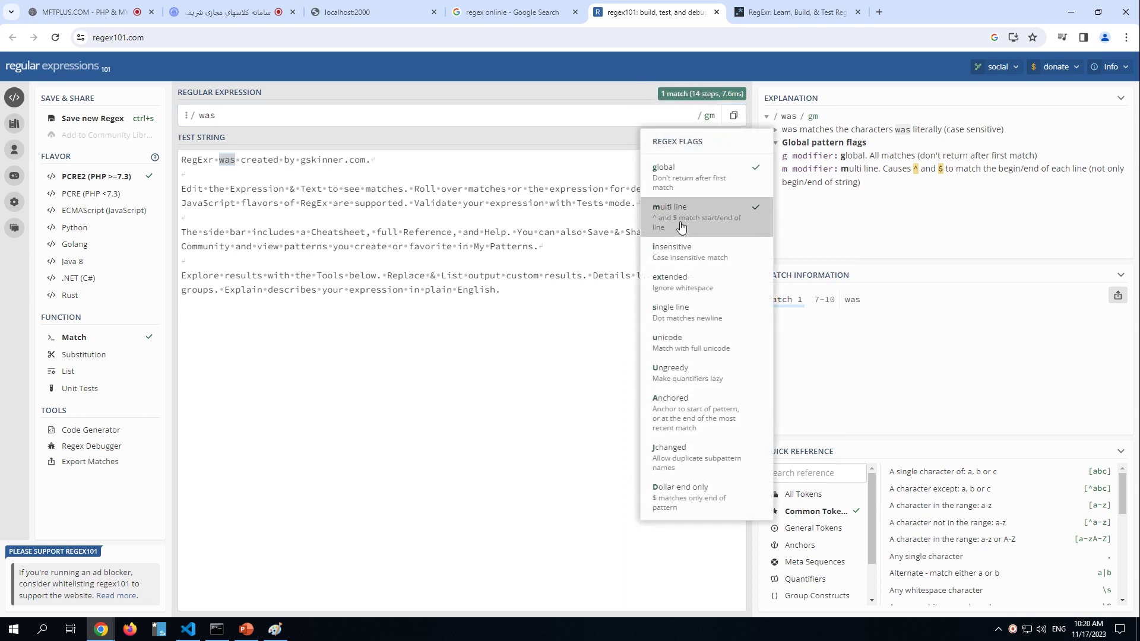
pyautogui.click(682, 254)
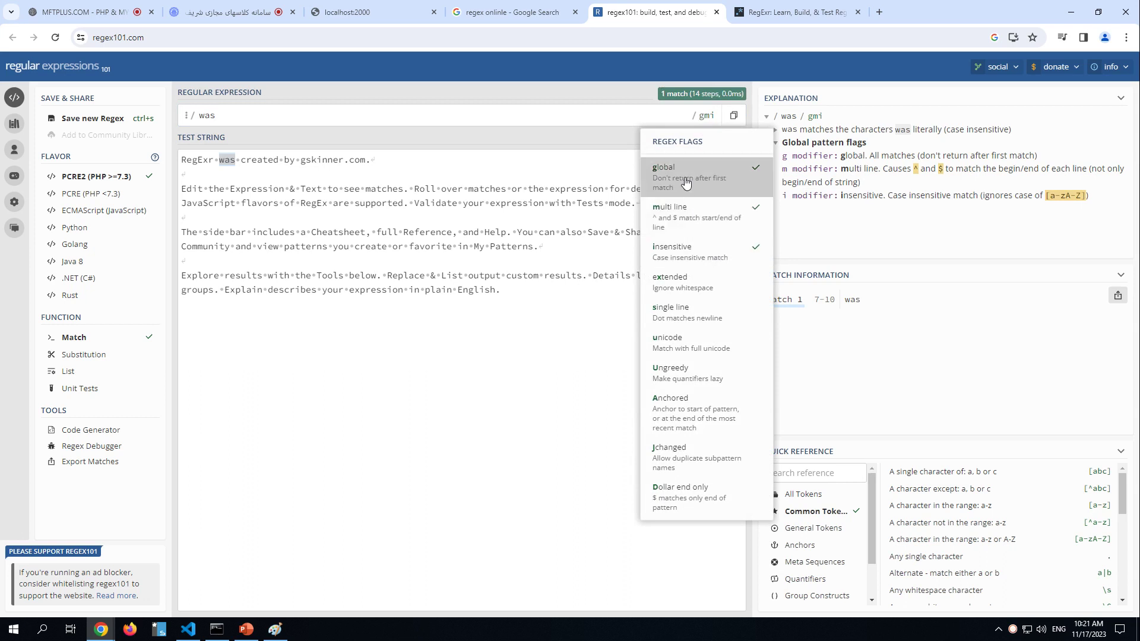
pyautogui.click(538, 290)
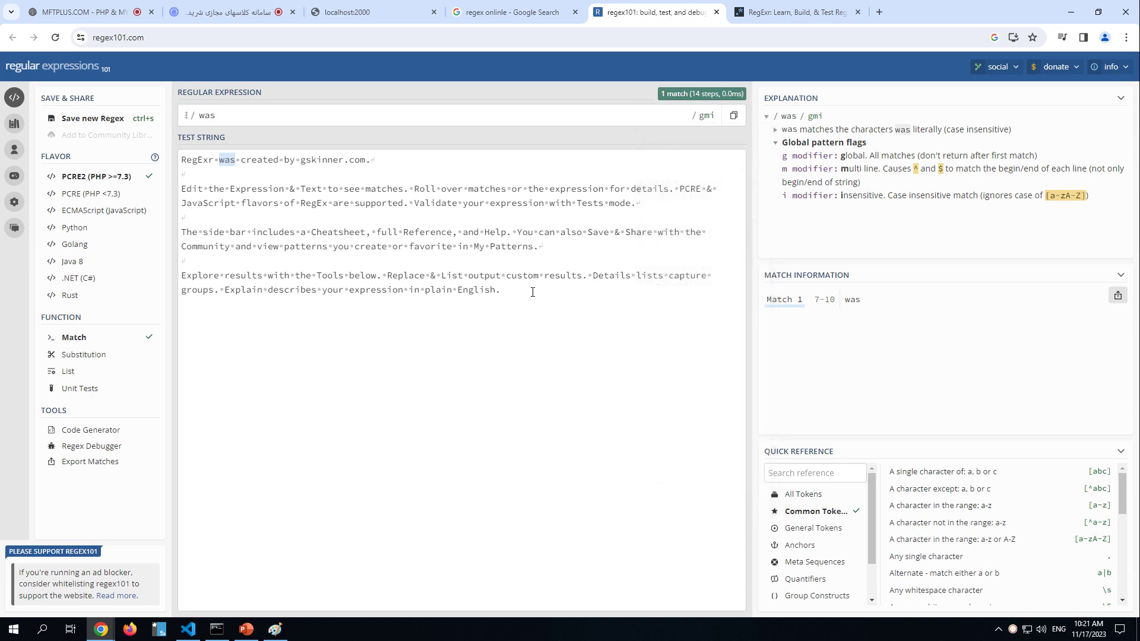
pyautogui.write('was')
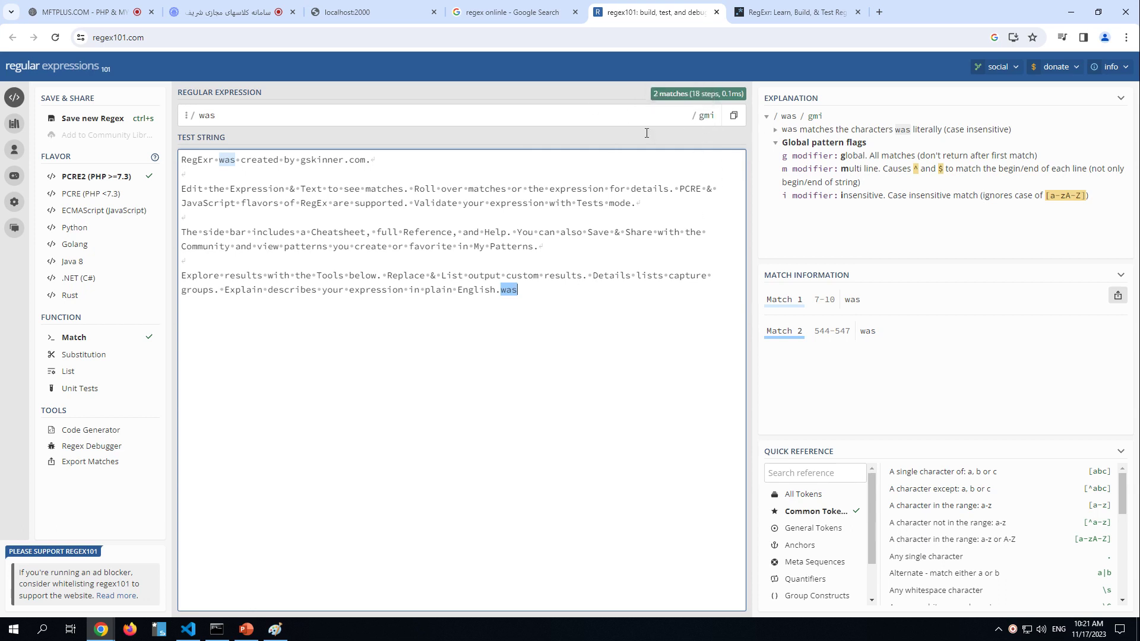
# Recheck the flags list and select the whole 'was' pattern in the expression field
pyautogui.click(704, 116)
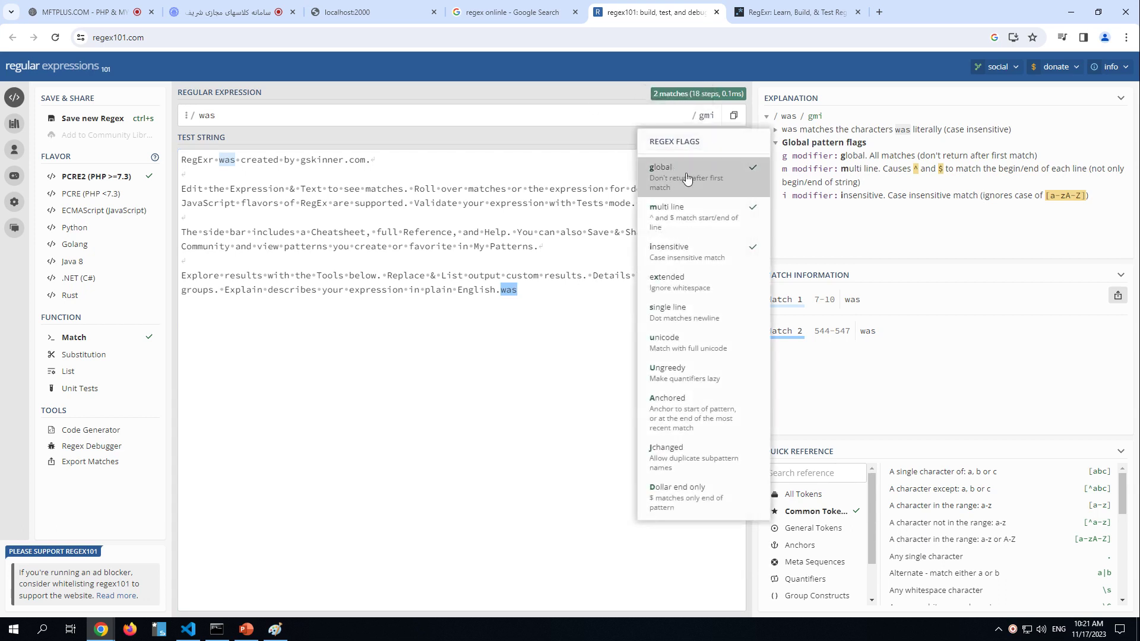
pyautogui.click(533, 164)
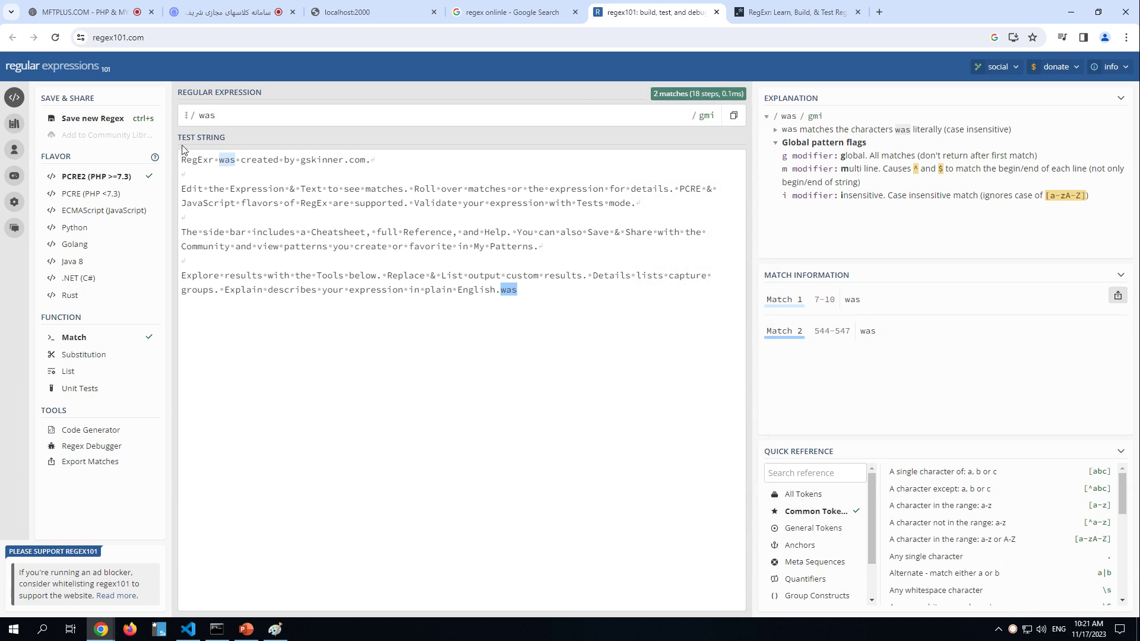
pyautogui.doubleClick(217, 118)
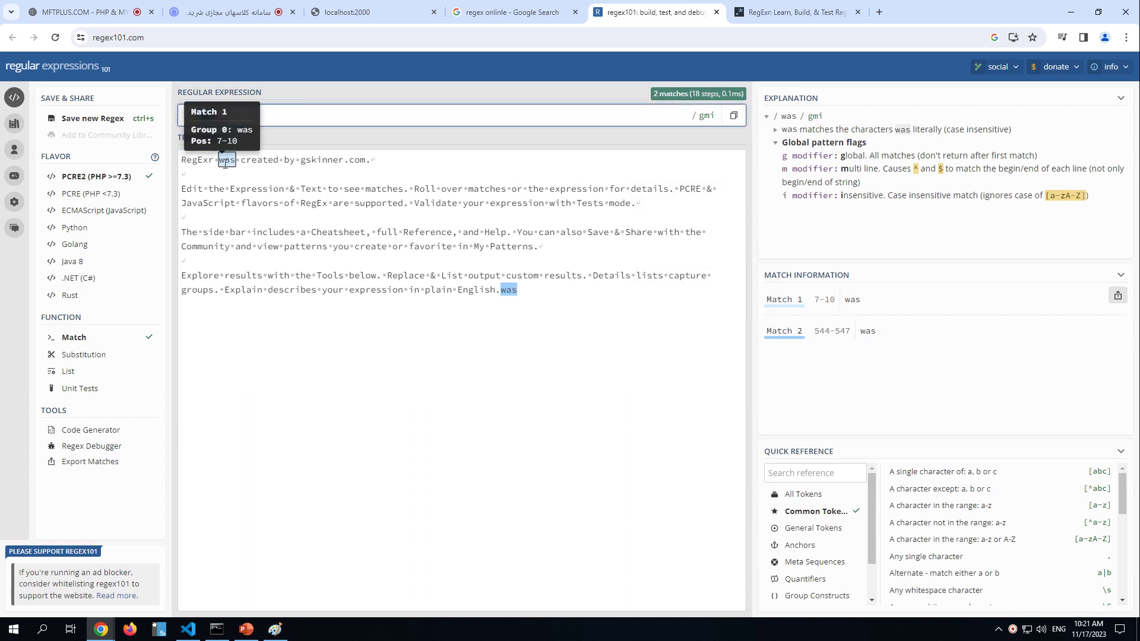
pyautogui.click(522, 294)
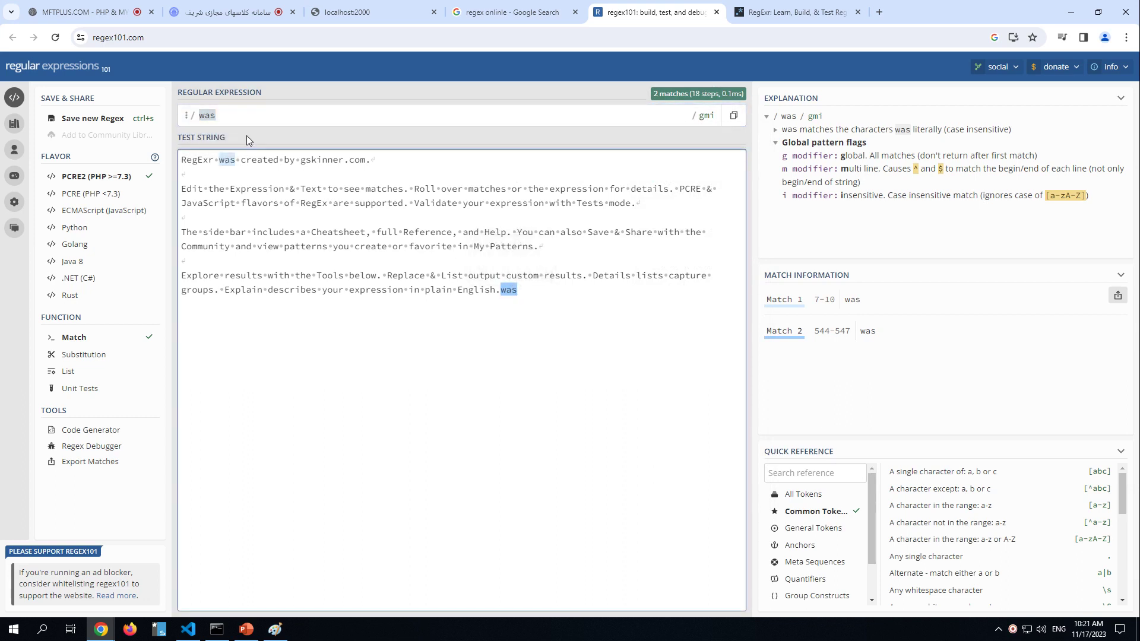
pyautogui.click(215, 117)
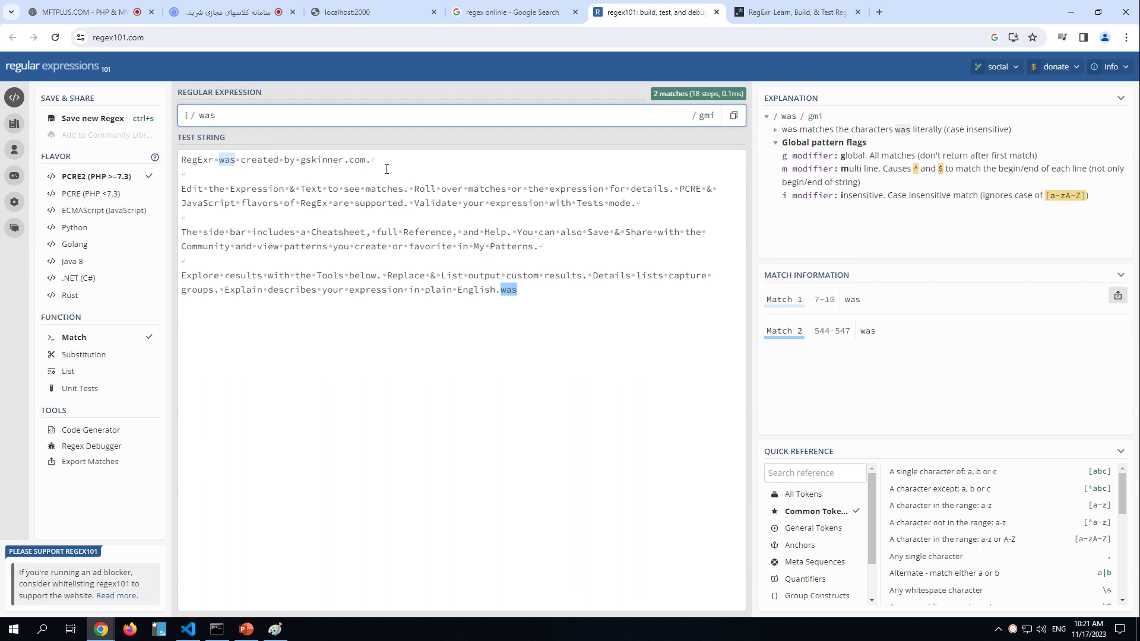
pyautogui.doubleClick(231, 117)
# Try the pattern 'match', then replace it with 'my' for one case-insensitive match on My
pyautogui.press('BackSpace')
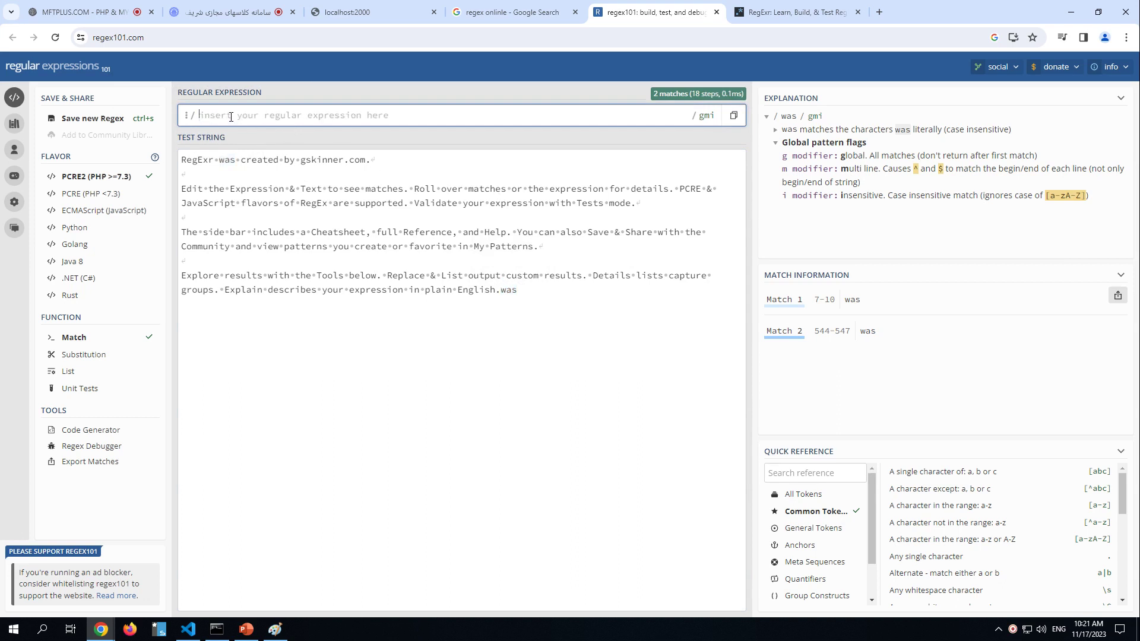
pyautogui.write('mathch')
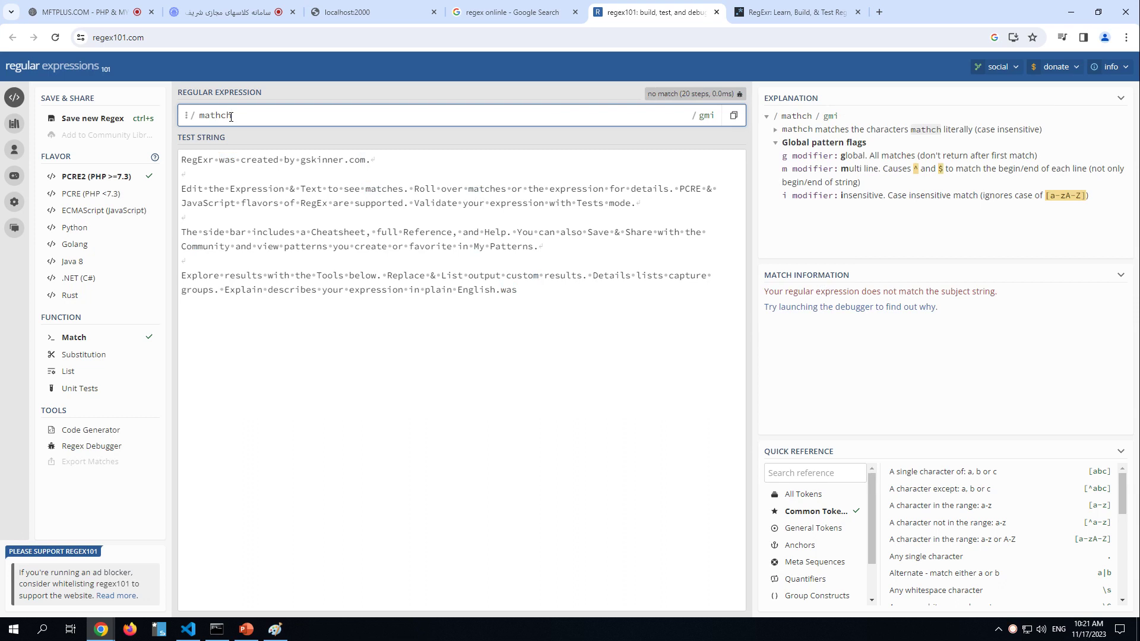
pyautogui.press('BackSpace')
pyautogui.press('BackSpace')
pyautogui.press('BackSpace')
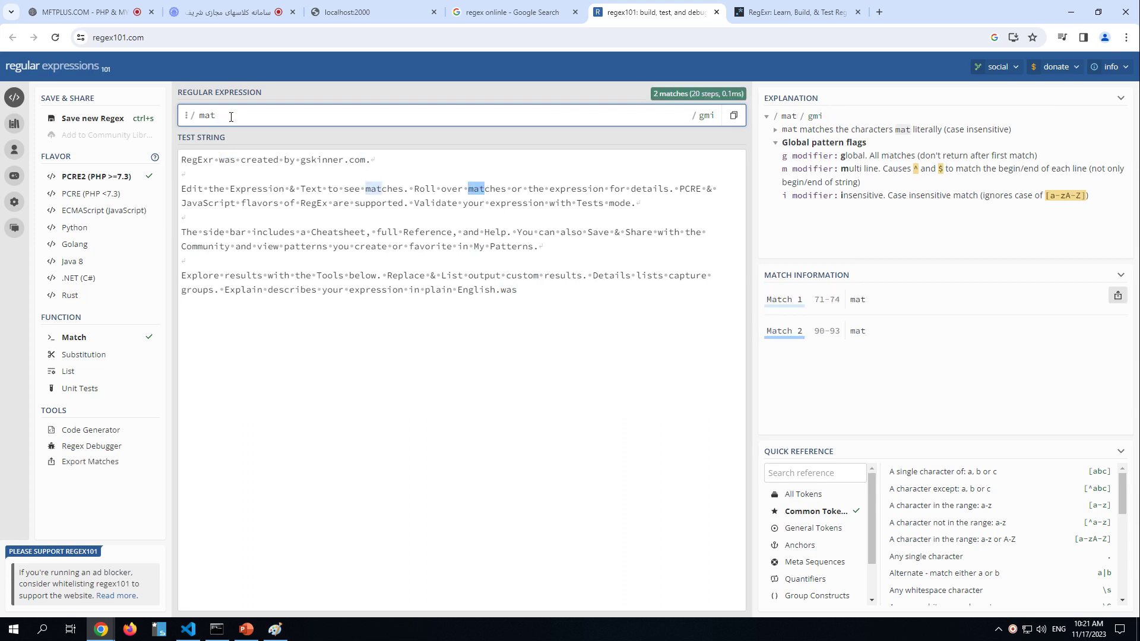
pyautogui.write('ch')
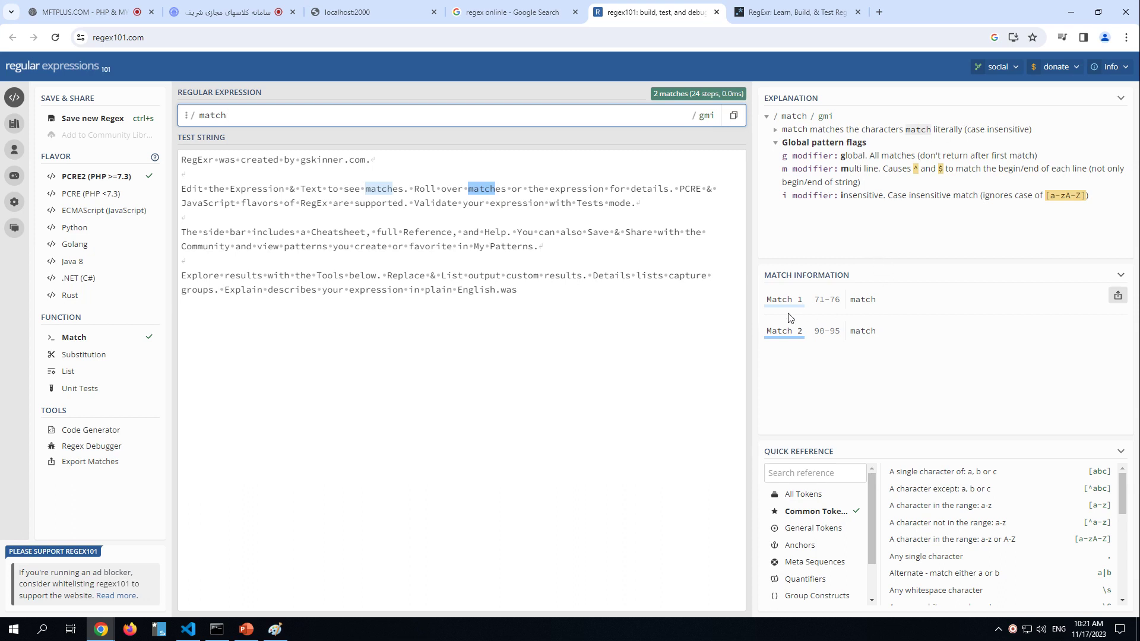
pyautogui.moveTo(814, 301)
pyautogui.mouseDown()
pyautogui.moveTo(840, 301)
pyautogui.moveTo(840, 341)
pyautogui.mouseUp()
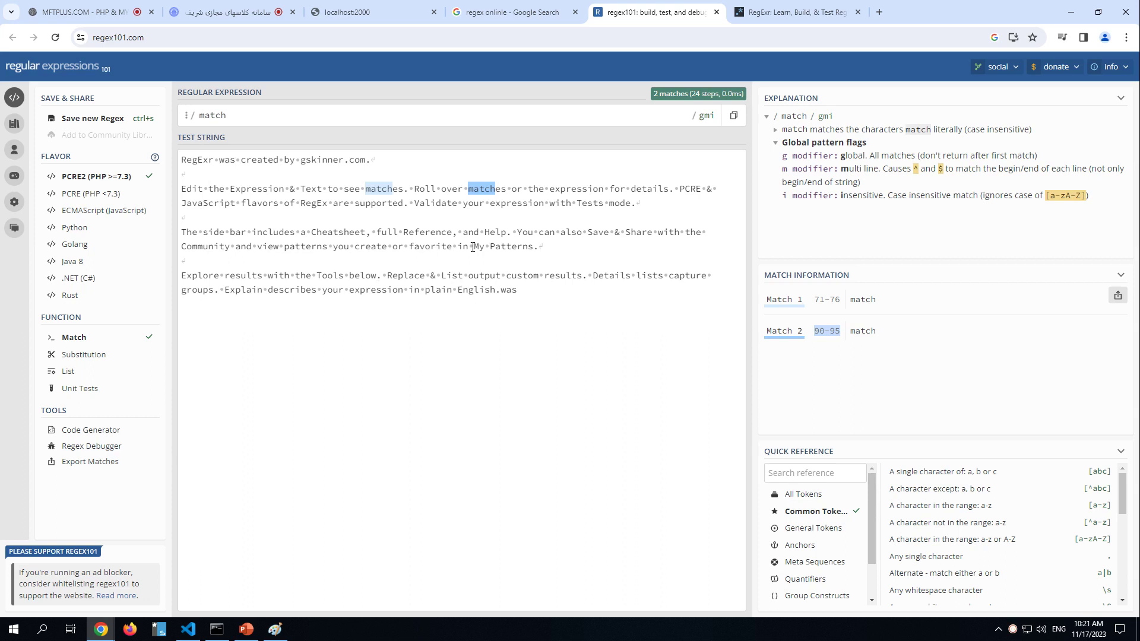
pyautogui.doubleClick(212, 114)
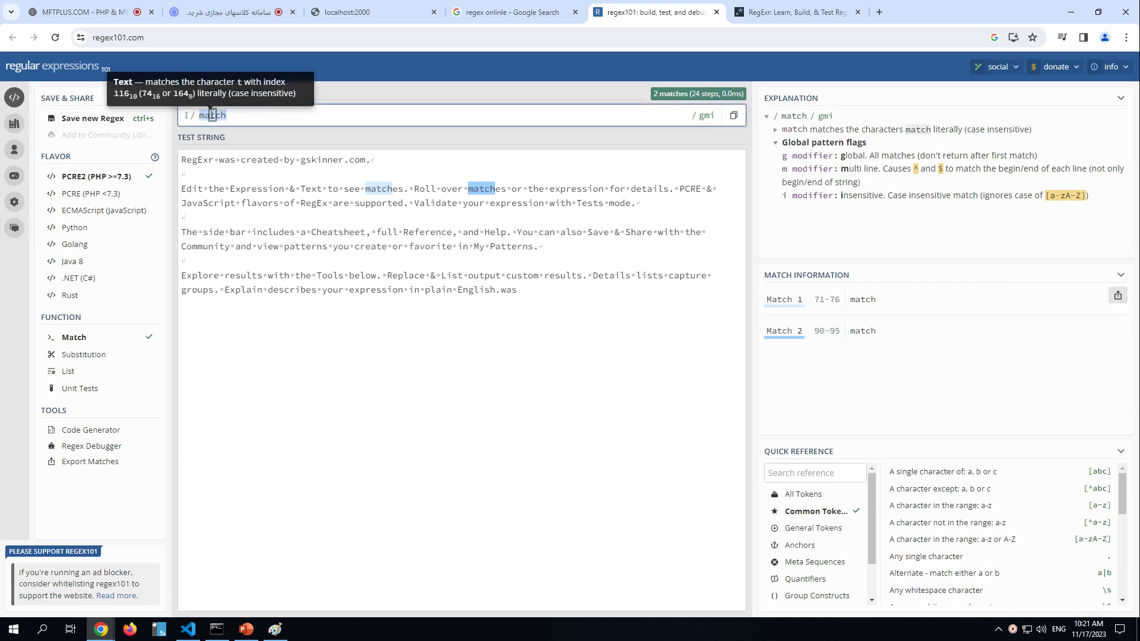
pyautogui.write('my')
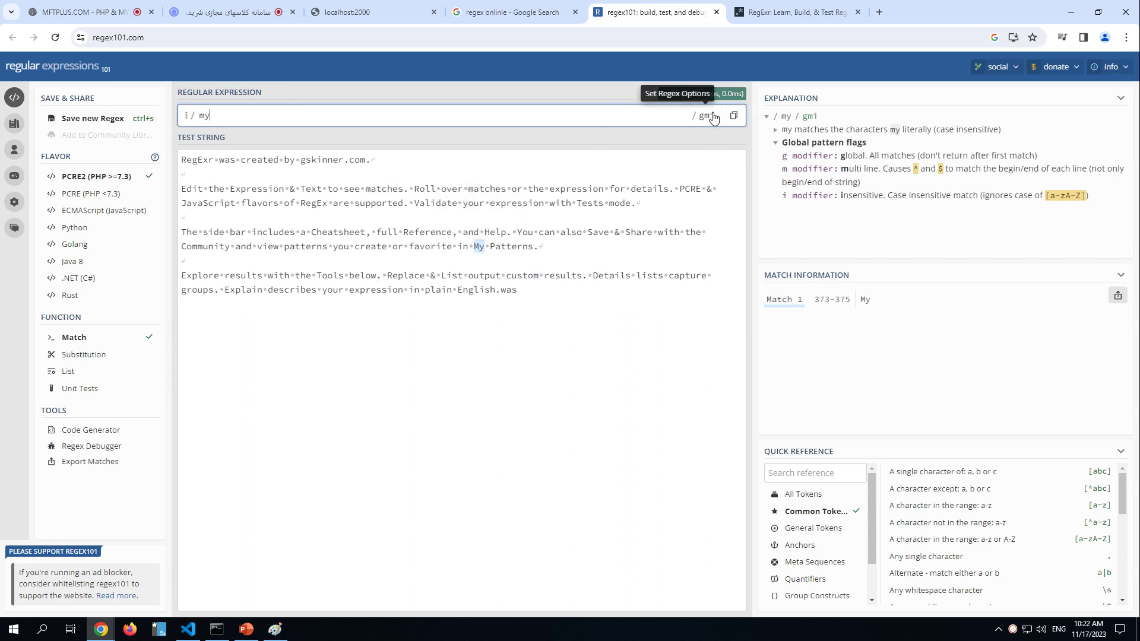
# Toggle case-insensitive off and on, then replace the pattern with 'details', matching twice
pyautogui.click(713, 118)
pyautogui.click(677, 251)
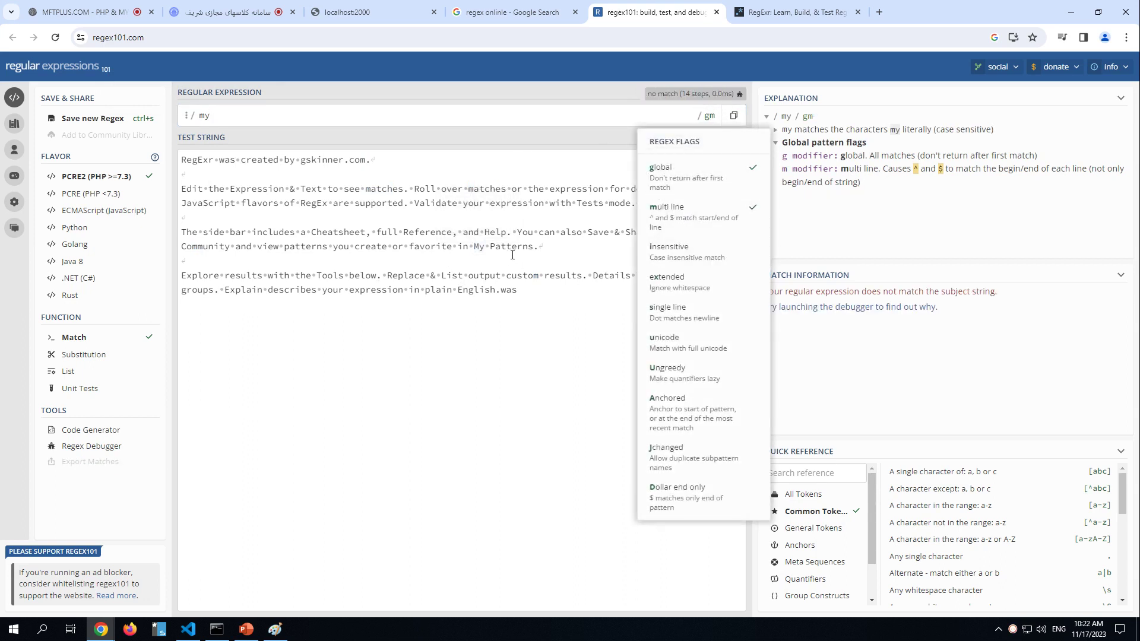
pyautogui.click(729, 252)
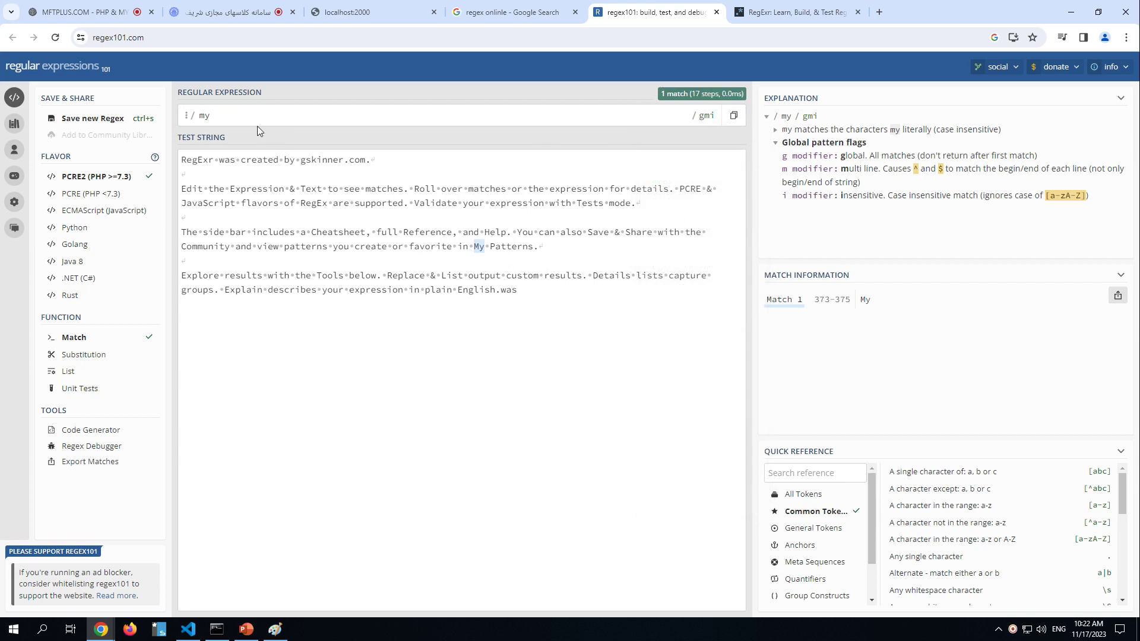
pyautogui.doubleClick(208, 116)
pyautogui.write('deta')
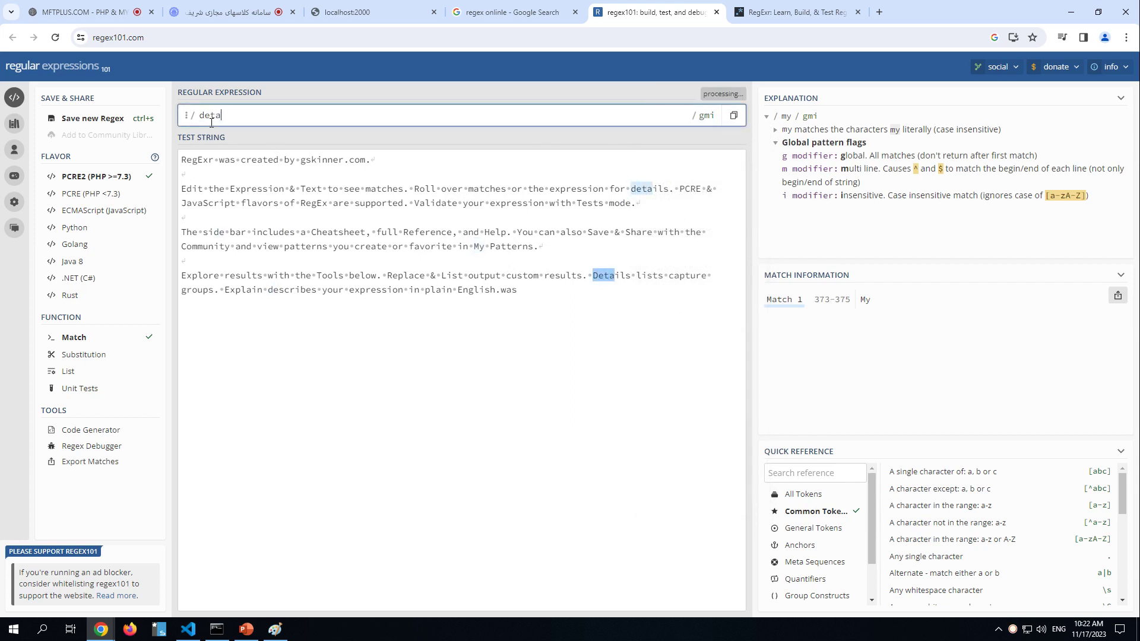
pyautogui.write('ils')
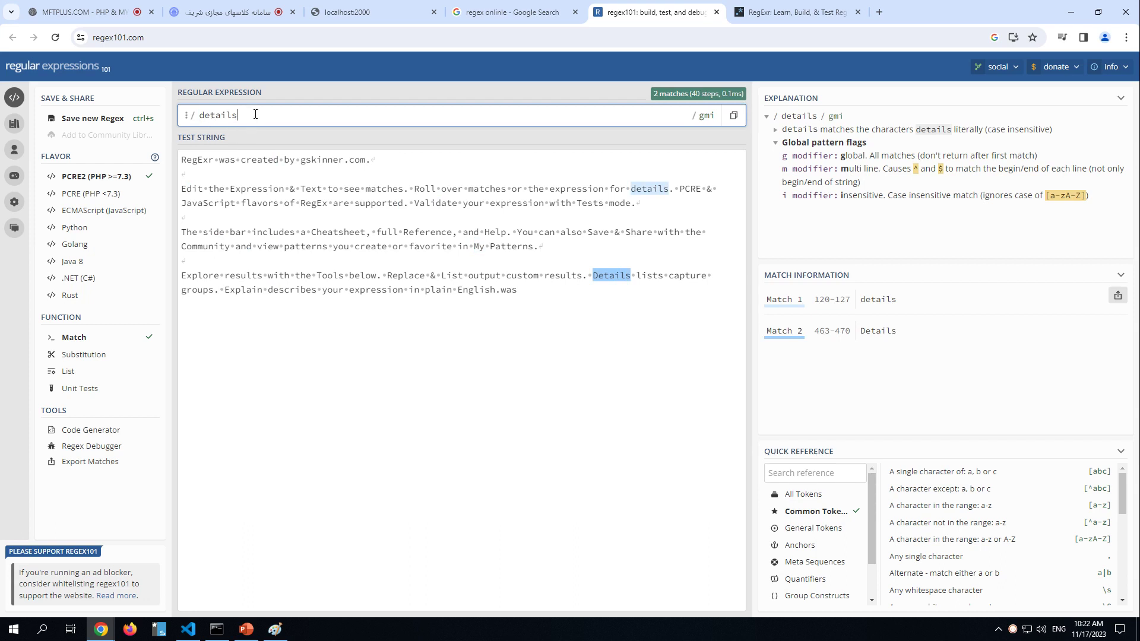
pyautogui.moveTo(255, 114); pyautogui.dragTo(198, 115)
# Advance the PowerPoint presentation to slide 318, then return to regex101
pyautogui.click(246, 629)
pyautogui.press('pagedown')
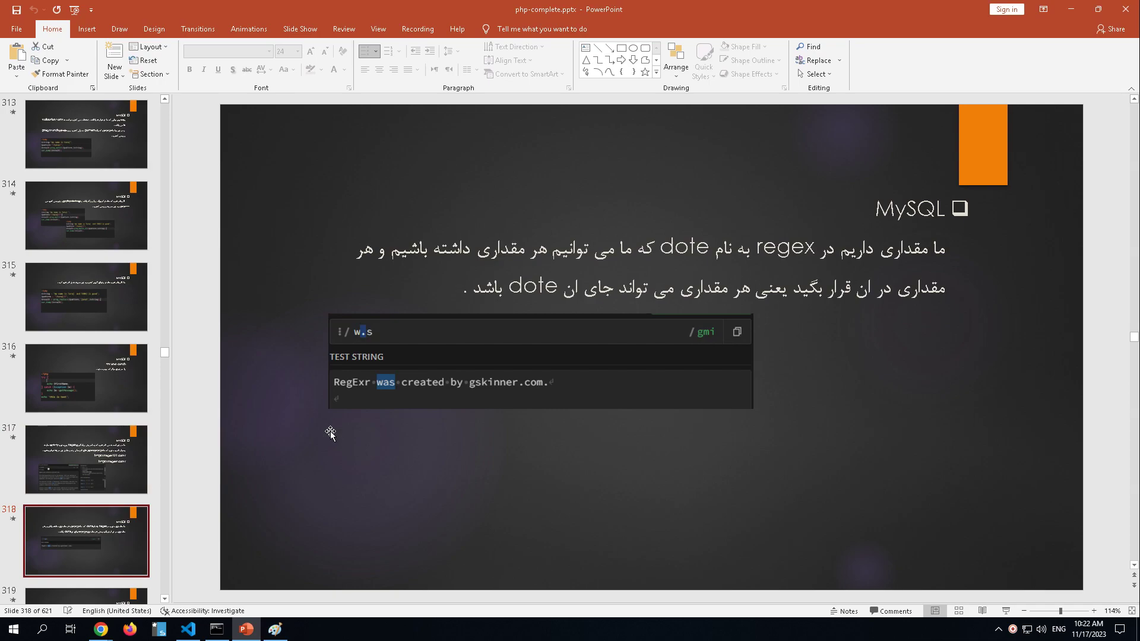
pyautogui.hotkey('alt', 'Tab')
# Replace the old 'details' pattern by typing 'was.' into the expression field
pyautogui.press('BackSpace')
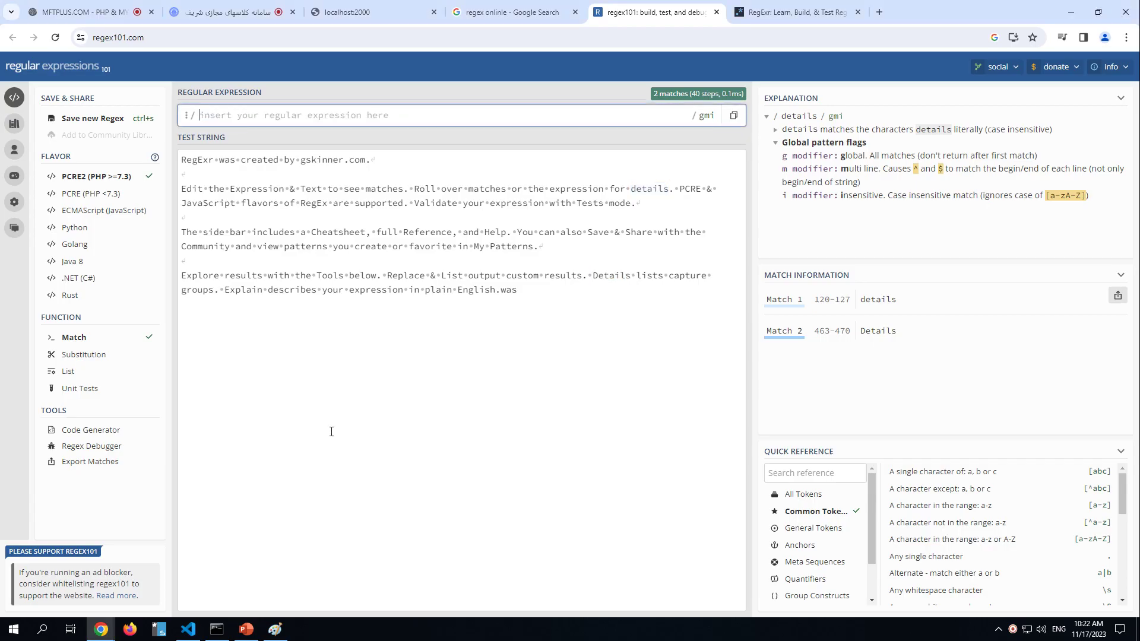
pyautogui.write('was')
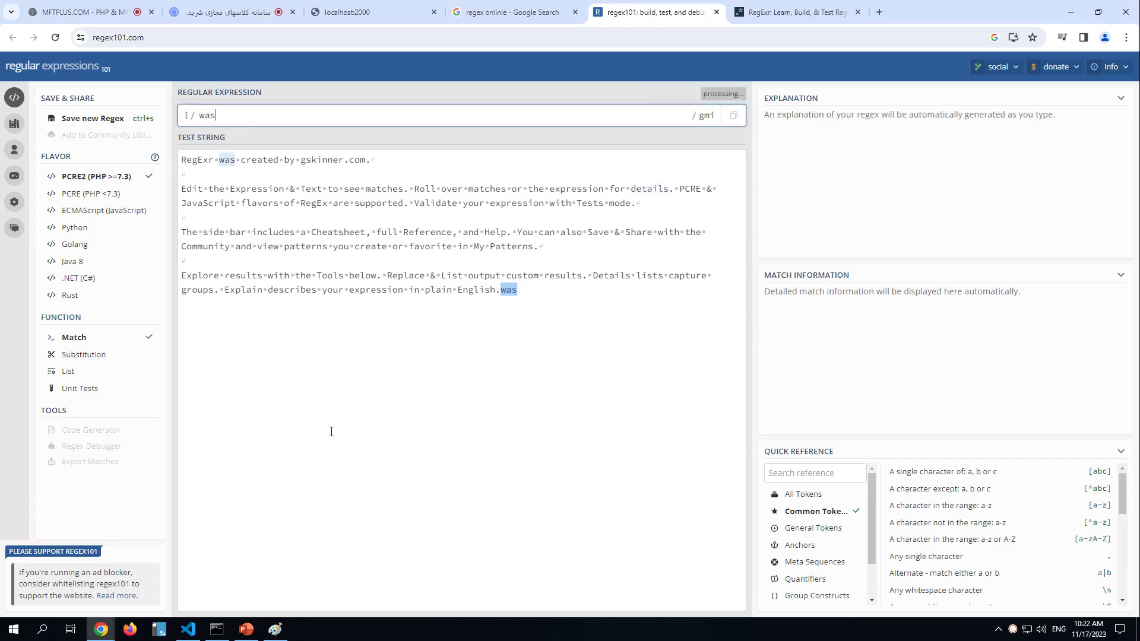
pyautogui.write('.')
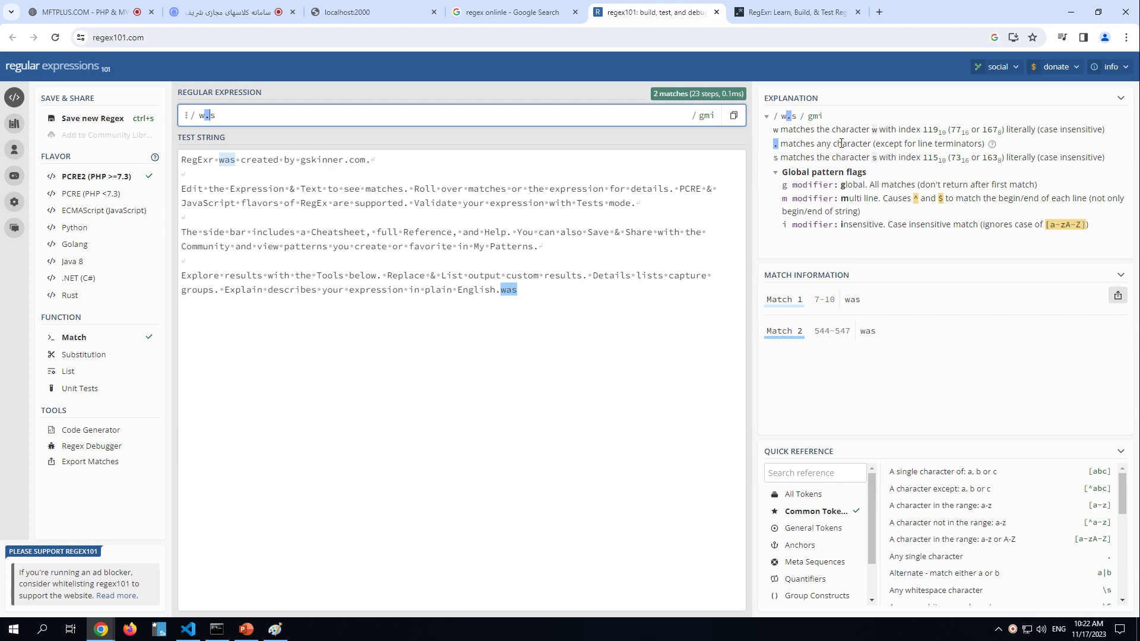
# In RegExr, replace the expression with w.s to compare, then go back to regex101
pyautogui.click(804, 12)
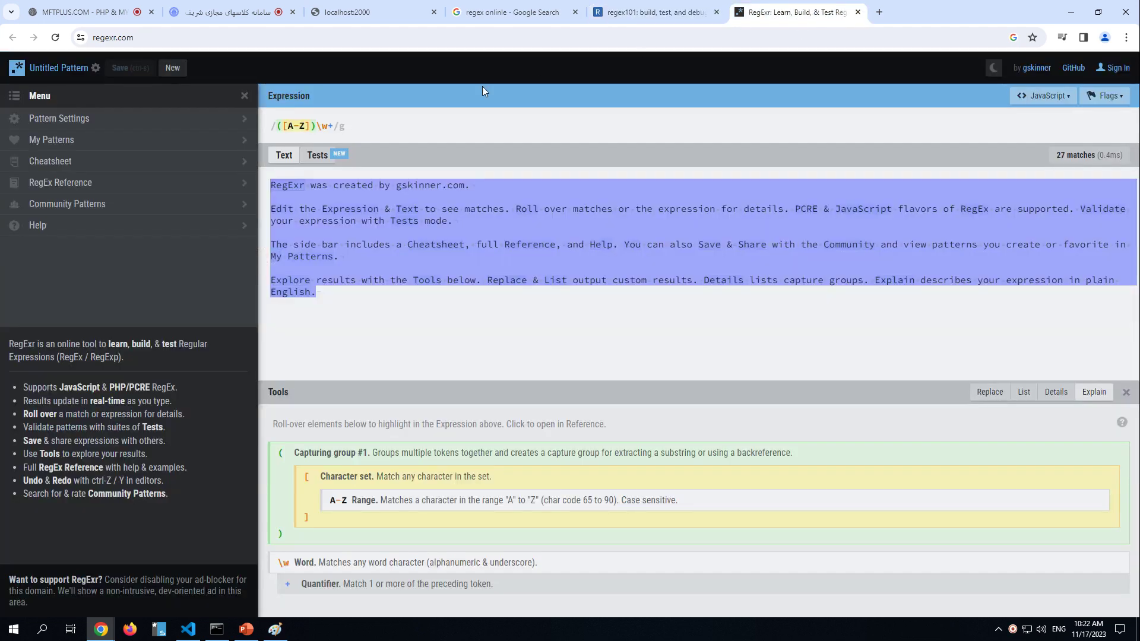
pyautogui.hotkey('ctrl', 'a')
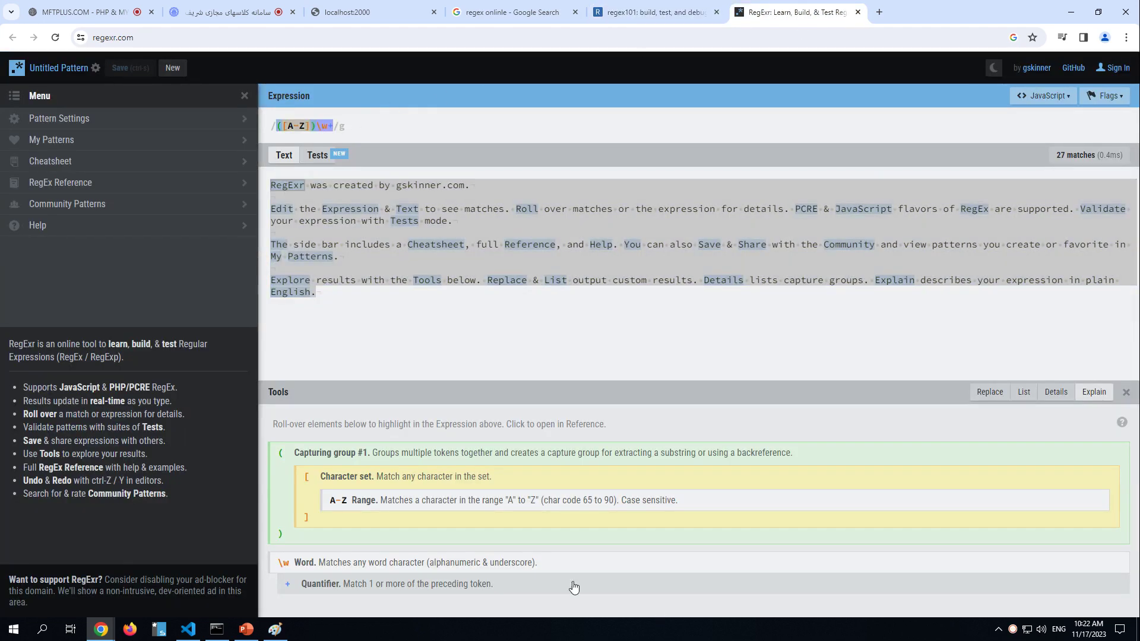
pyautogui.write('was')
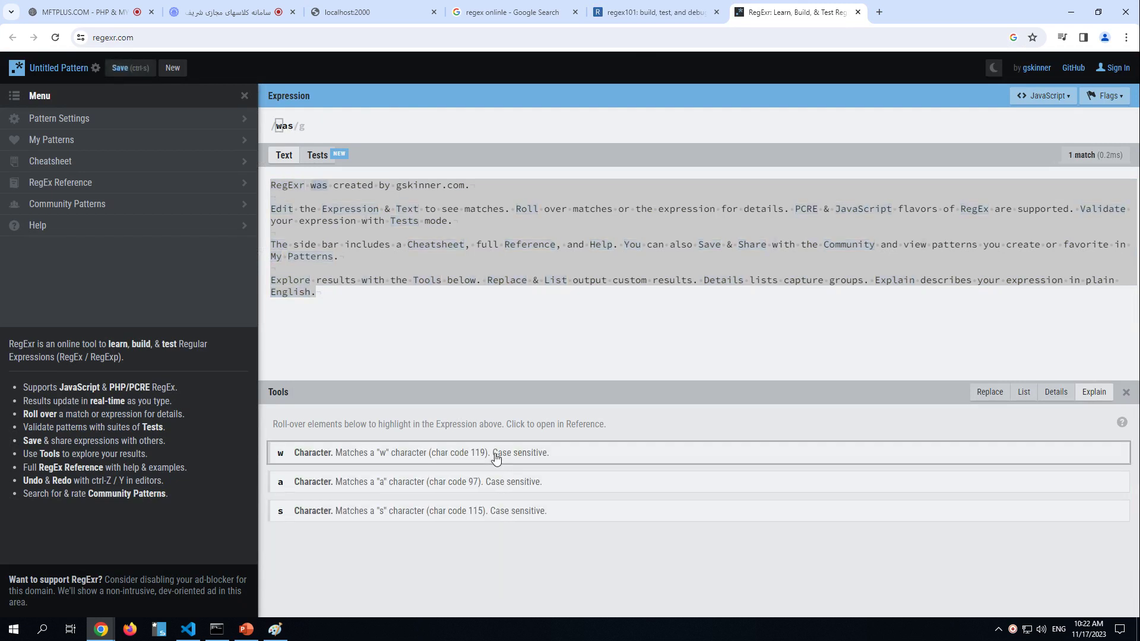
pyautogui.press('BackSpace')
pyautogui.write('.')
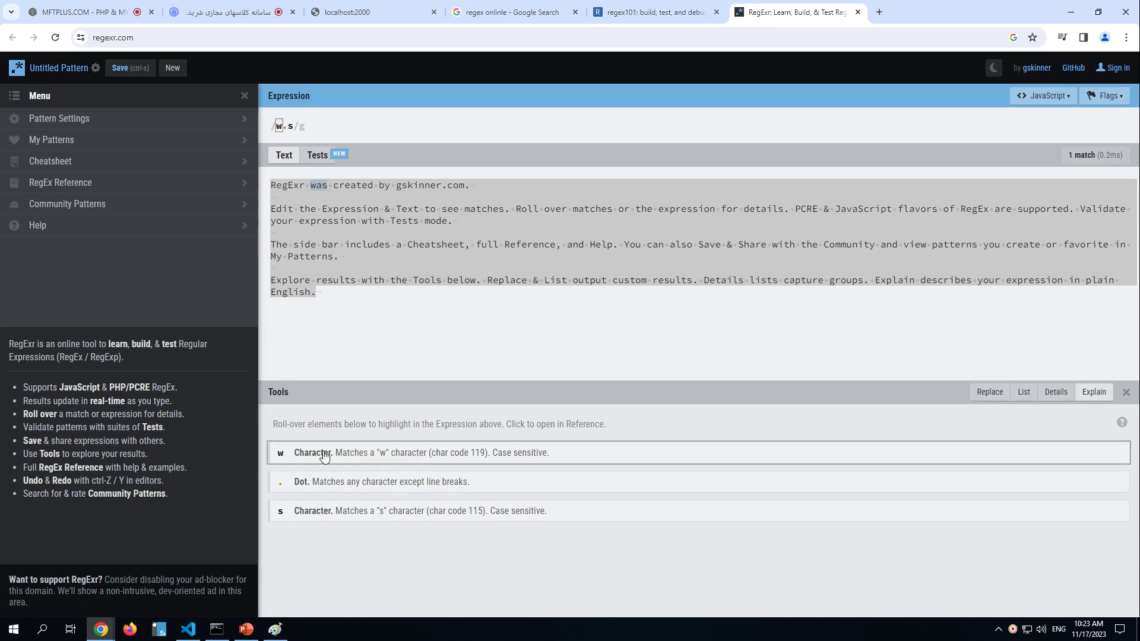
pyautogui.click(647, 11)
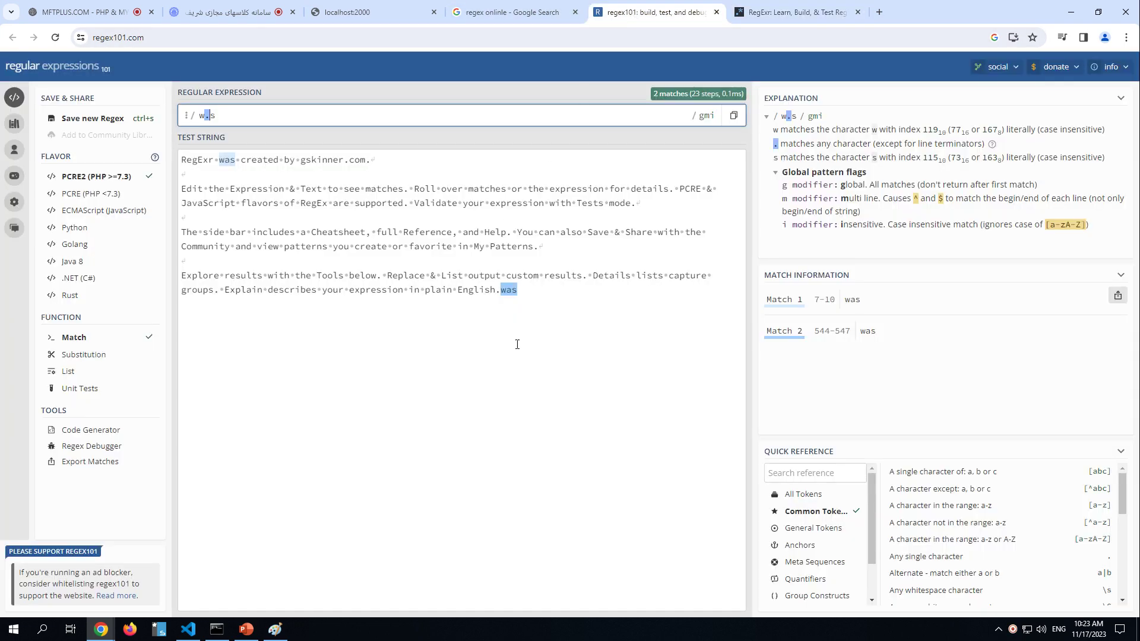
# Append the test words ',wds' and ', w2h' to the end of the test text
pyautogui.click(554, 288)
pyautogui.write(',')
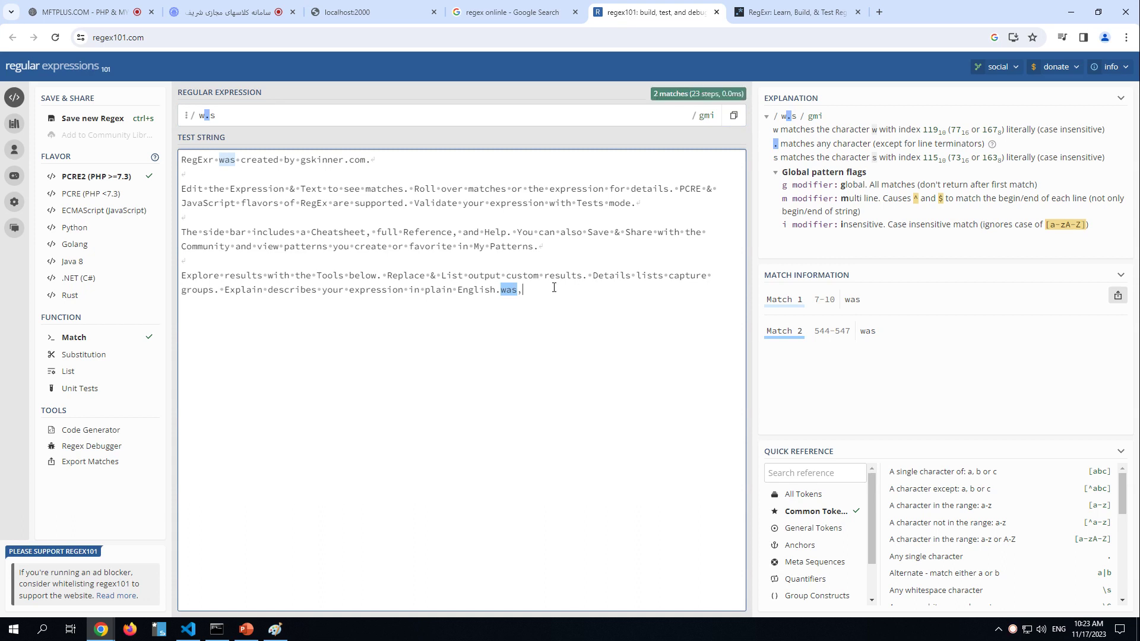
pyautogui.write('wds')
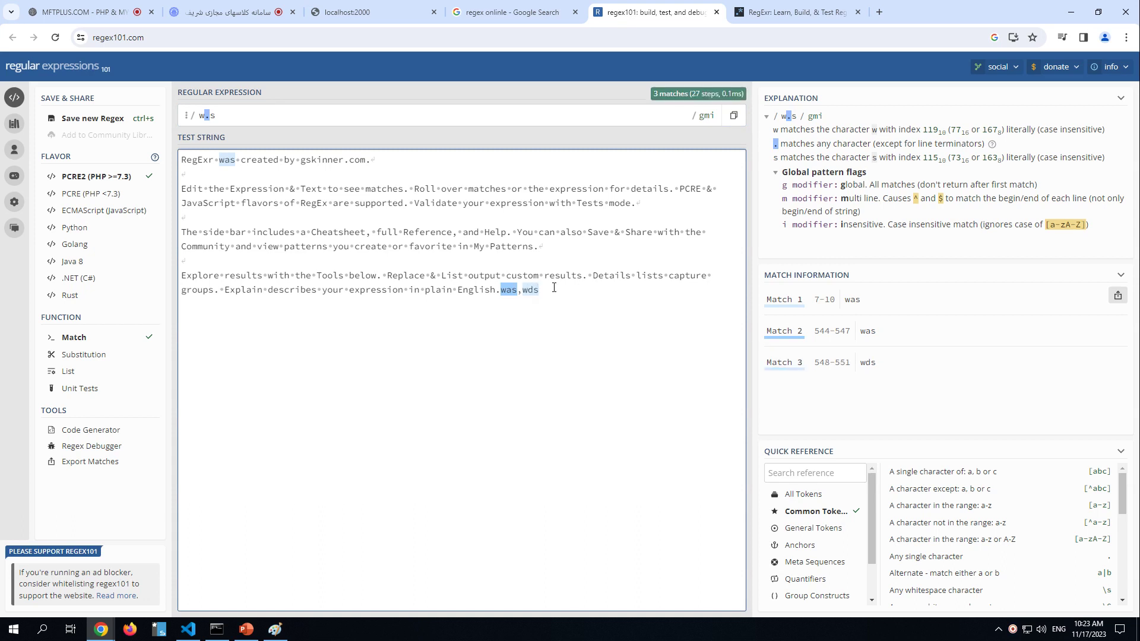
pyautogui.press('Left')
pyautogui.press('Left')
pyautogui.press('End')
pyautogui.write(', w2')
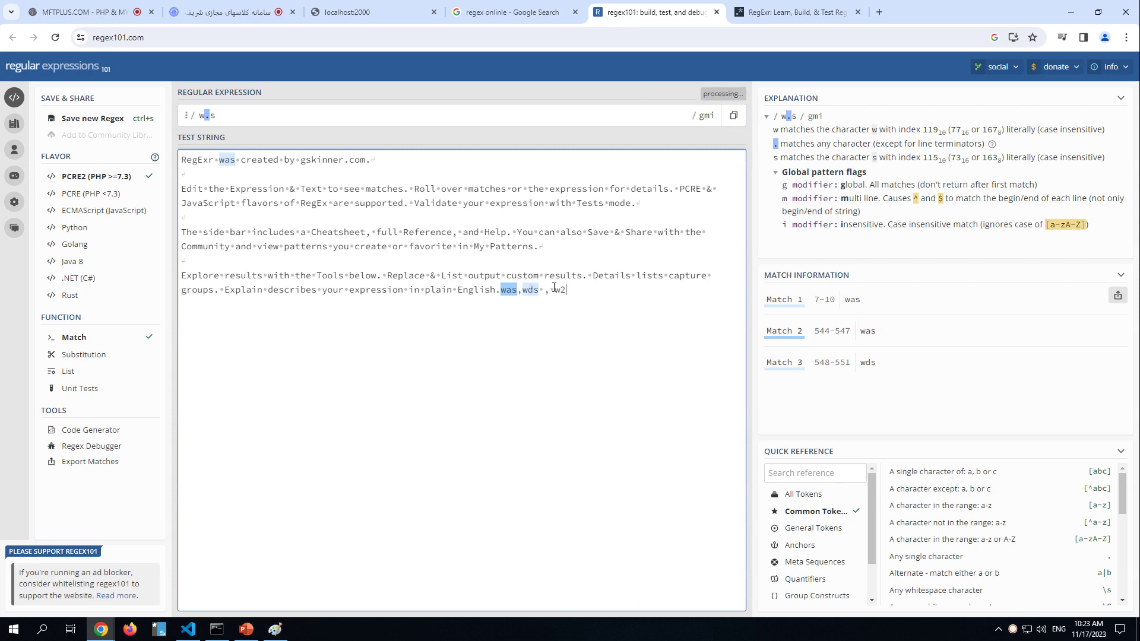
pyautogui.write('h')
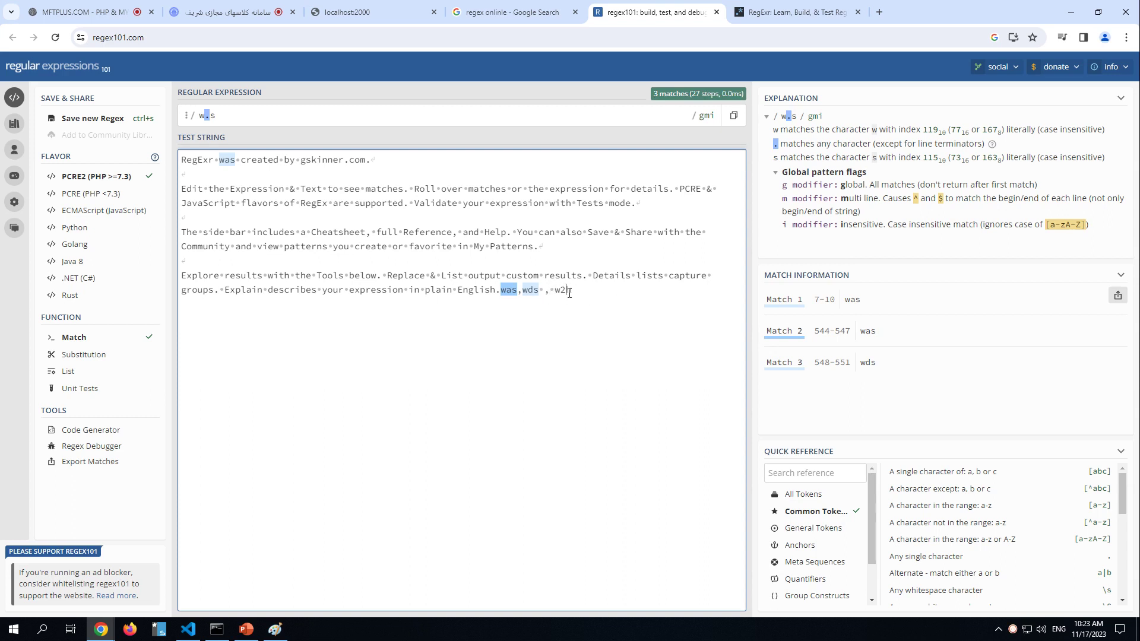
# Rework the trailing test word and append 's , wsk , wrsz' to the test text
pyautogui.doubleClick(567, 290)
pyautogui.click(567, 291)
pyautogui.press('BackSpace')
pyautogui.write('h')
pyautogui.press('BackSpace')
pyautogui.press('BackSpace')
pyautogui.press('BackSpace')
pyautogui.press('BackSpace')
pyautogui.press('BackSpace')
pyautogui.press('BackSpace')
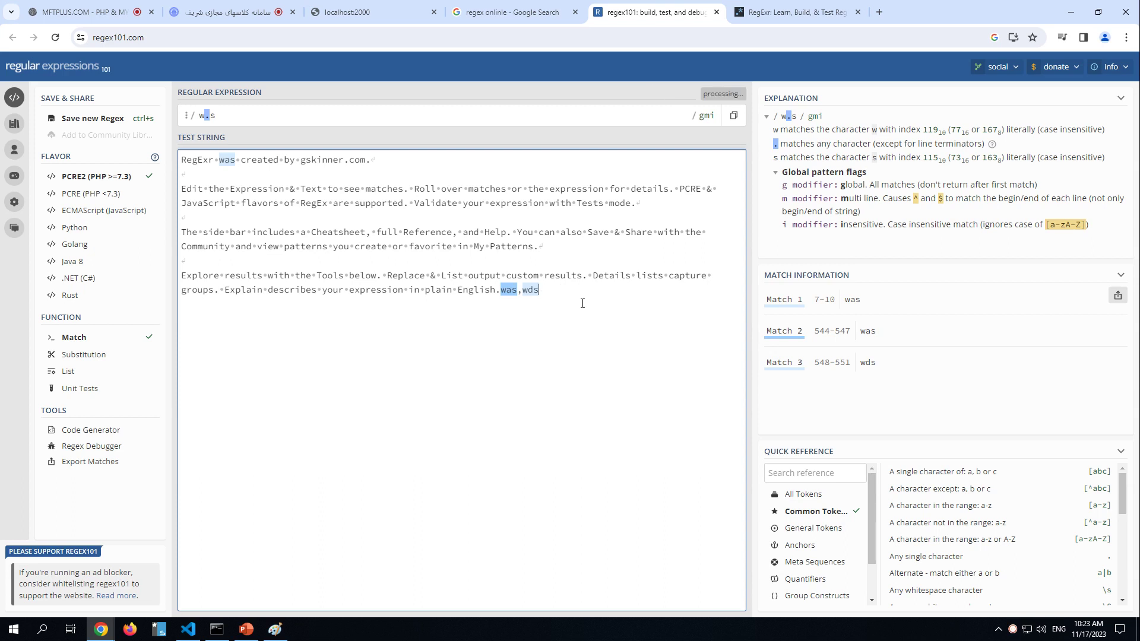
pyautogui.press('BackSpace')
pyautogui.write('s')
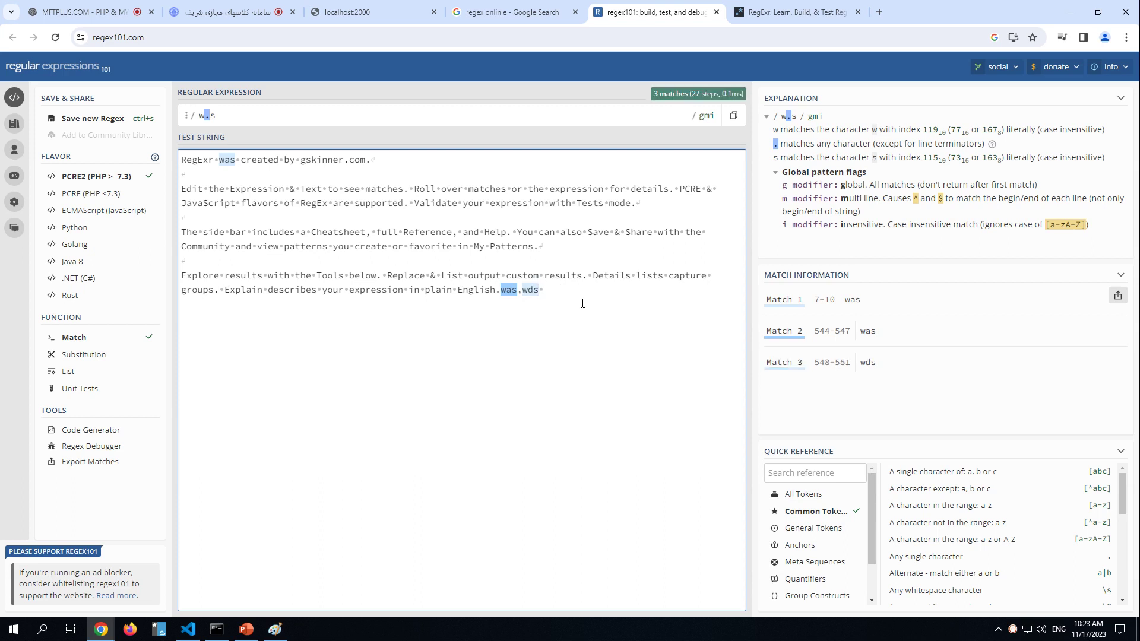
pyautogui.write(' , ')
pyautogui.write('ws')
pyautogui.write('ks')
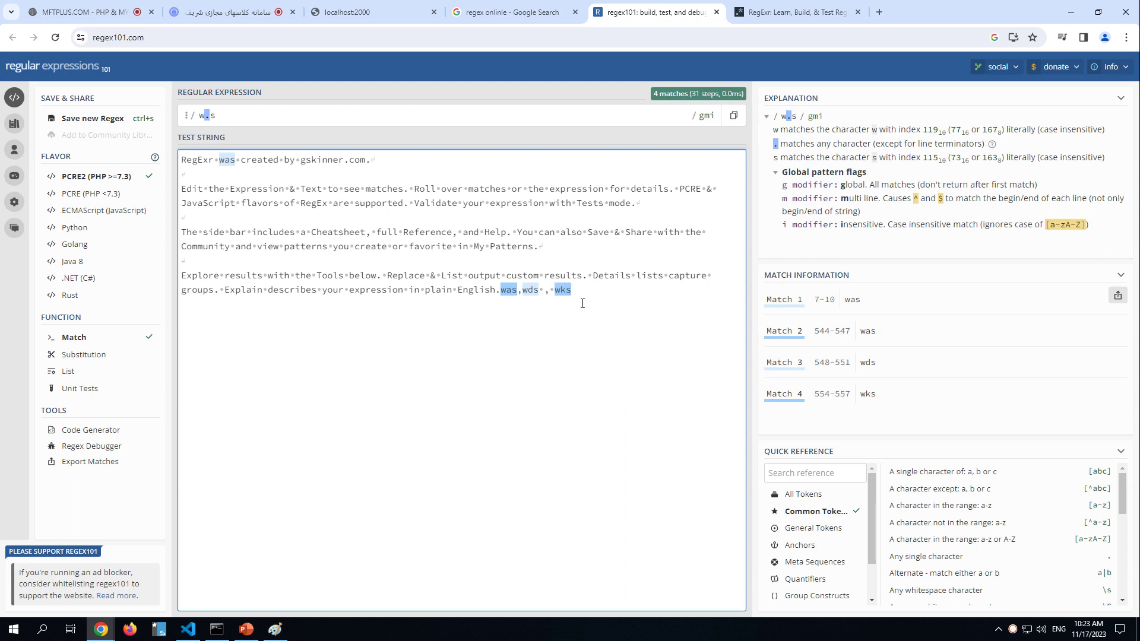
pyautogui.write(' , ')
pyautogui.write('w')
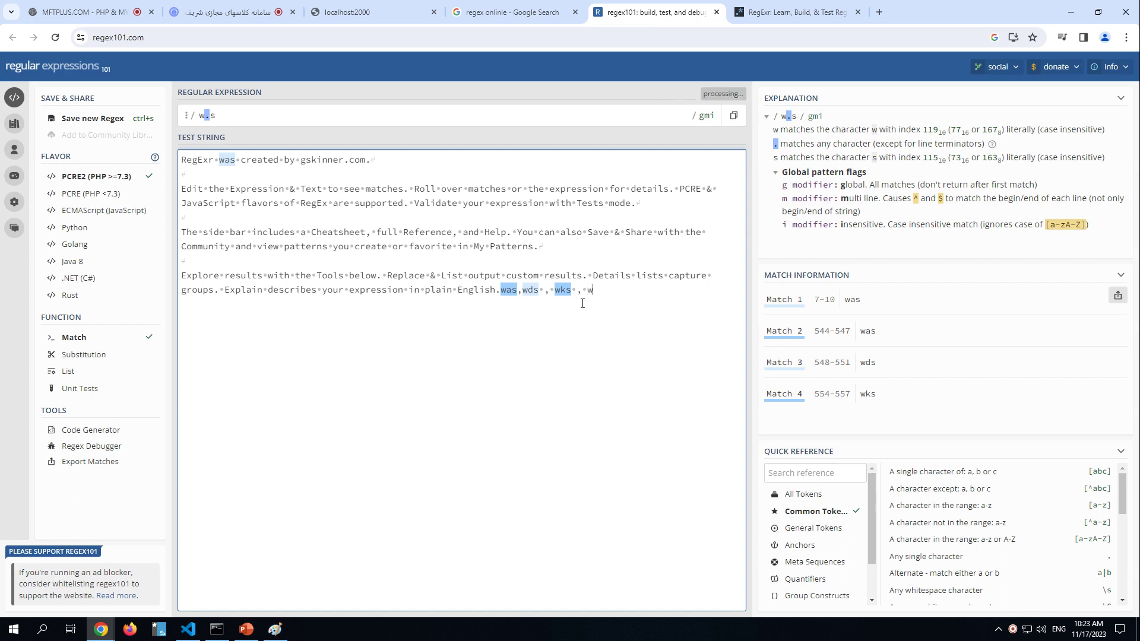
pyautogui.write('rsz')
# Replace the trailing z with more test words: wrs, w3s, w!s, w_s and w-s
pyautogui.press('BackSpace')
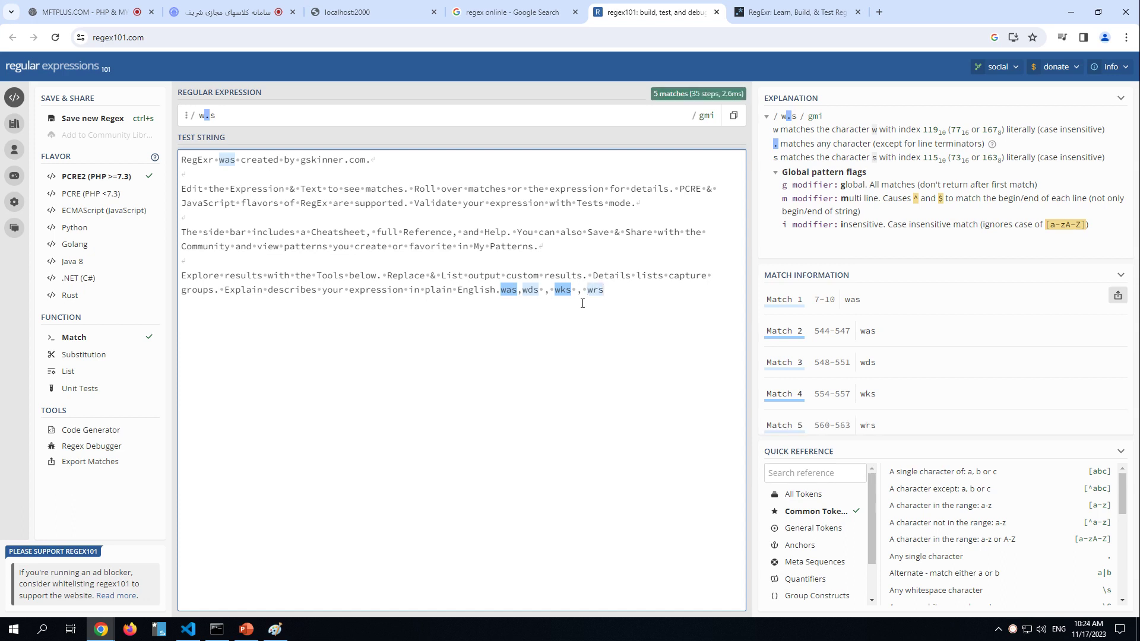
pyautogui.write(',')
pyautogui.write('wrrrrr')
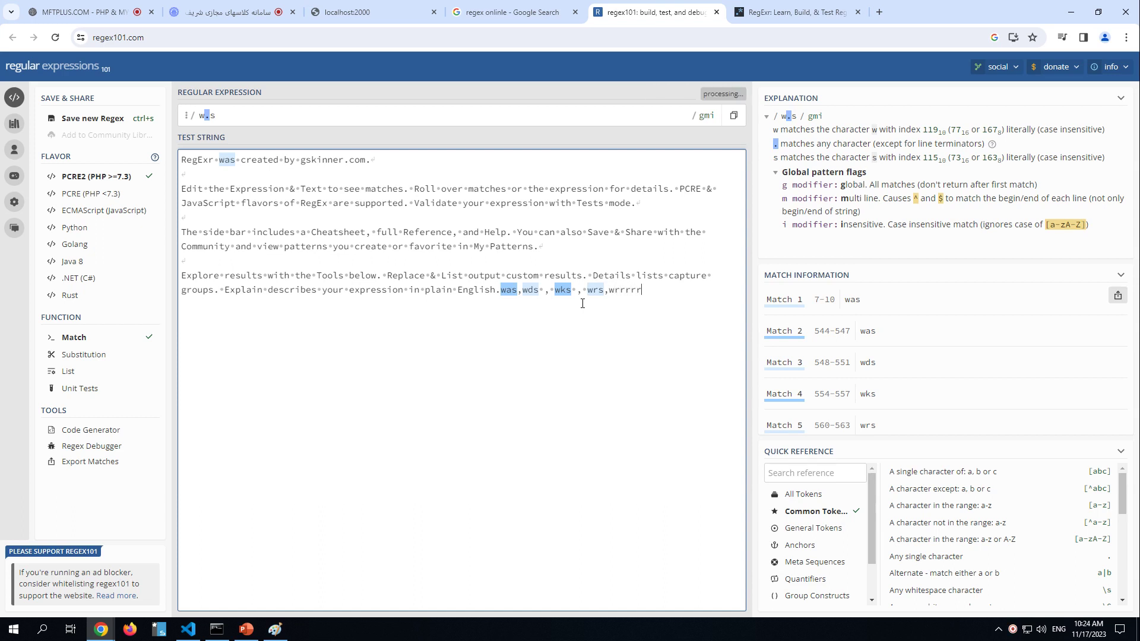
pyautogui.write('s')
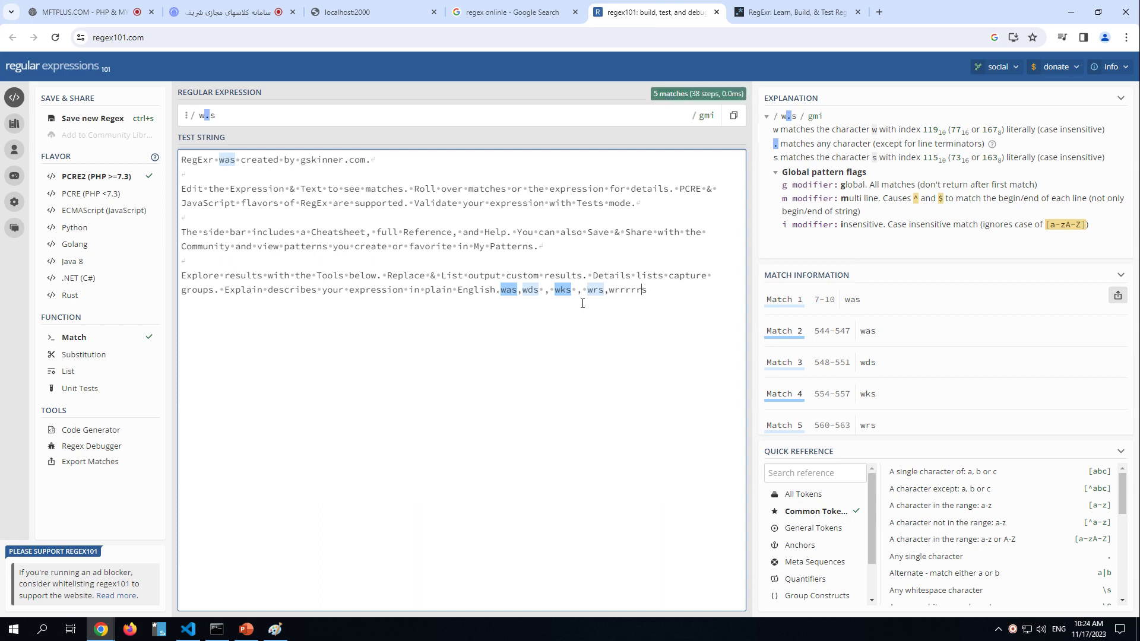
pyautogui.hotkey('shift', 'Left')
pyautogui.hotkey('shift', 'Left')
pyautogui.hotkey('shift', 'Left')
pyautogui.press('BackSpace')
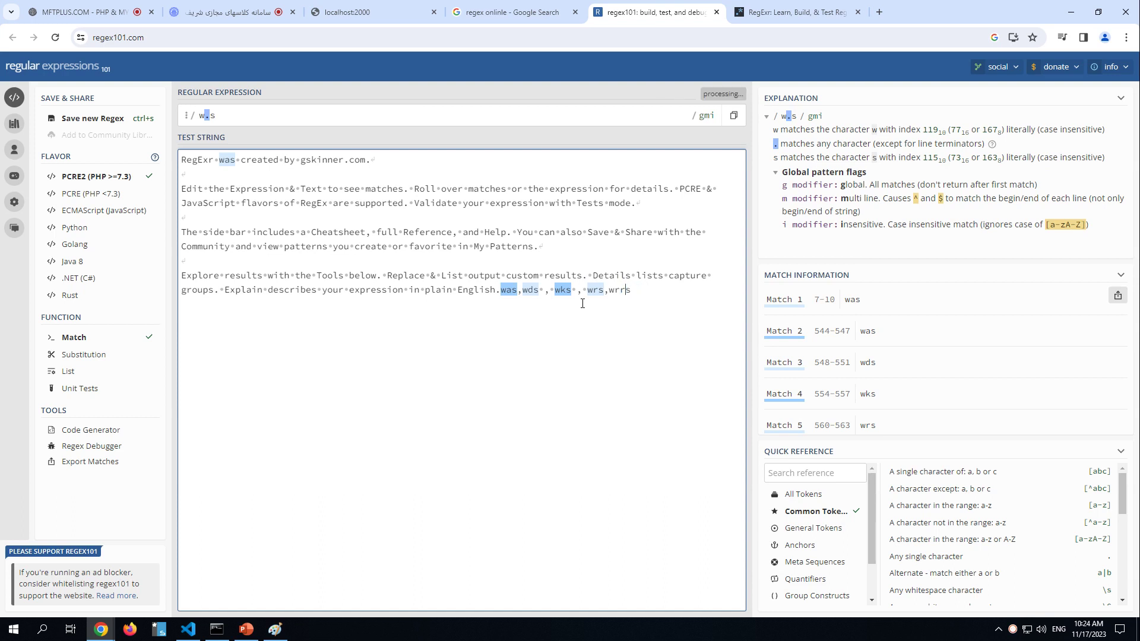
pyautogui.press('BackSpace')
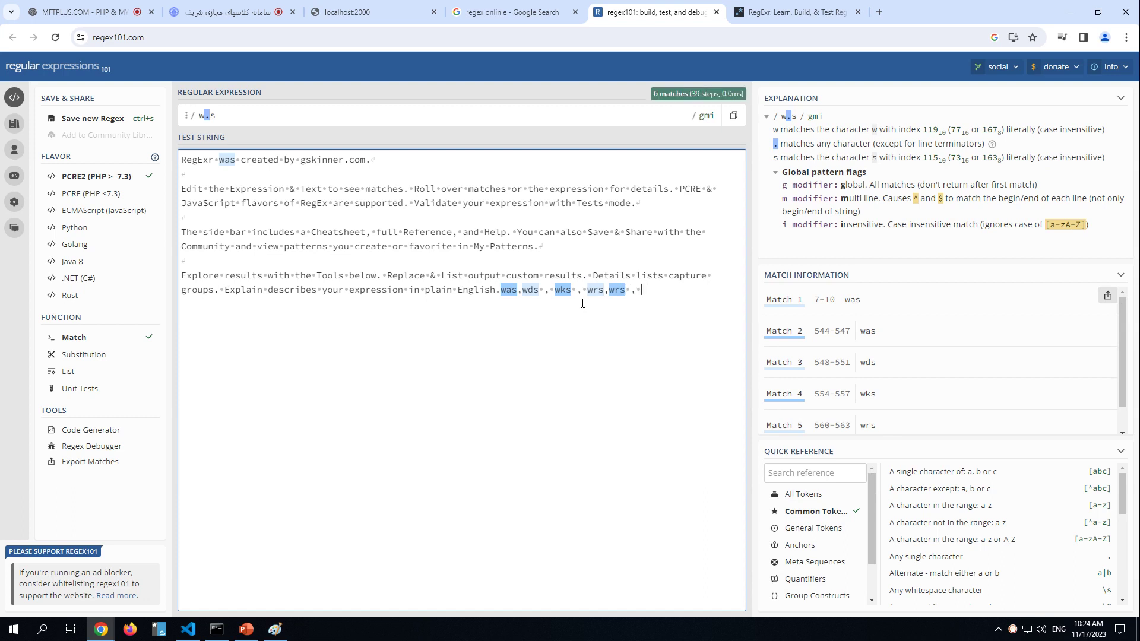
pyautogui.write('w')
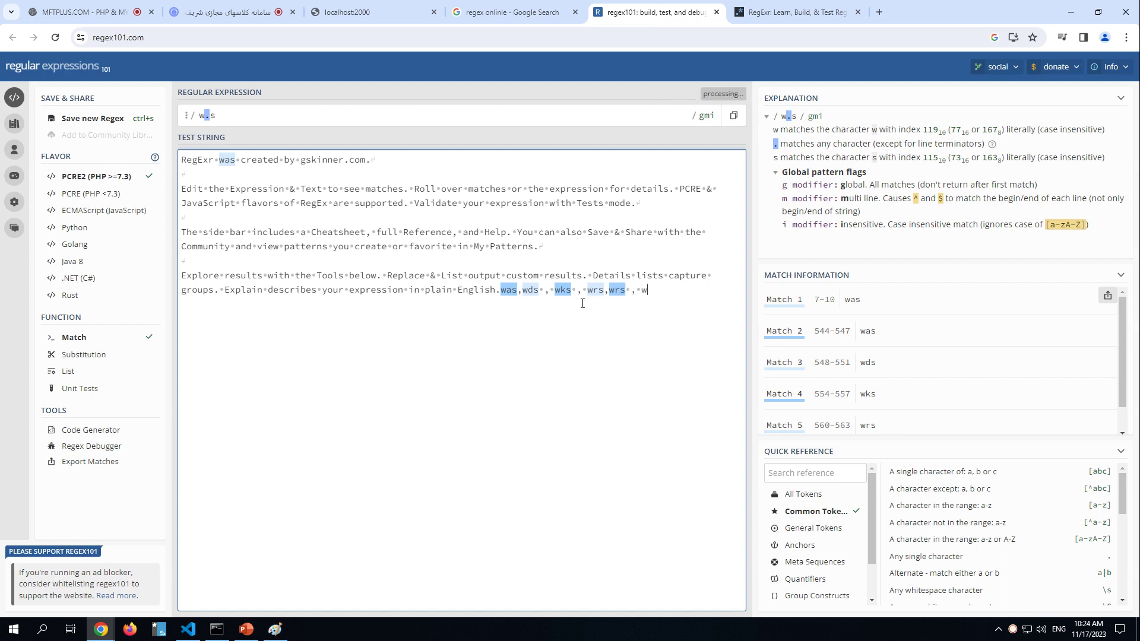
pyautogui.write('3s')
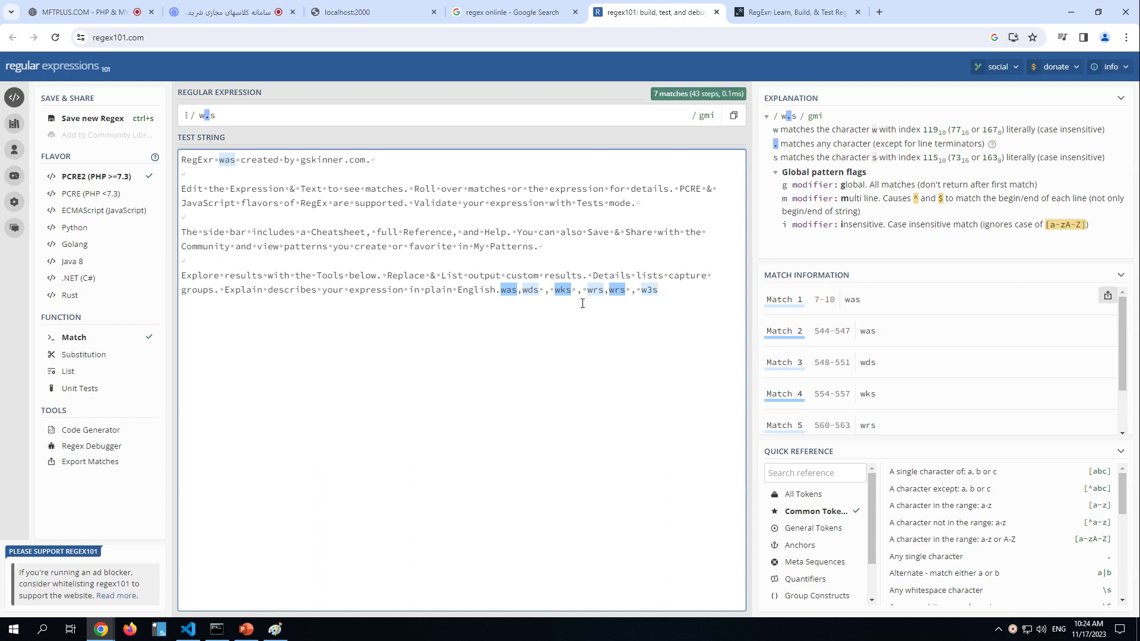
pyautogui.press('Left')
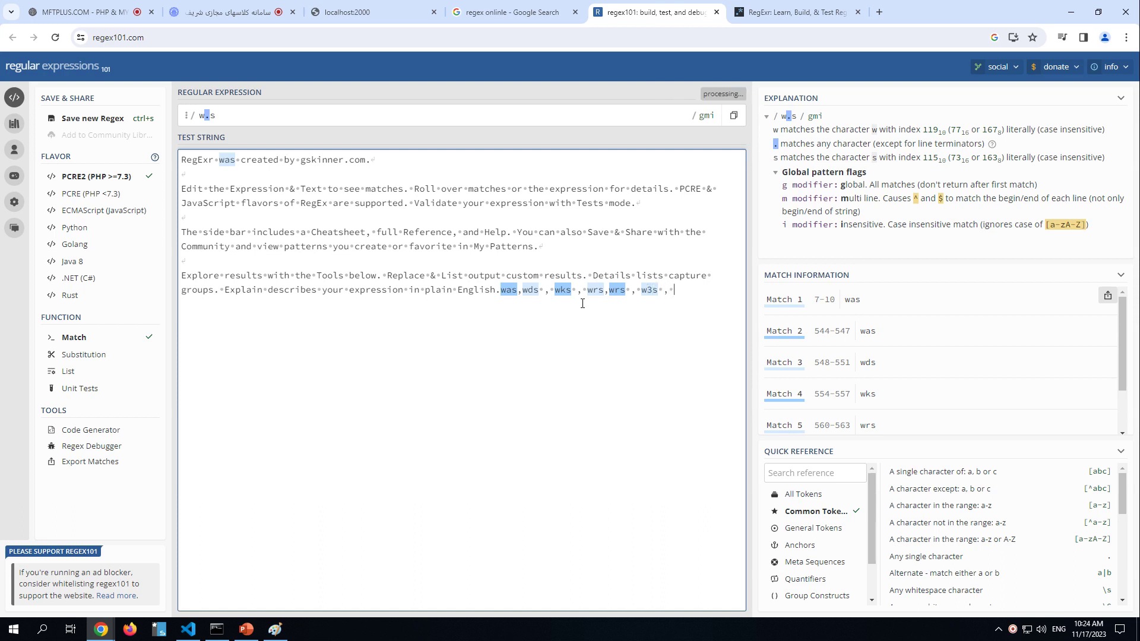
pyautogui.write('w!')
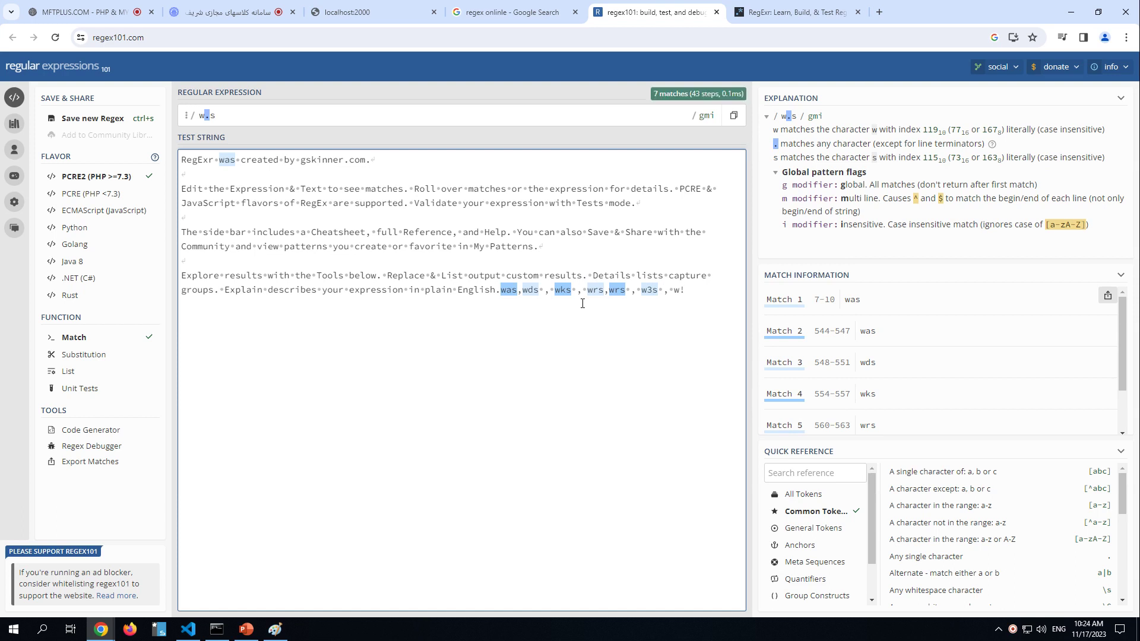
pyautogui.write('s')
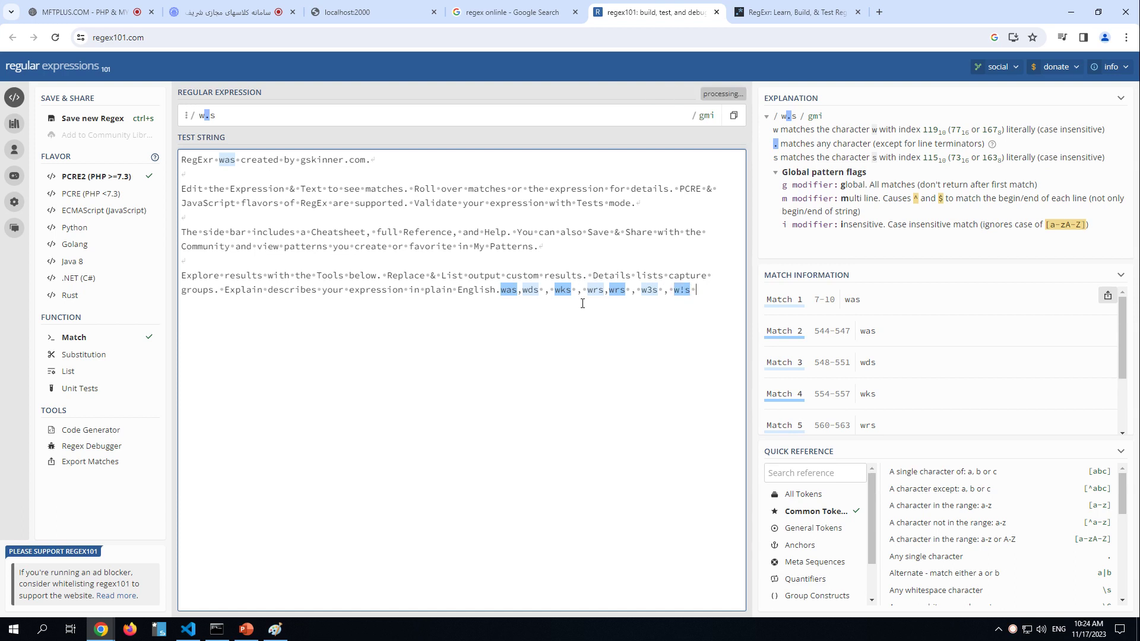
pyautogui.write(' , w')
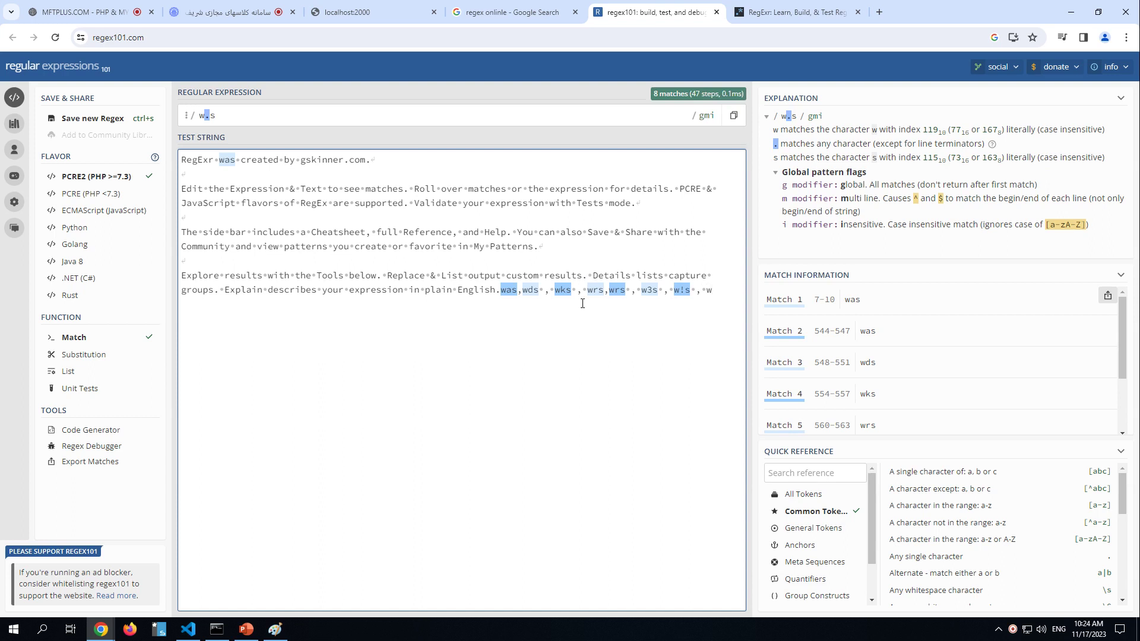
pyautogui.write('_s')
pyautogui.write(' , ')
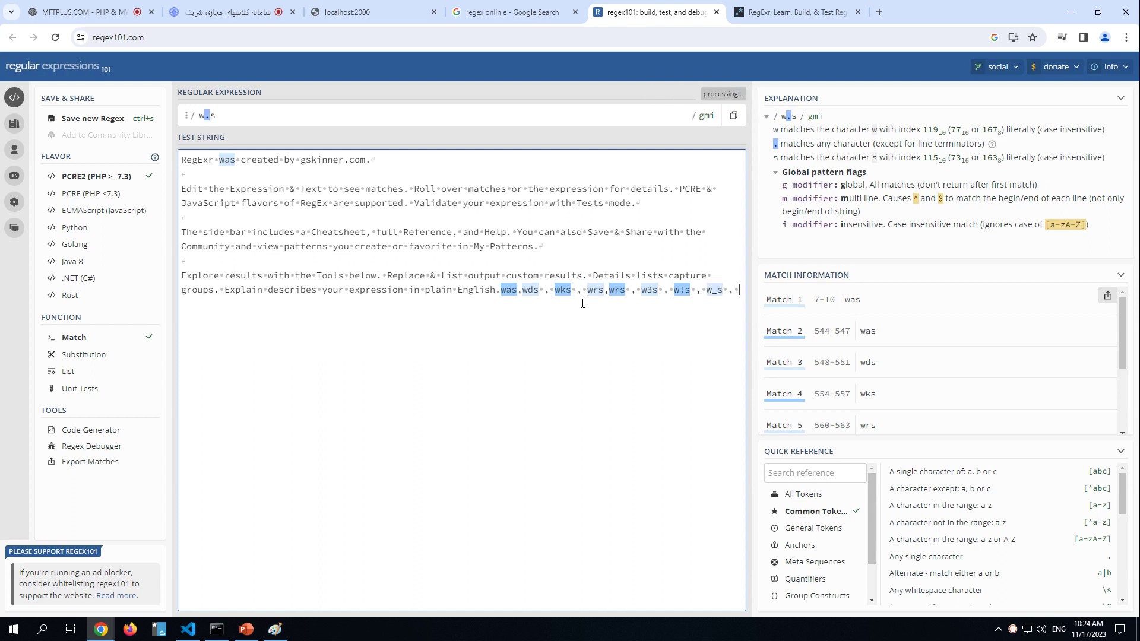
pyautogui.write('w-s')
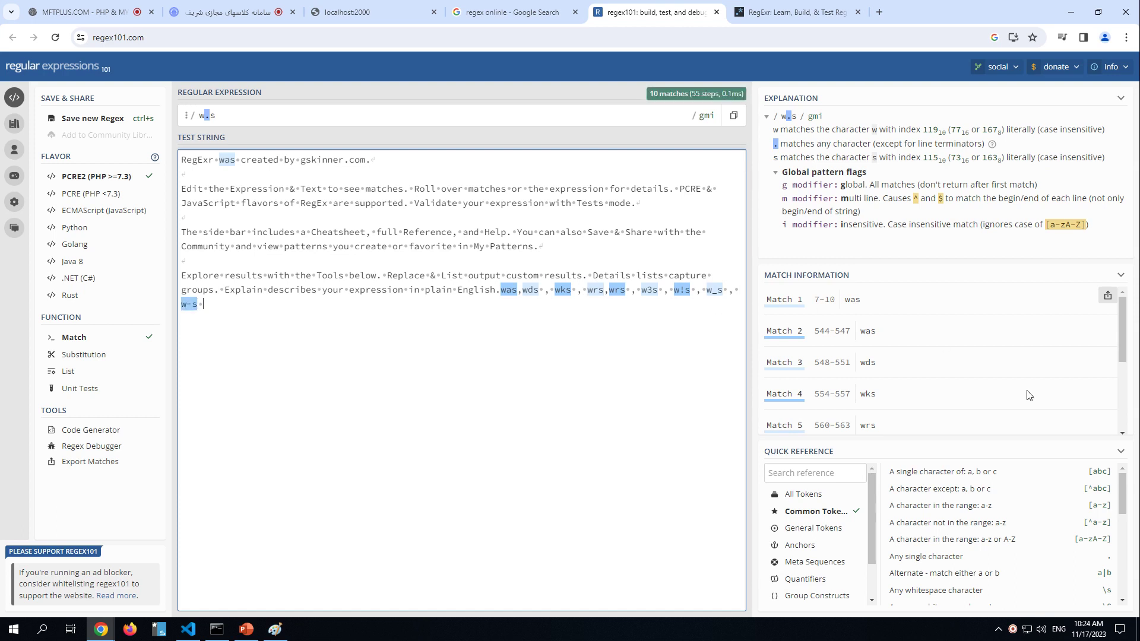
# Review matches 6–10 in Match Information, then compare on the RegExr page showing w.s
pyautogui.scroll(-3, 912, 353)
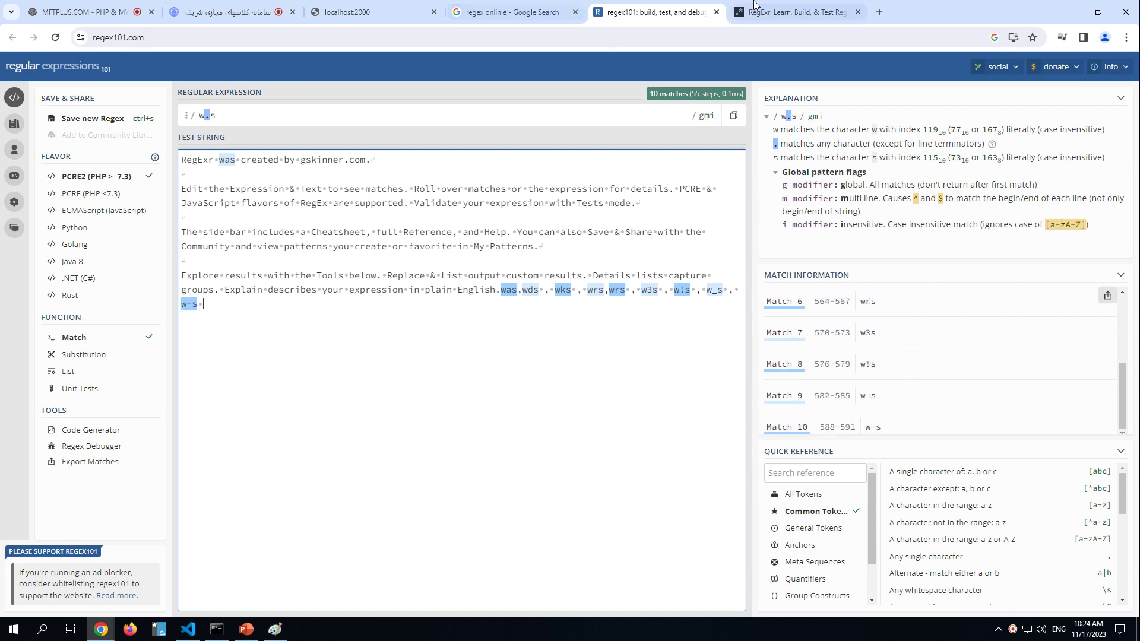
pyautogui.click(771, 12)
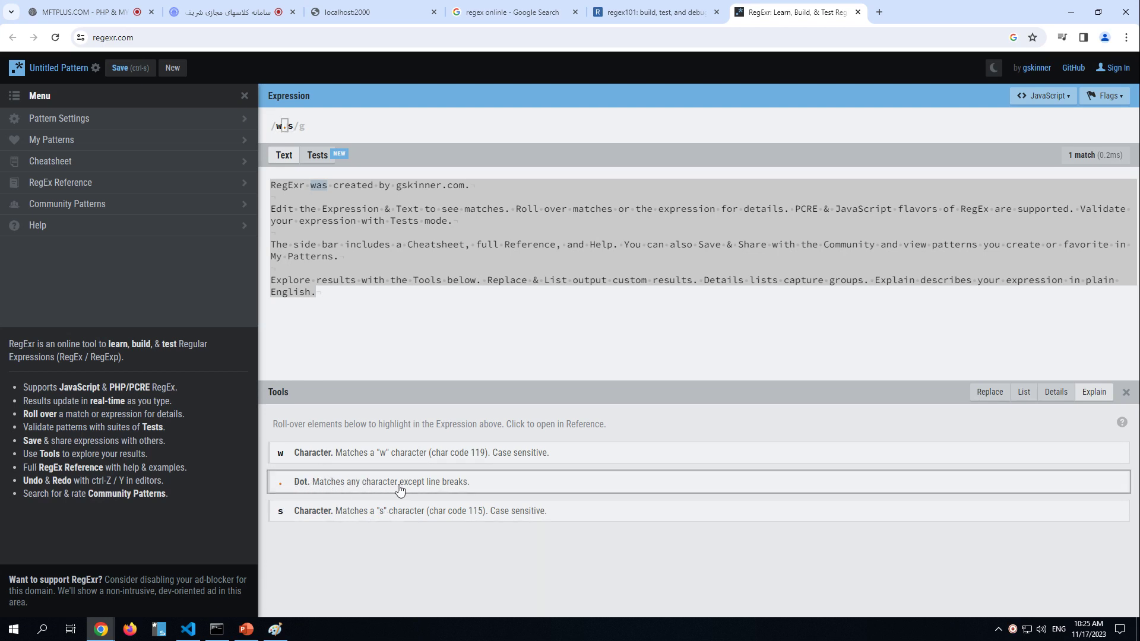
# Return to regex101, where w.s now reports 10 matches including w:s, w_s and w-s
pyautogui.click(631, 12)
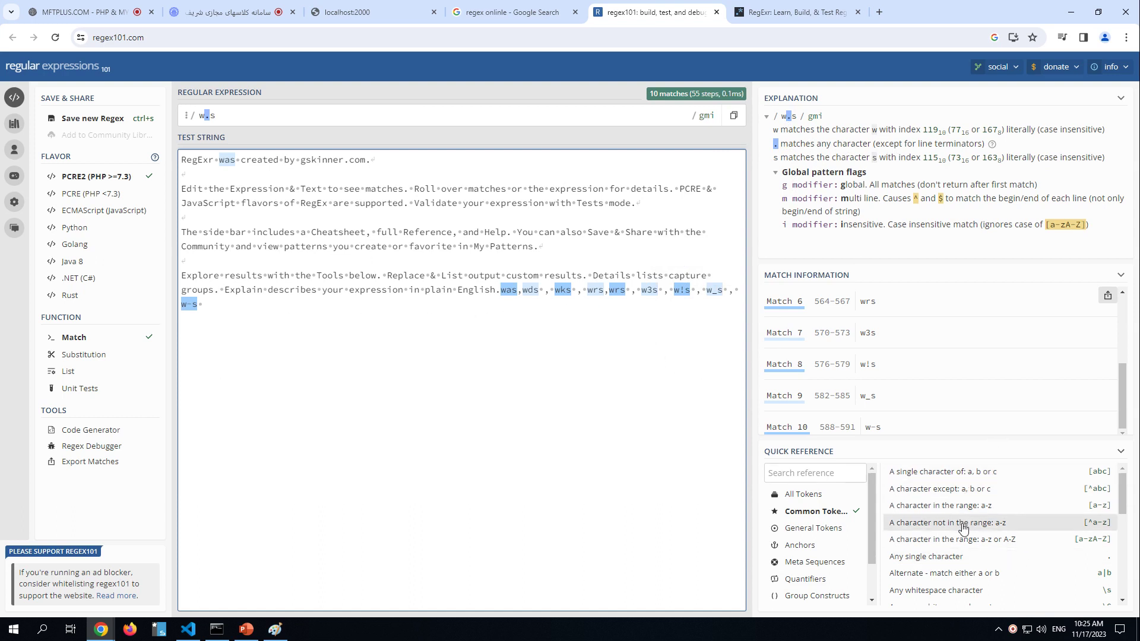
pyautogui.scroll(-1, 962, 527)
pyautogui.scroll(-2, 963, 528)
pyautogui.scroll(-1, 962, 528)
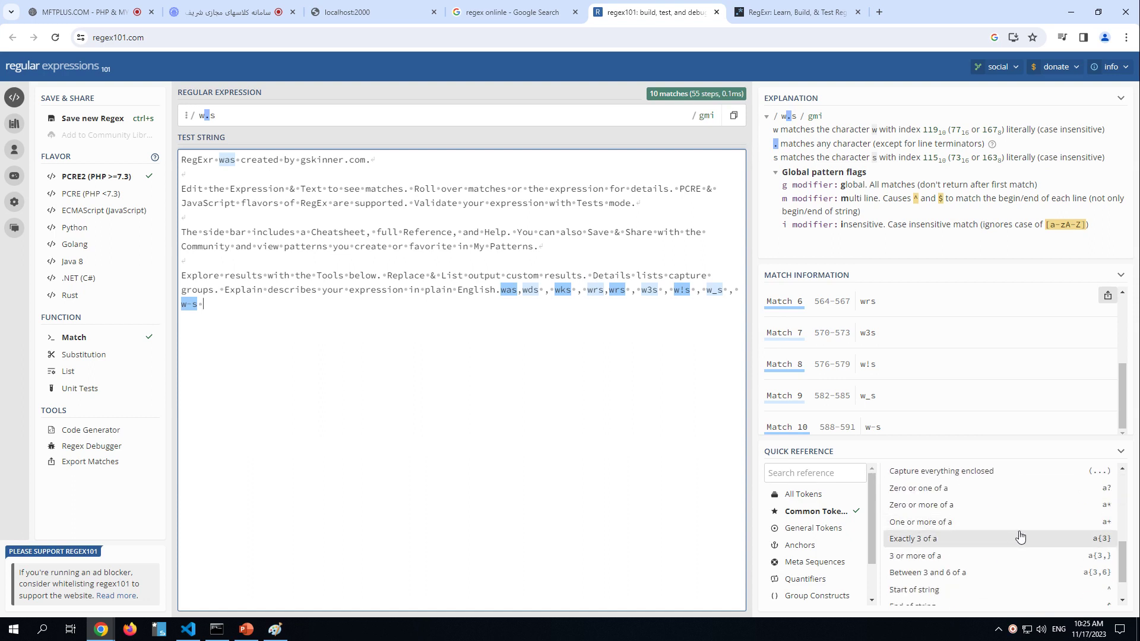
pyautogui.scroll(-1, 1021, 540)
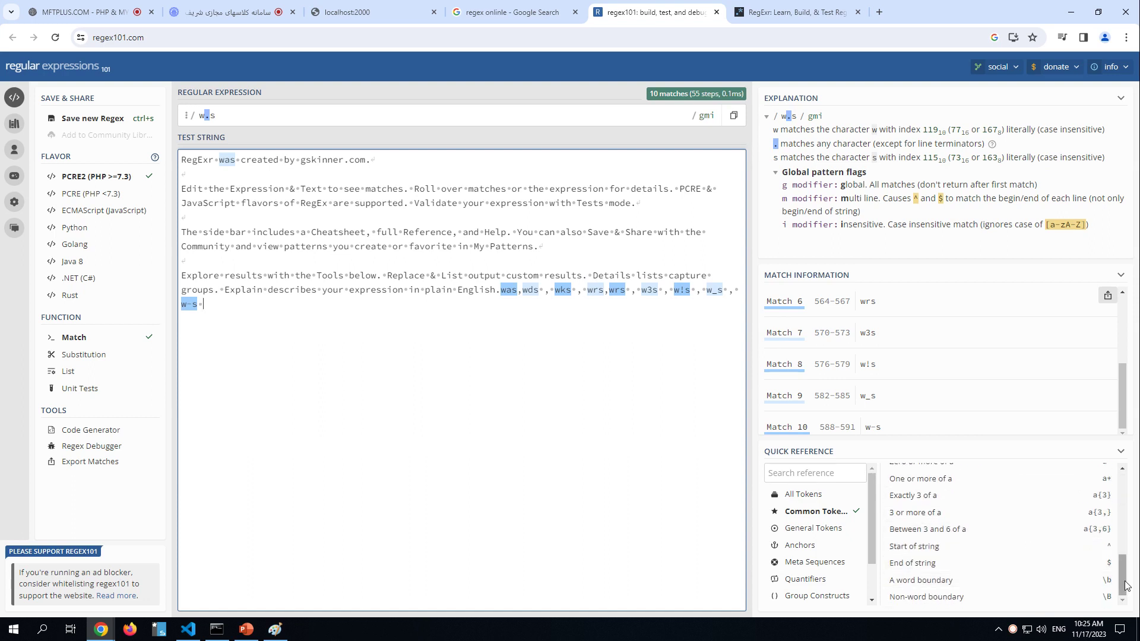
pyautogui.moveTo(1126, 586); pyautogui.dragTo(1132, 504)
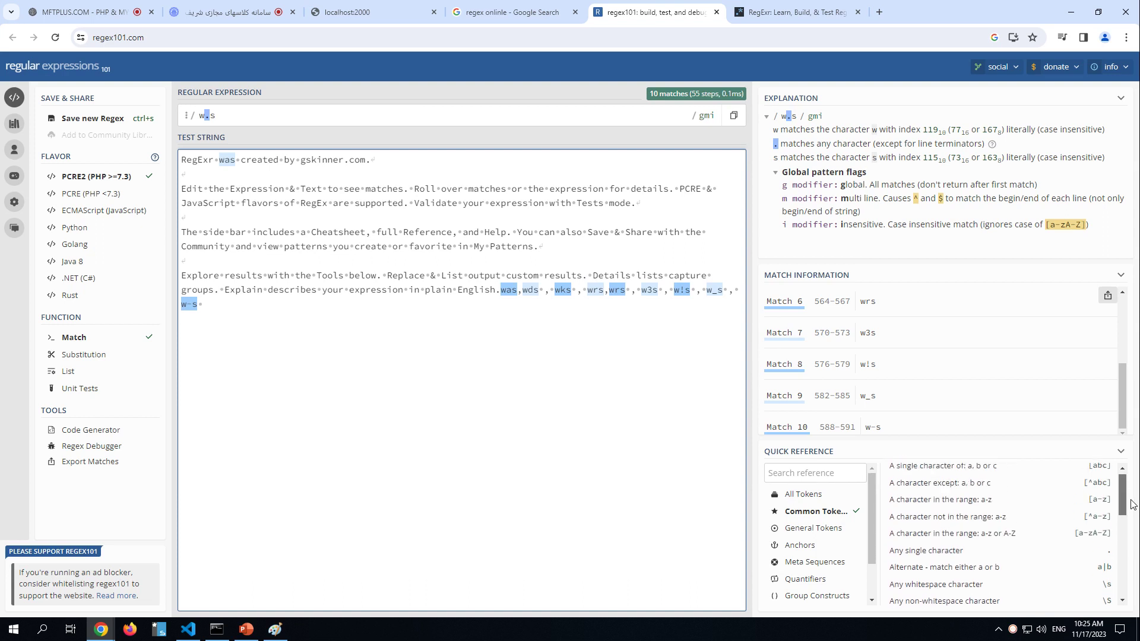
pyautogui.click(989, 555)
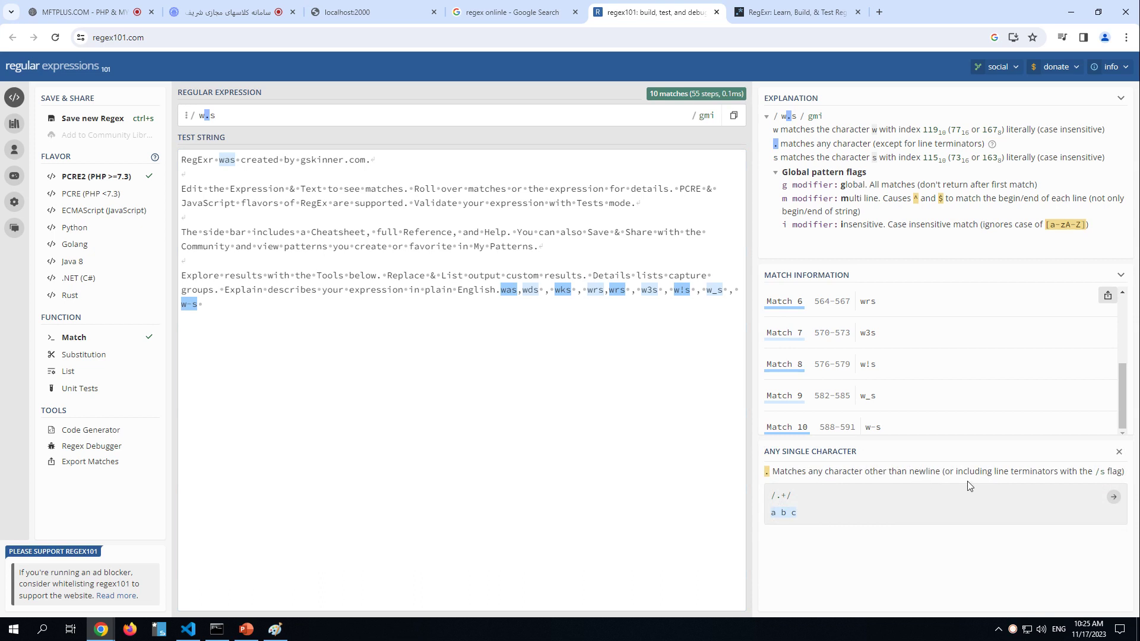
pyautogui.click(1118, 451)
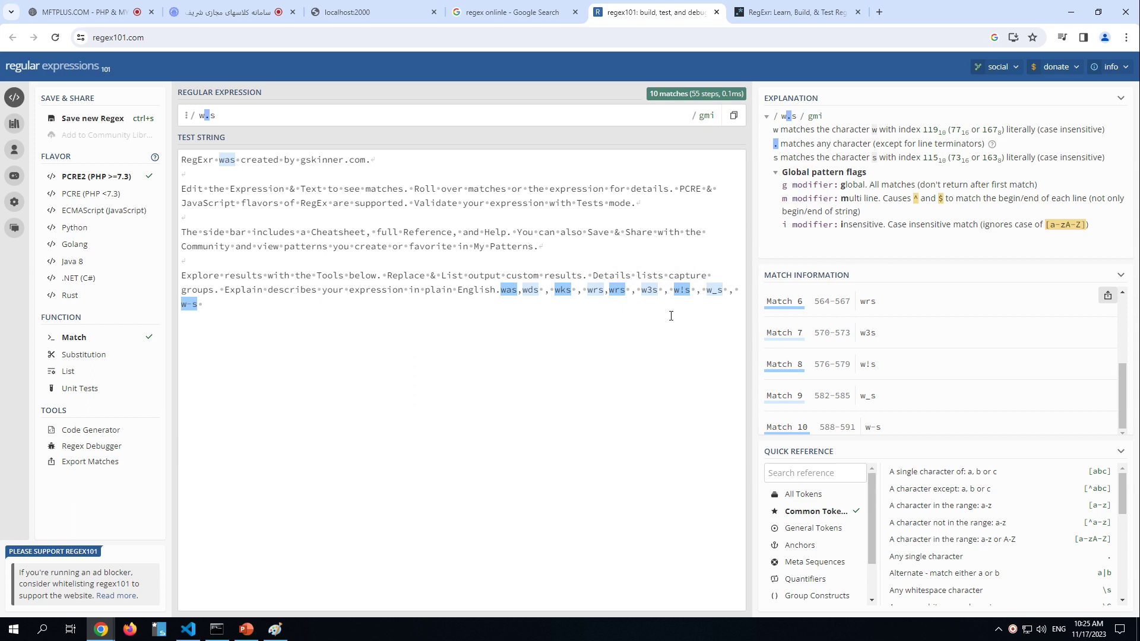
pyautogui.click(234, 114)
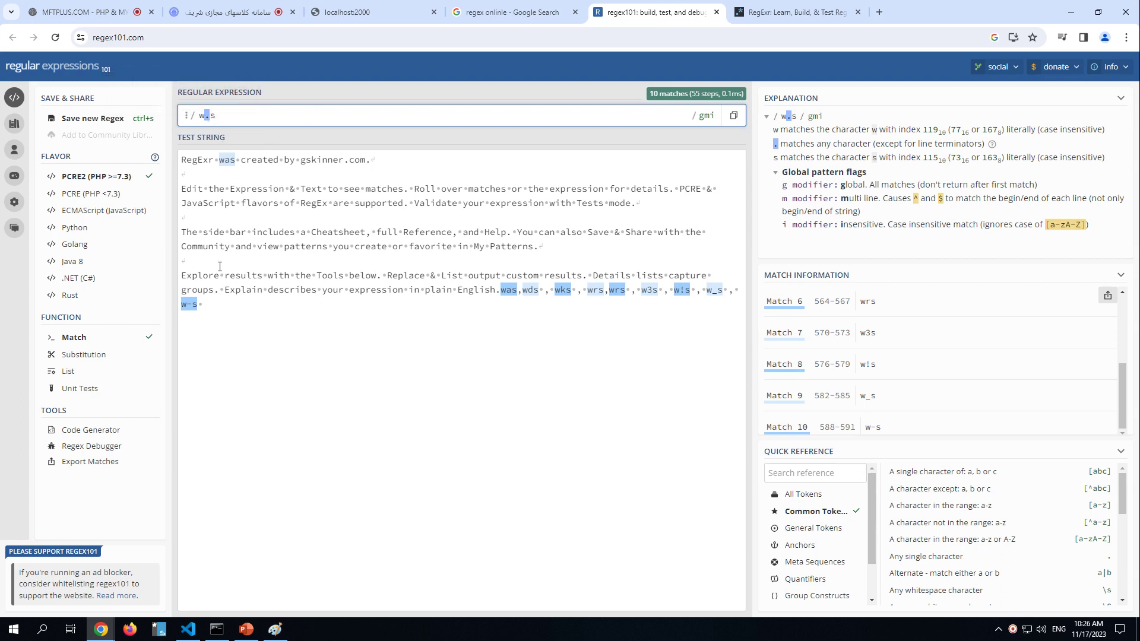
# Change the pattern to w.. and append ',wcr,w22,w5g , w__ w_-' to the test text
pyautogui.press('BackSpace')
pyautogui.write('.')
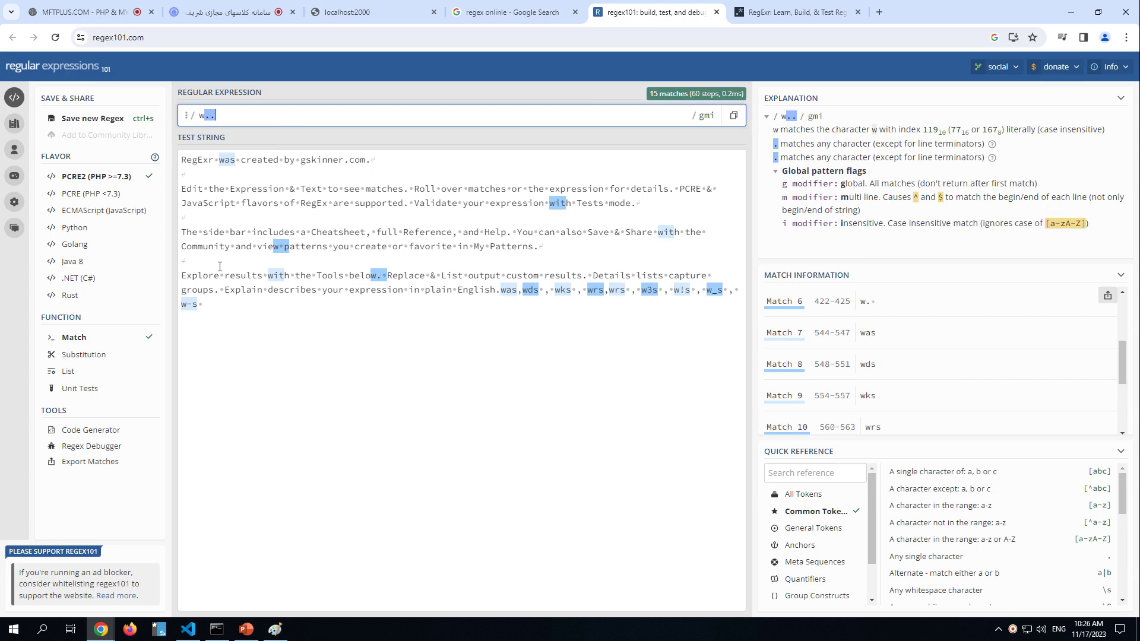
pyautogui.click(218, 310)
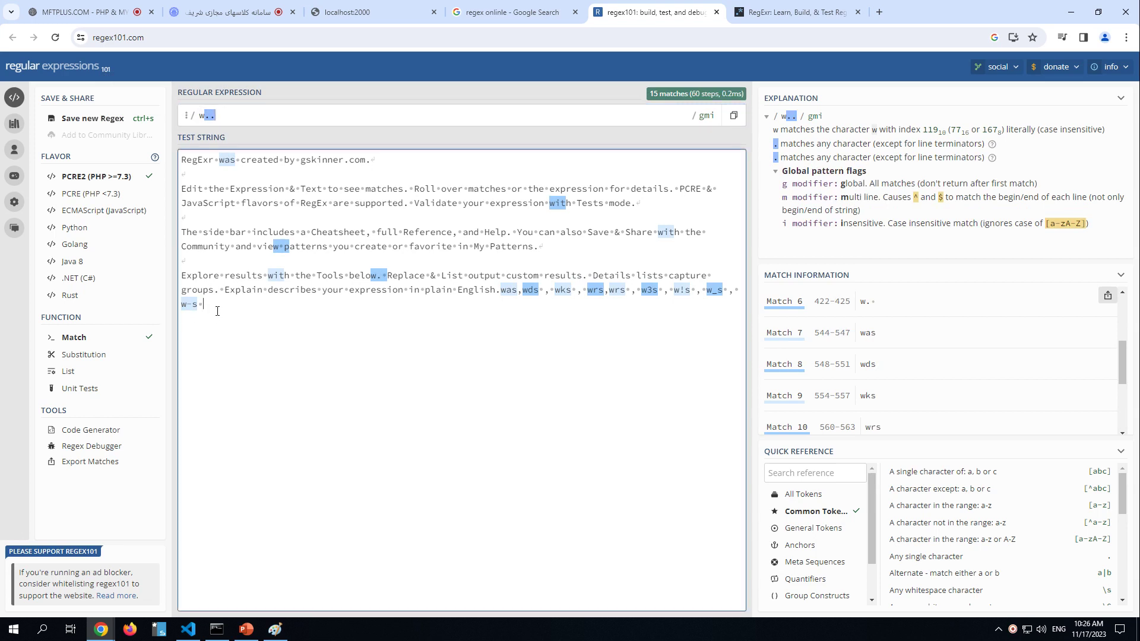
pyautogui.write(',wcr')
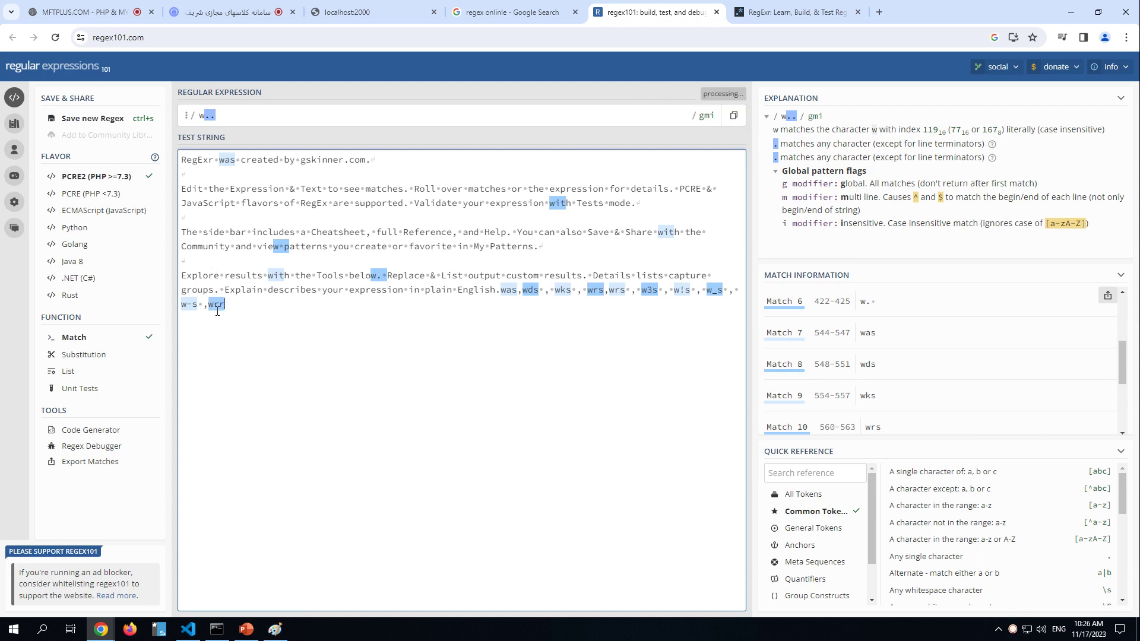
pyautogui.write(',w')
pyautogui.write('22,w')
pyautogui.write('5g')
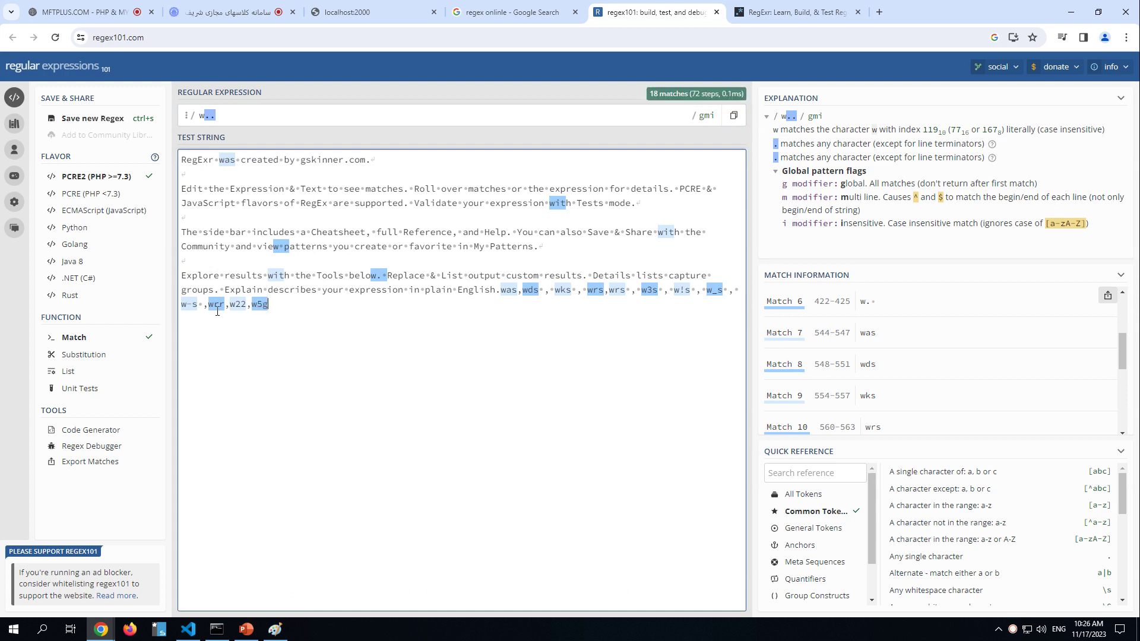
pyautogui.write(' , ')
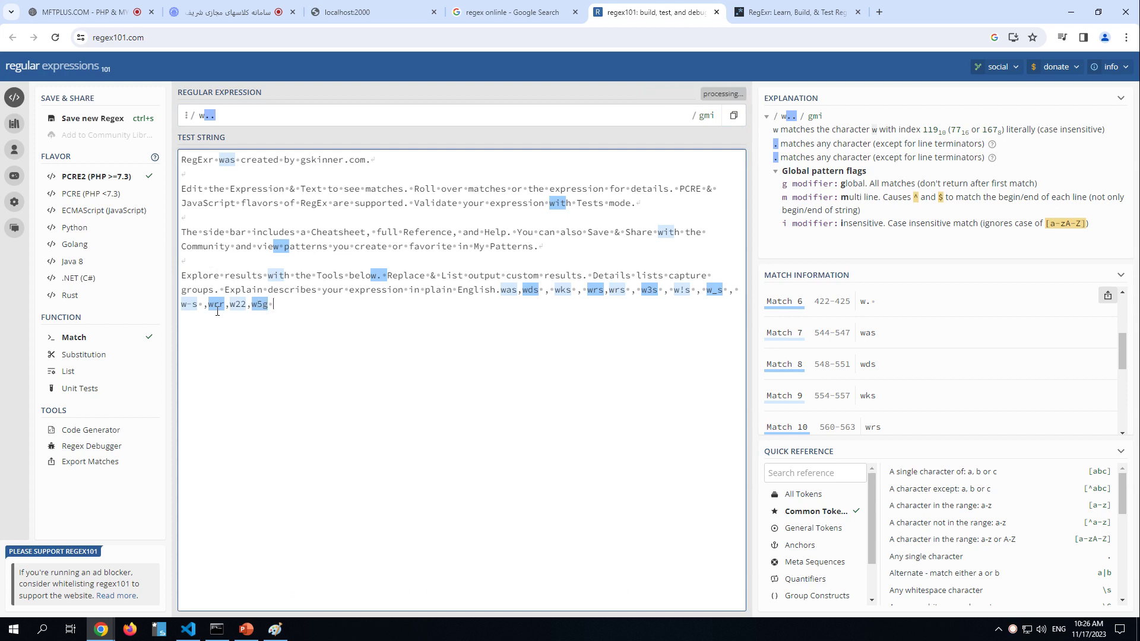
pyautogui.write('w__')
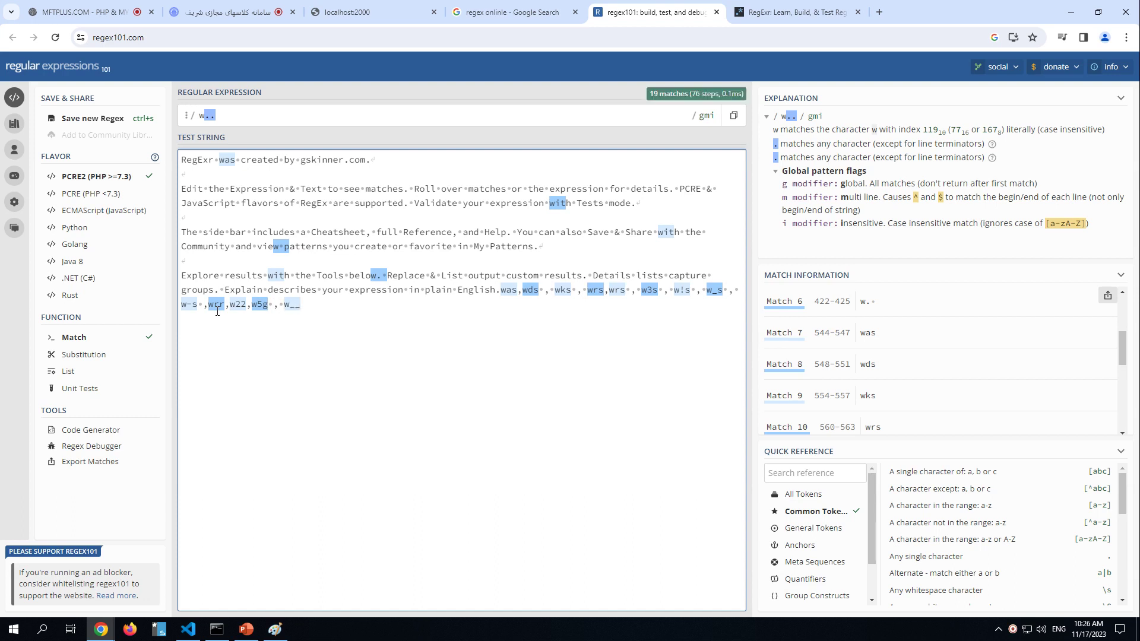
pyautogui.write(' w_-')
# Check the PowerPoint slide on the dot, then come back and select the whole w.. pattern
pyautogui.hotkey('alt', 'Tab')
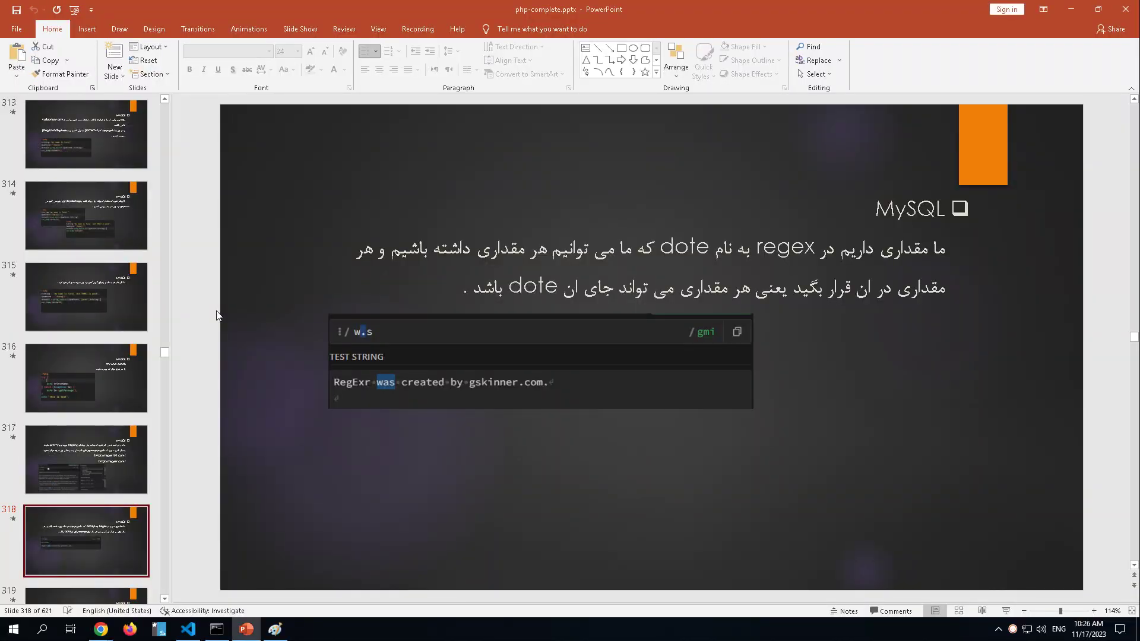
pyautogui.hotkey('alt', 'Tab')
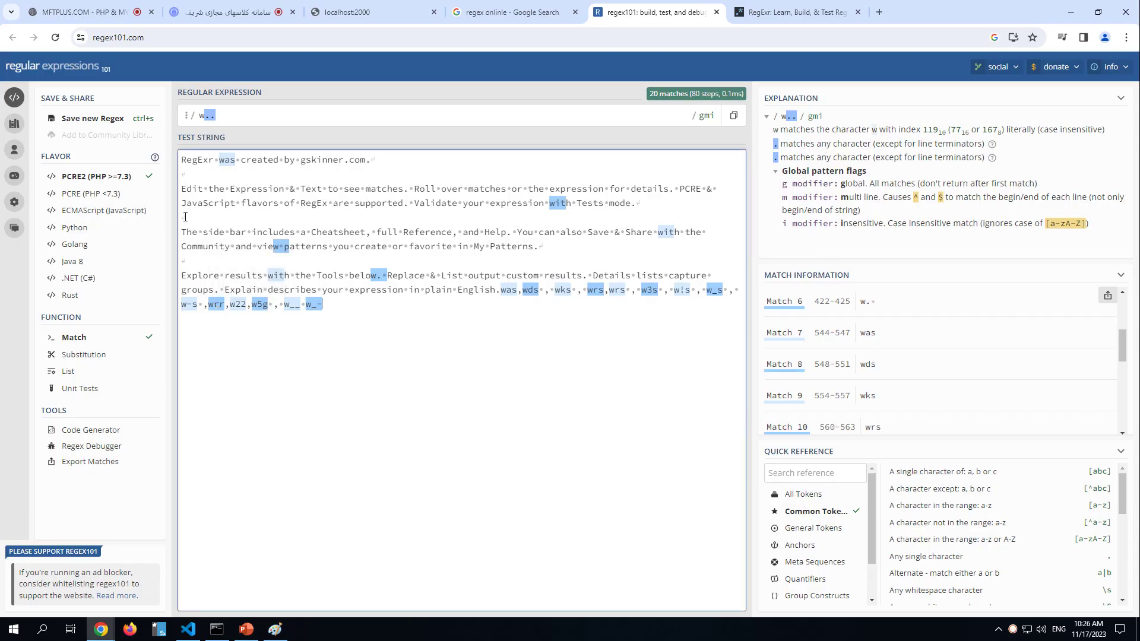
pyautogui.tripleClick(248, 109)
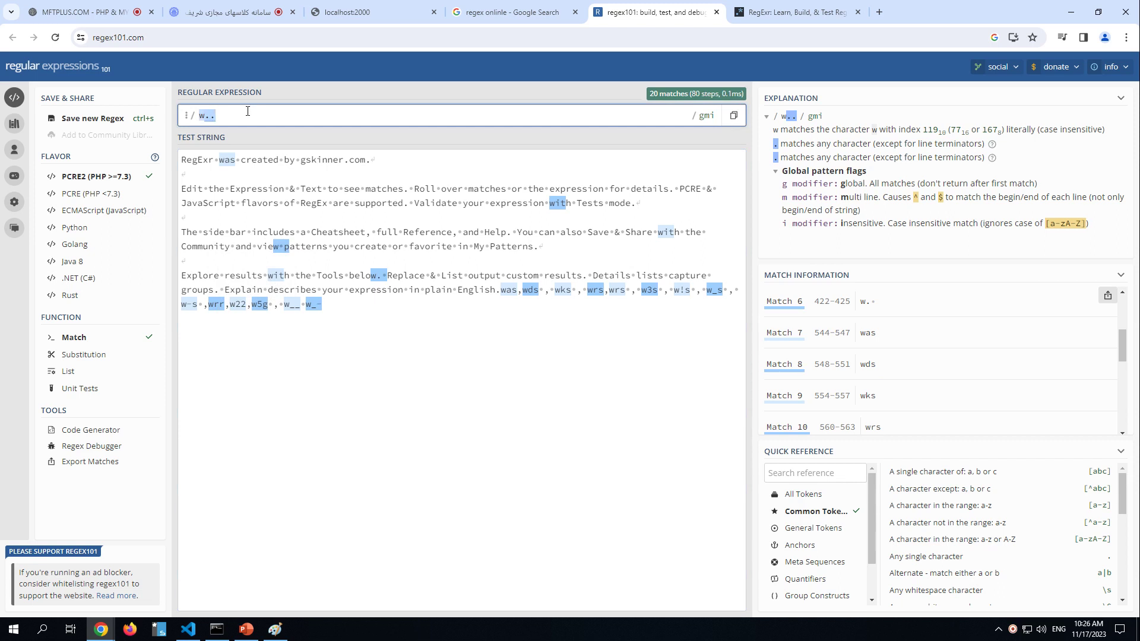
# Delete the w.. pattern and add an e-mail address to the end of the test text
pyautogui.press('BackSpace')
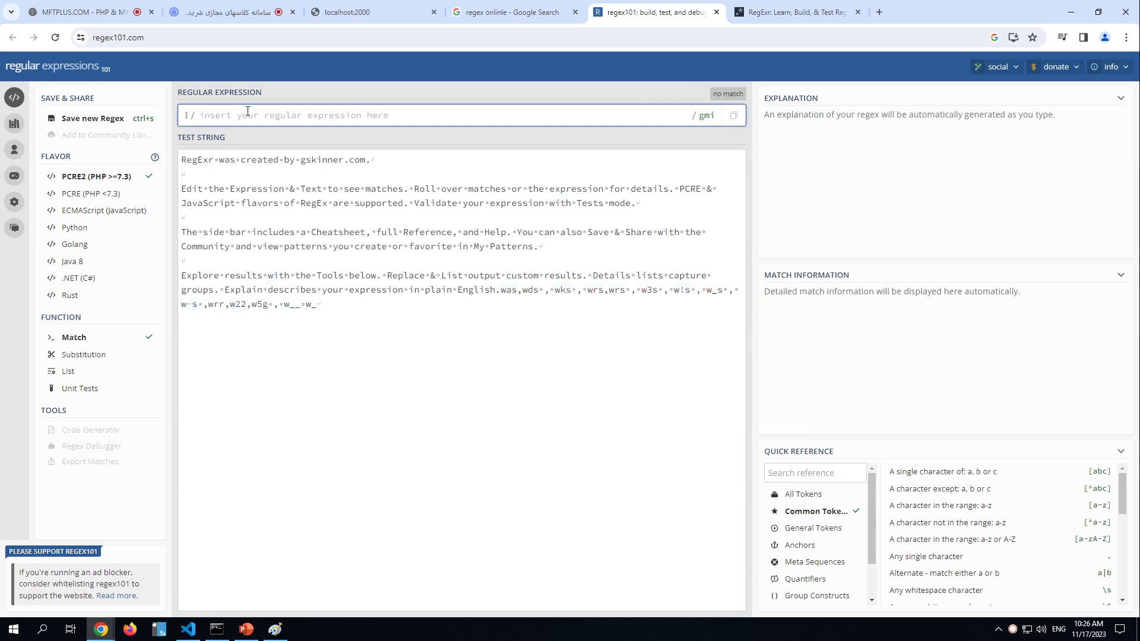
pyautogui.moveTo(343, 289); pyautogui.dragTo(343, 304)
pyautogui.click(344, 303)
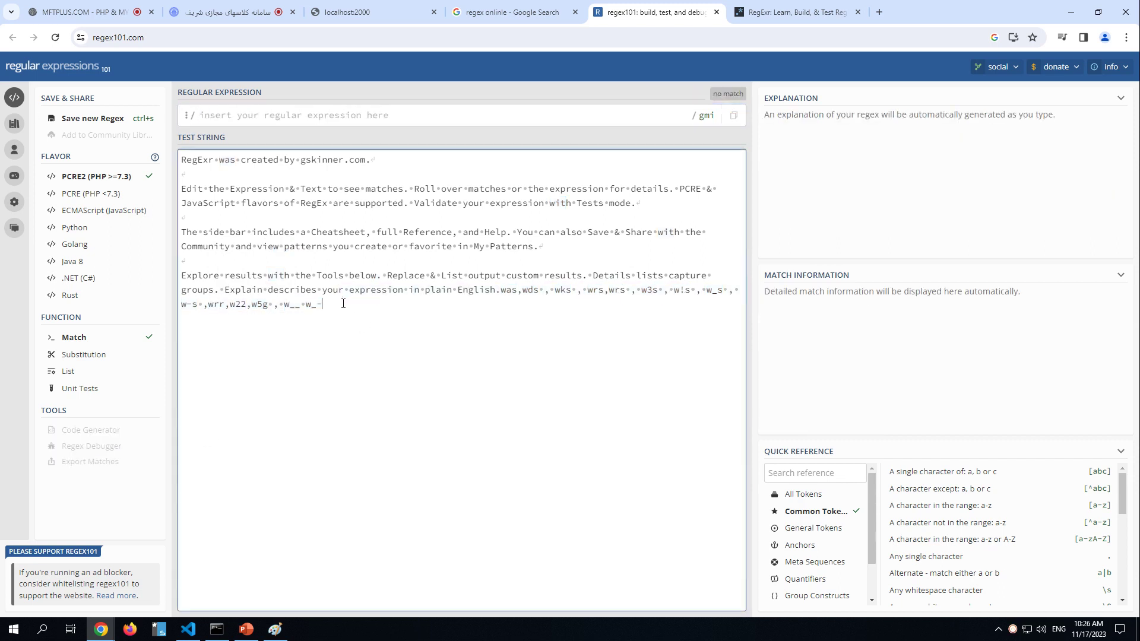
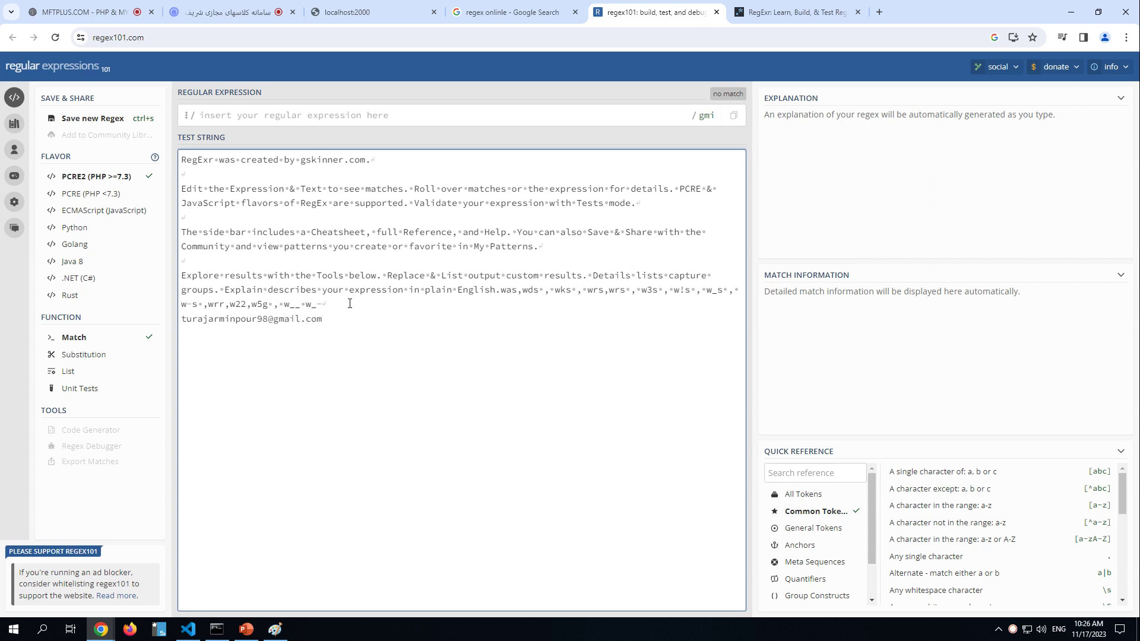
pyautogui.hotkey('shift', 'Left')
pyautogui.hotkey('shift', 'Left')
pyautogui.hotkey('shift', 'Left')
# Enter the pattern .com. and add a trailing period after the e-mail address
pyautogui.click(239, 114)
pyautogui.write('com')
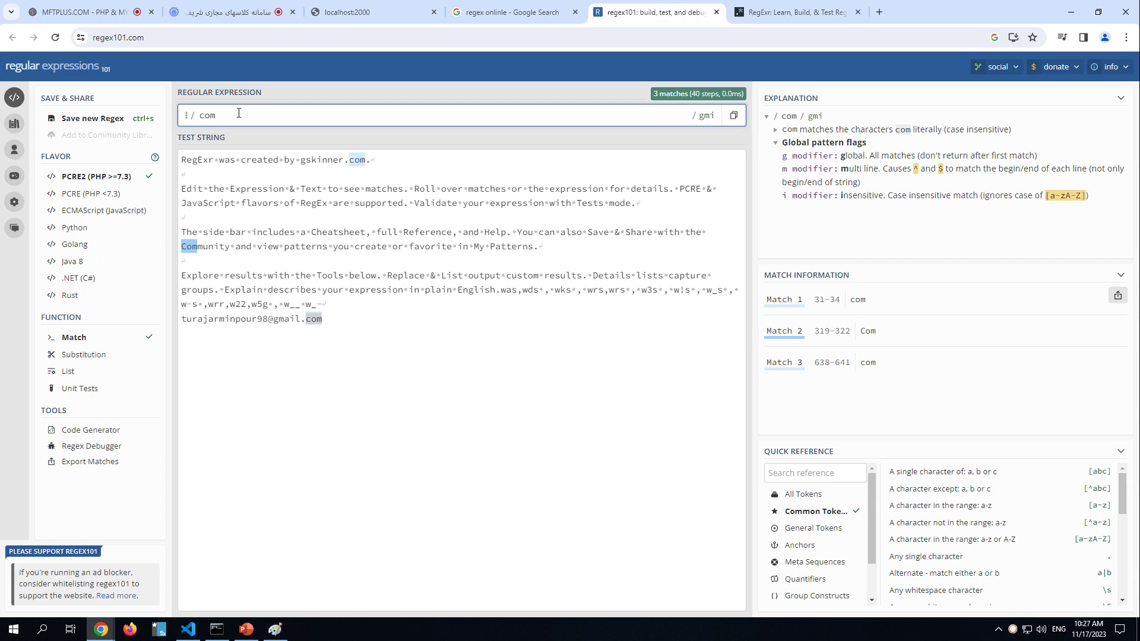
pyautogui.write('.com')
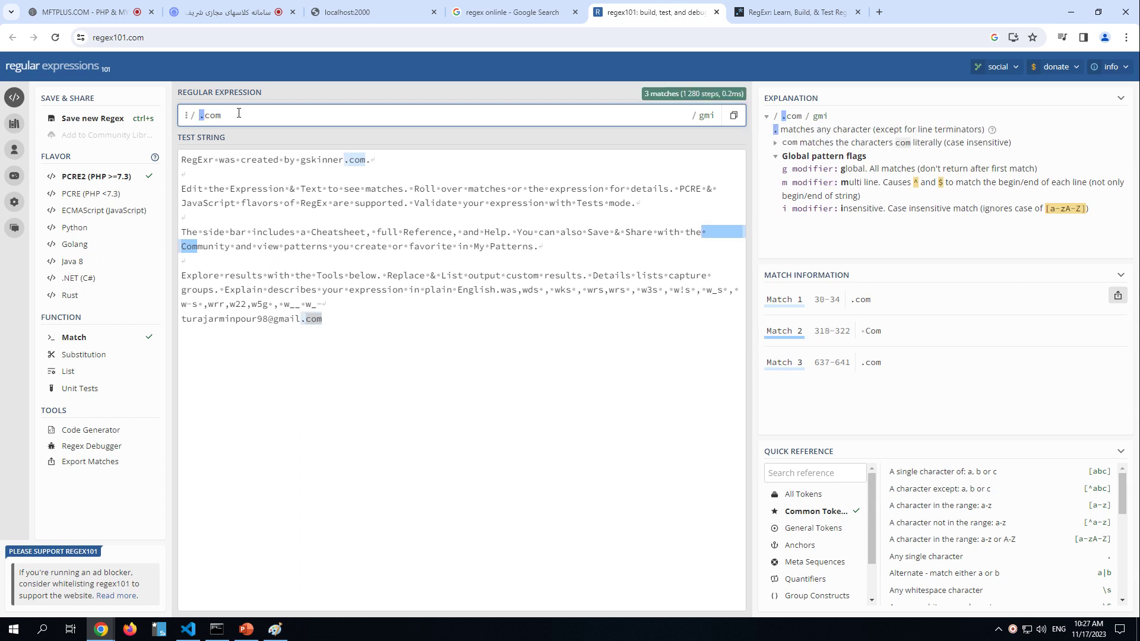
pyautogui.write('.')
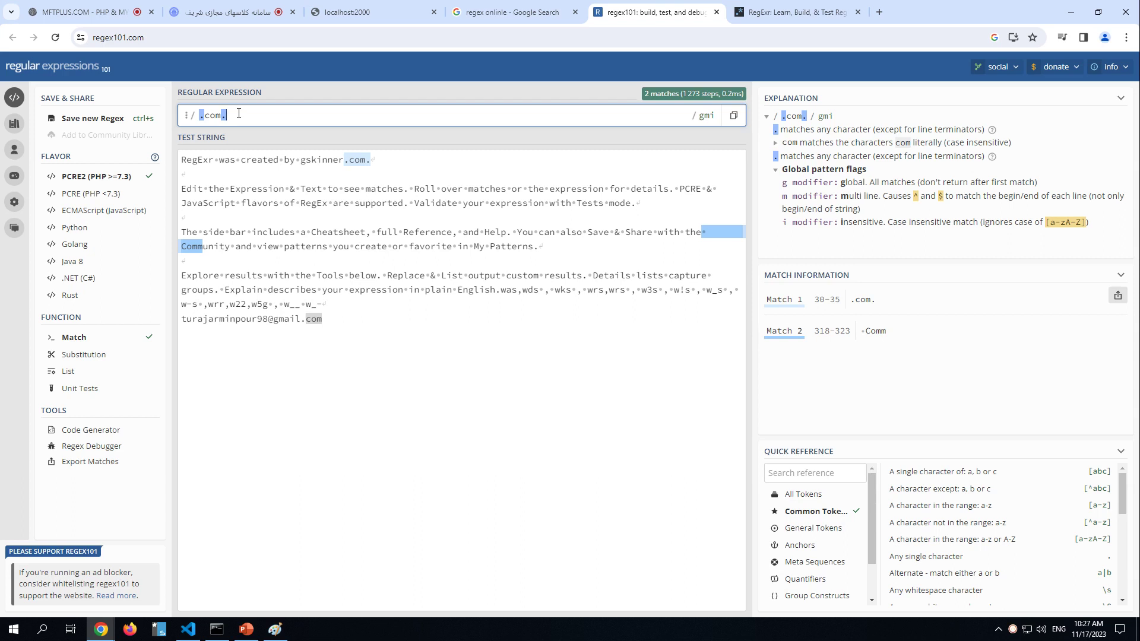
pyautogui.click(338, 329)
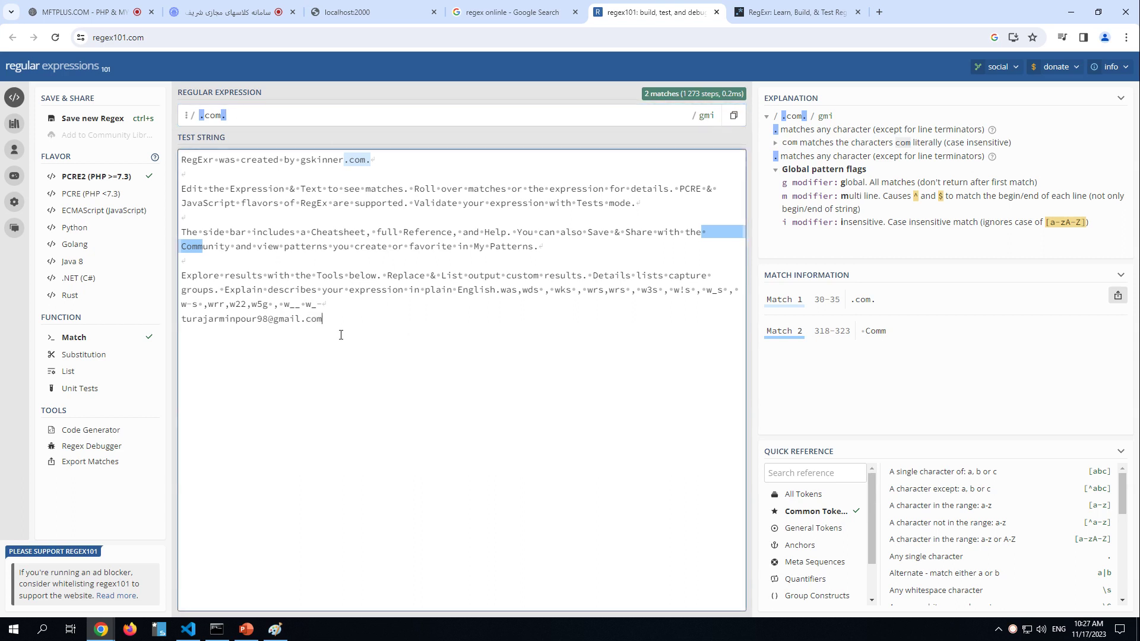
pyautogui.write('.')
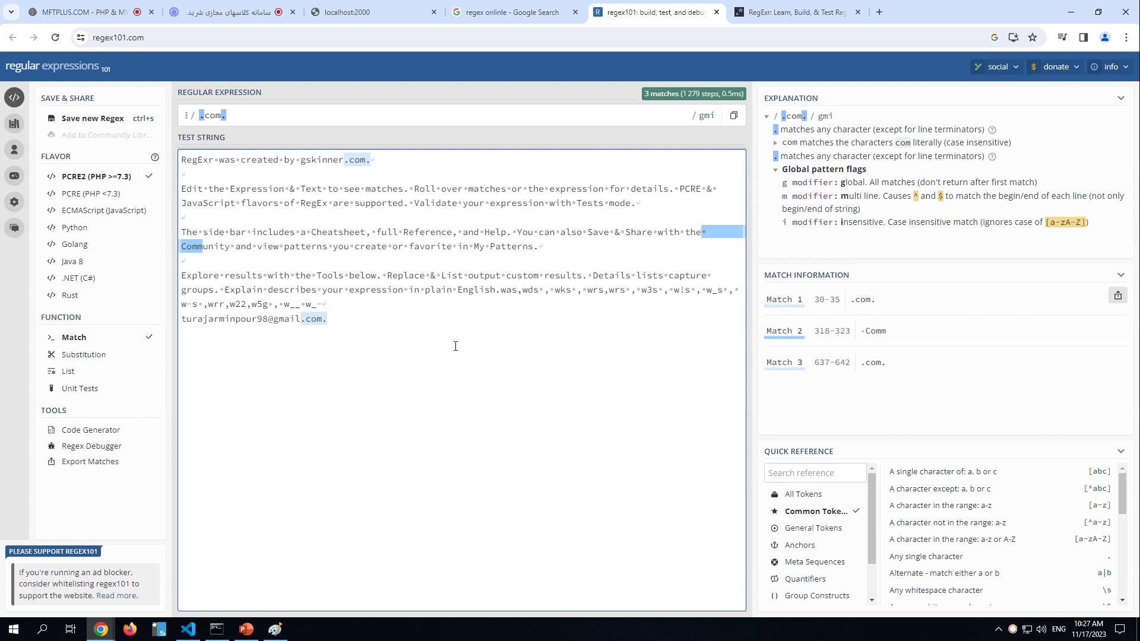
# Trim the pattern to .com and delete the dots after gskinner.com and the e-mail address
pyautogui.click(249, 115)
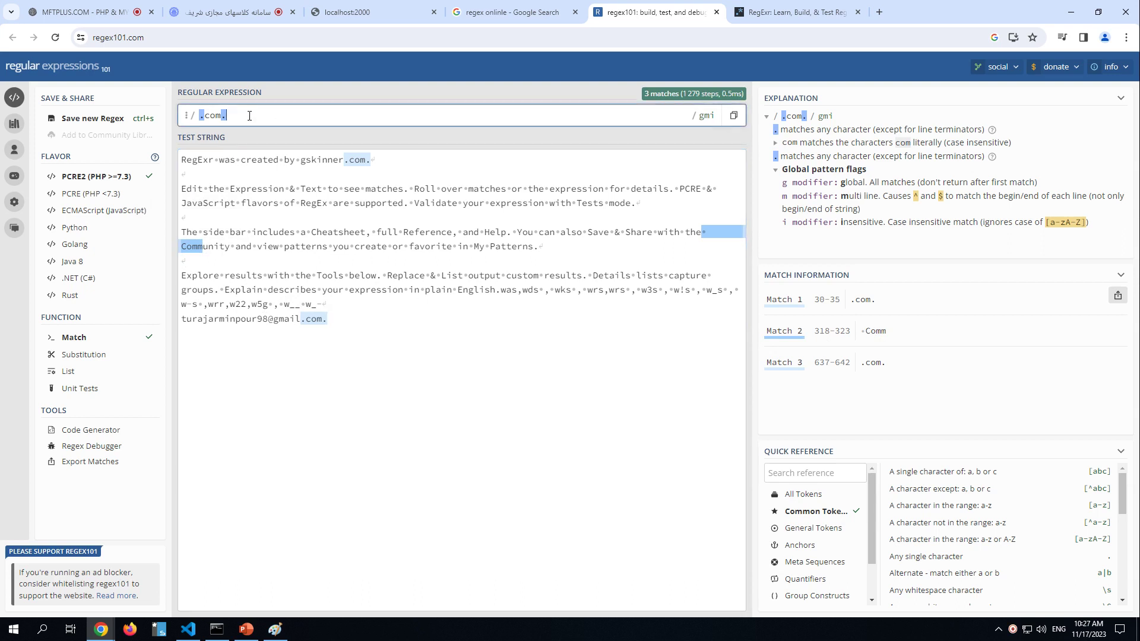
pyautogui.press('BackSpace')
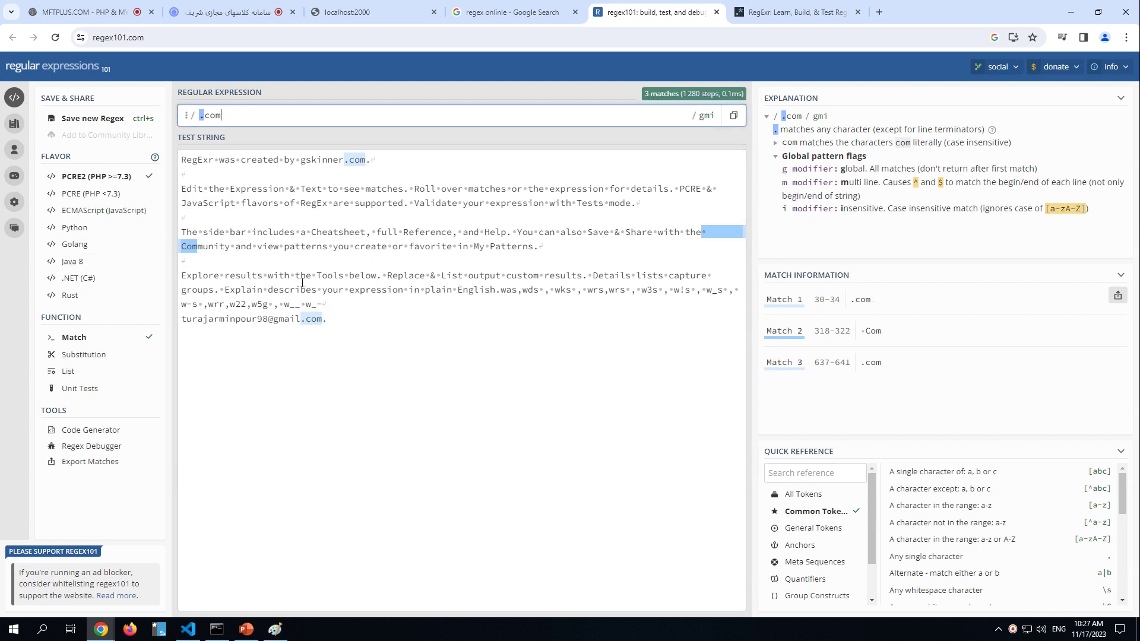
pyautogui.click(379, 160)
pyautogui.press('BackSpace')
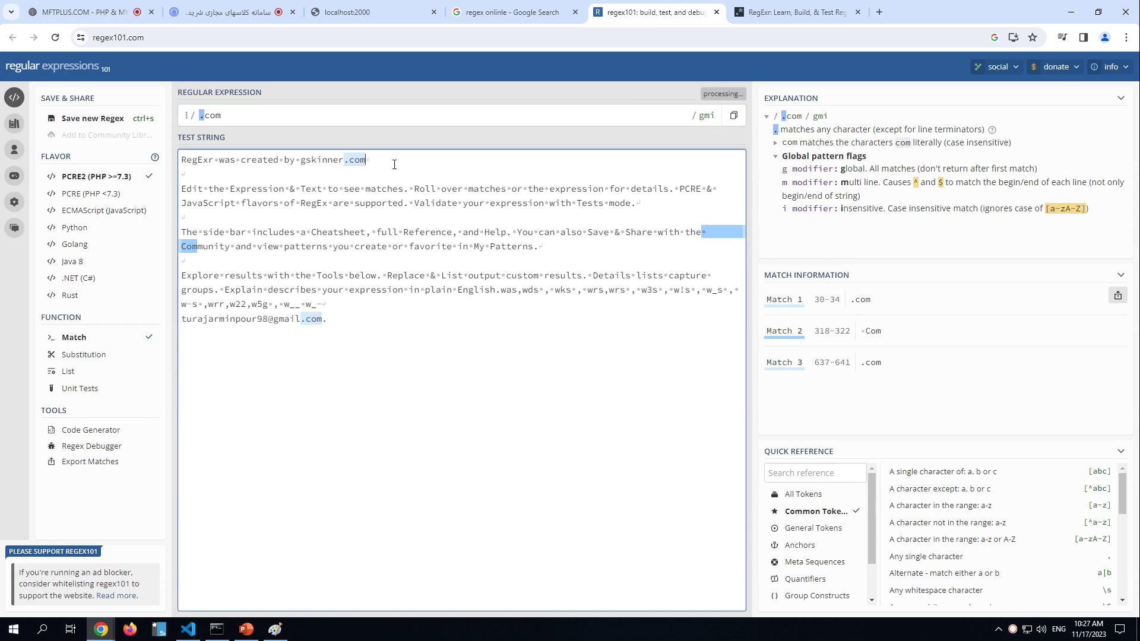
pyautogui.press('BackSpace')
pyautogui.click(264, 115)
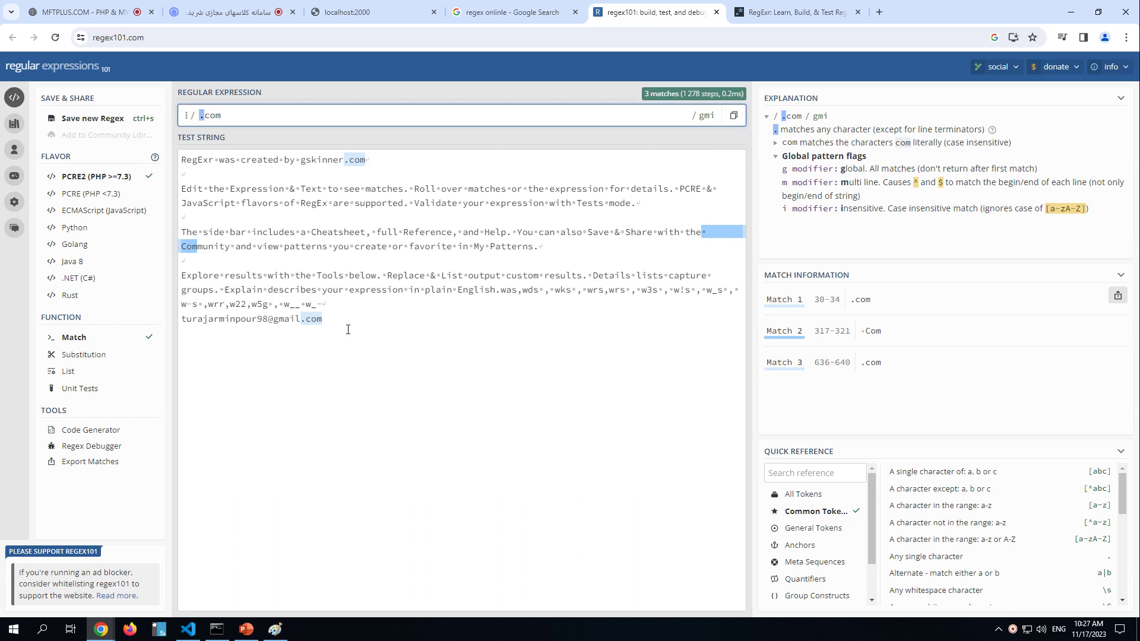
# Append an escaped plus \+ to the pattern and add + after the e-mail address for one match
pyautogui.write('\\')
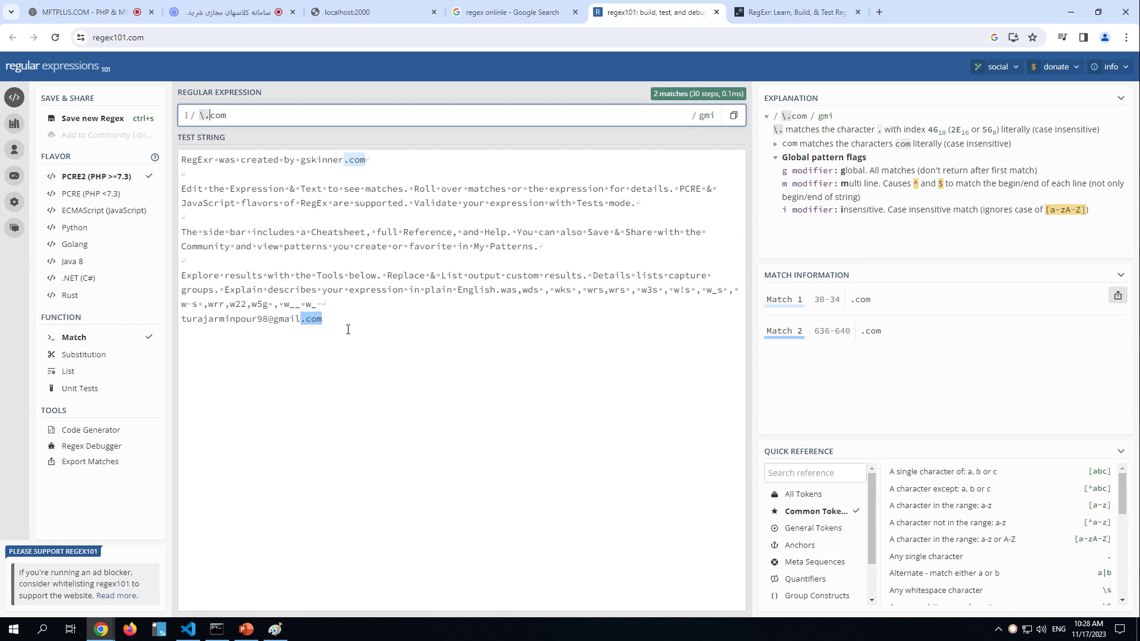
pyautogui.press('Left')
pyautogui.press('Right')
pyautogui.press('Right')
pyautogui.press('Right')
pyautogui.press('BackSpace')
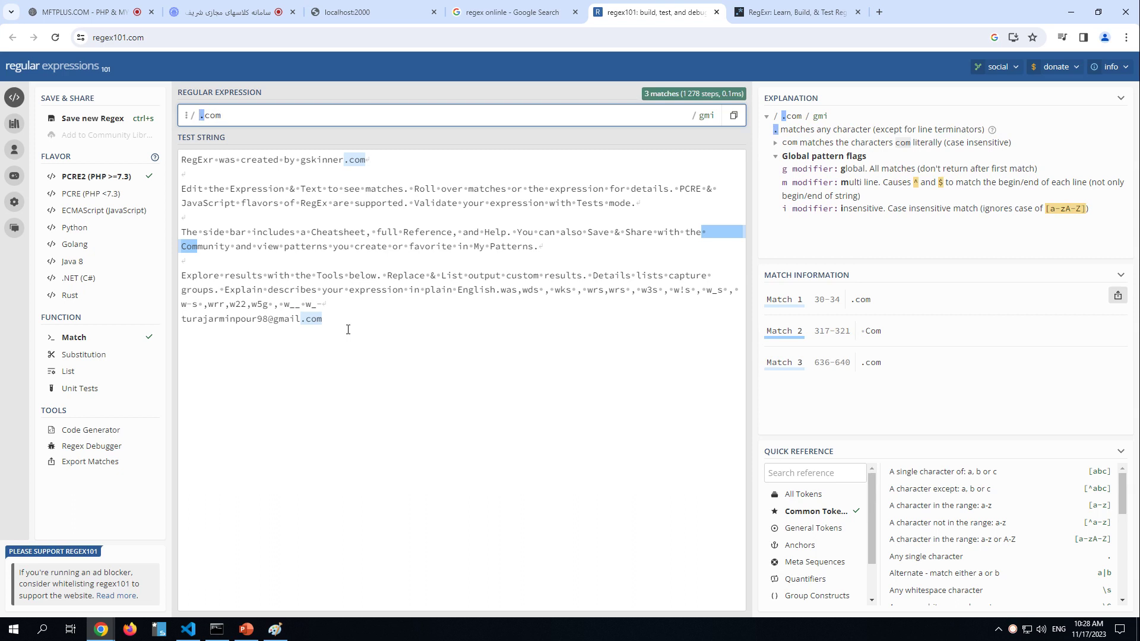
pyautogui.write('\\')
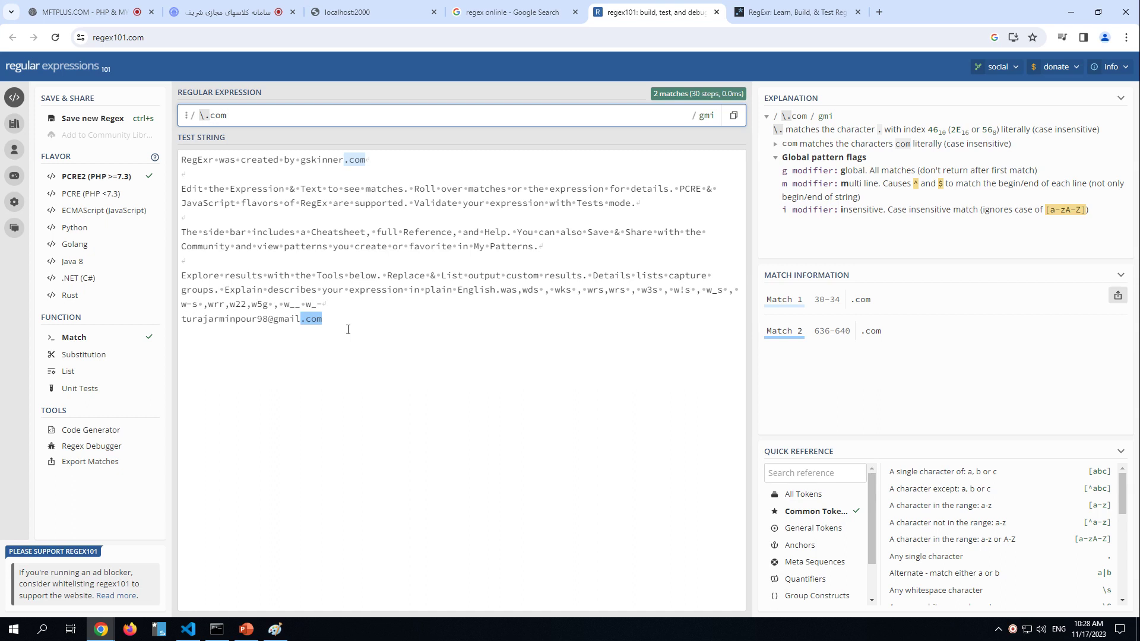
pyautogui.write('+')
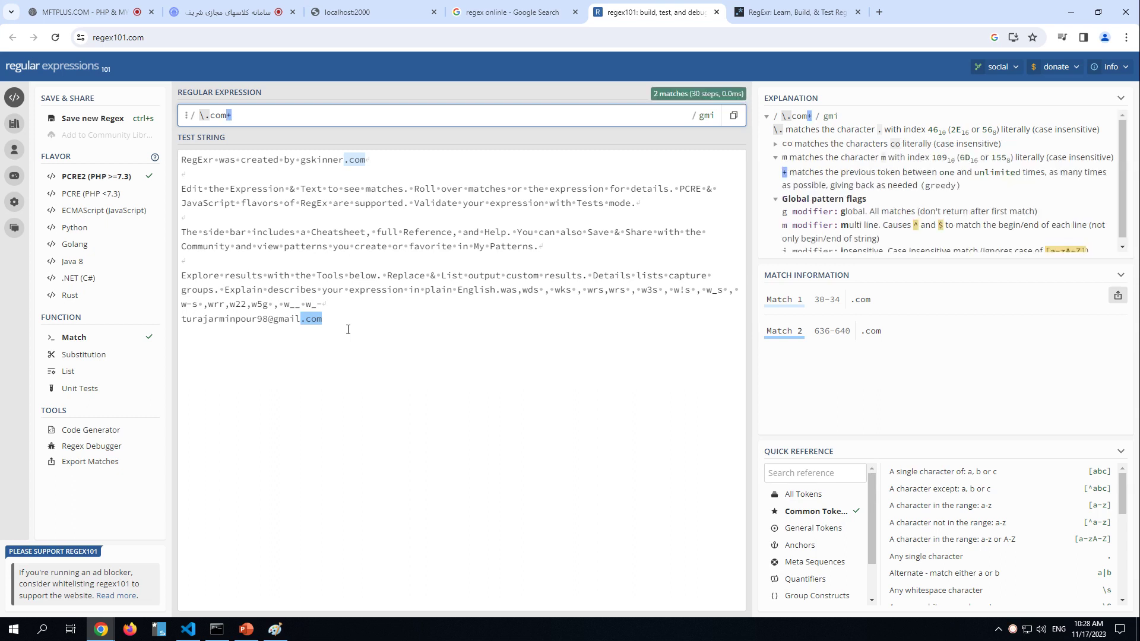
pyautogui.press('Left')
pyautogui.write('\\')
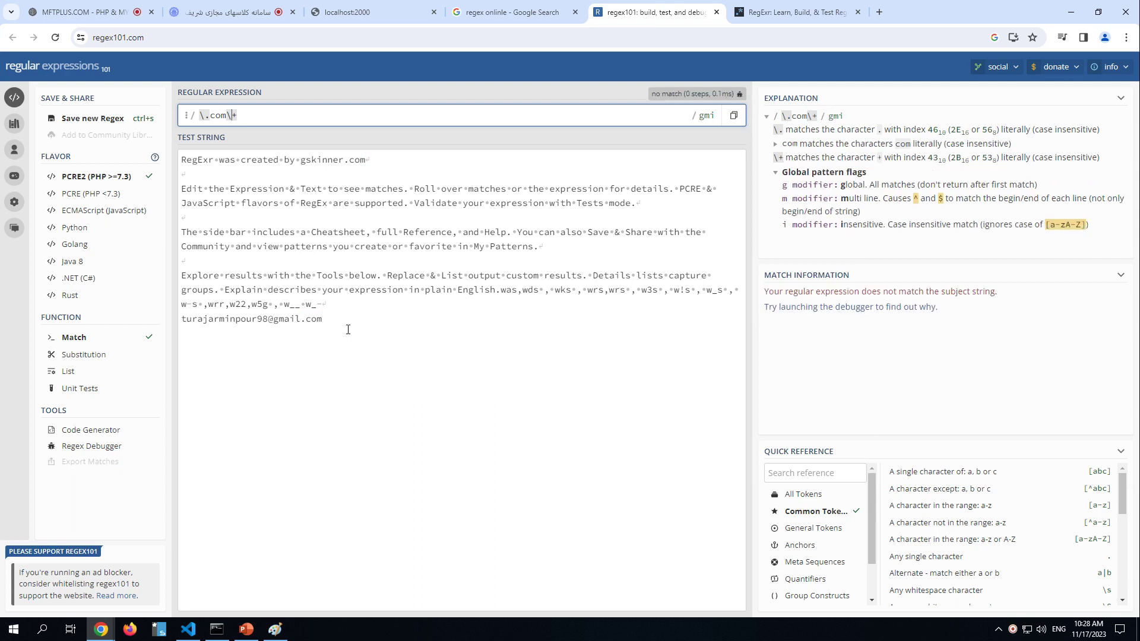
pyautogui.click(344, 318)
pyautogui.write('+')
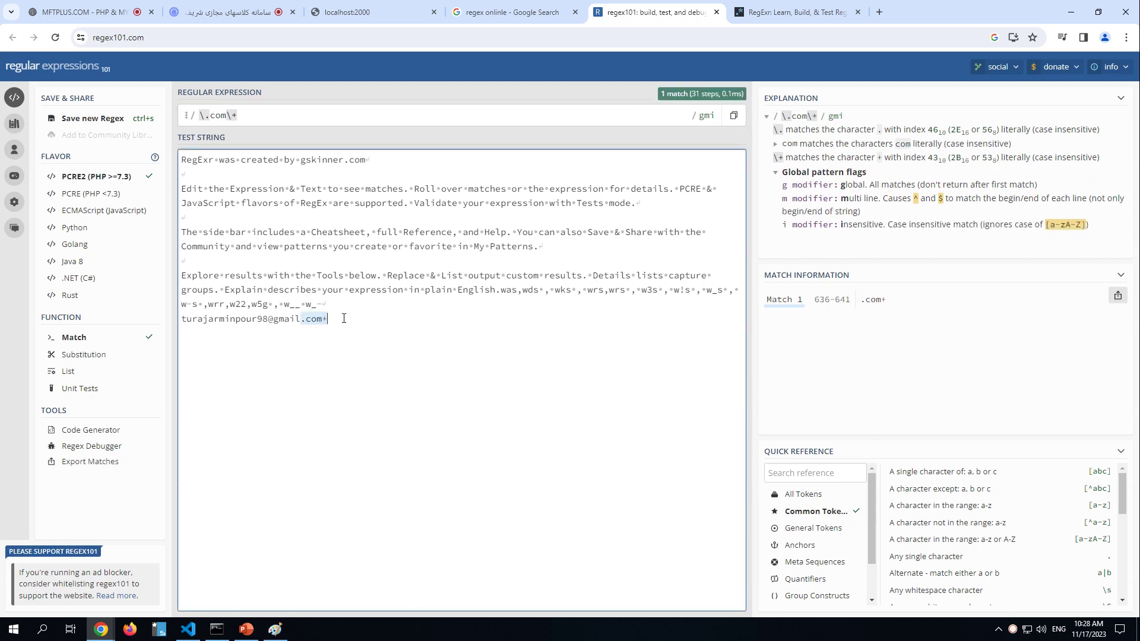
# Remove the \+ from the pattern and the + from the test text, then bring up PowerPoint
pyautogui.click(245, 114)
pyautogui.press('BackSpace')
pyautogui.press('BackSpace')
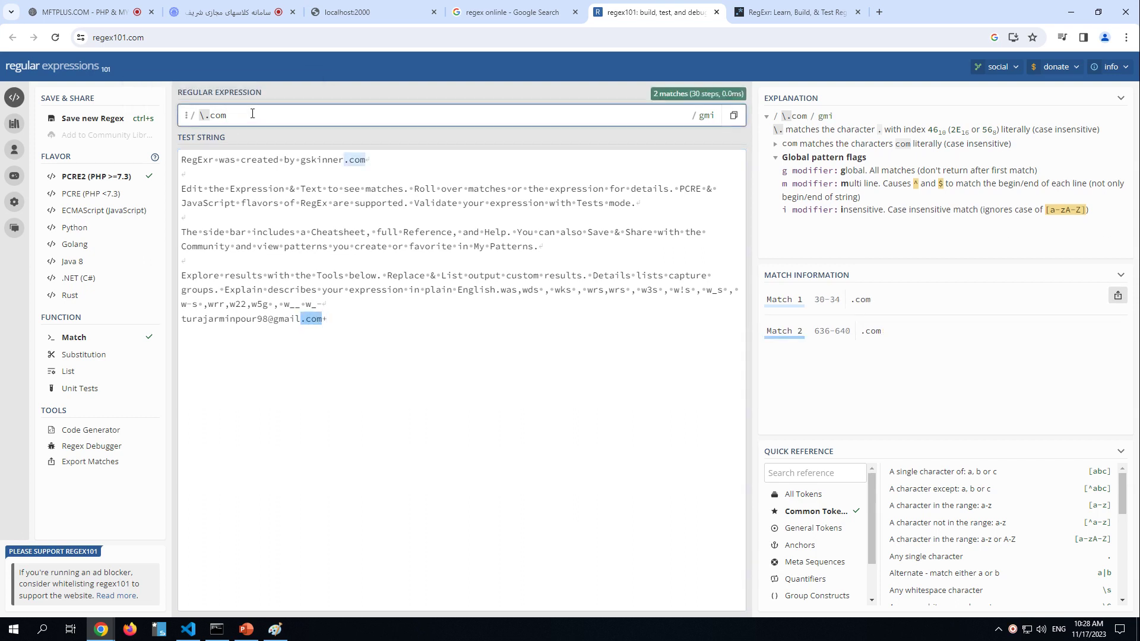
pyautogui.click(341, 322)
pyautogui.press('BackSpace')
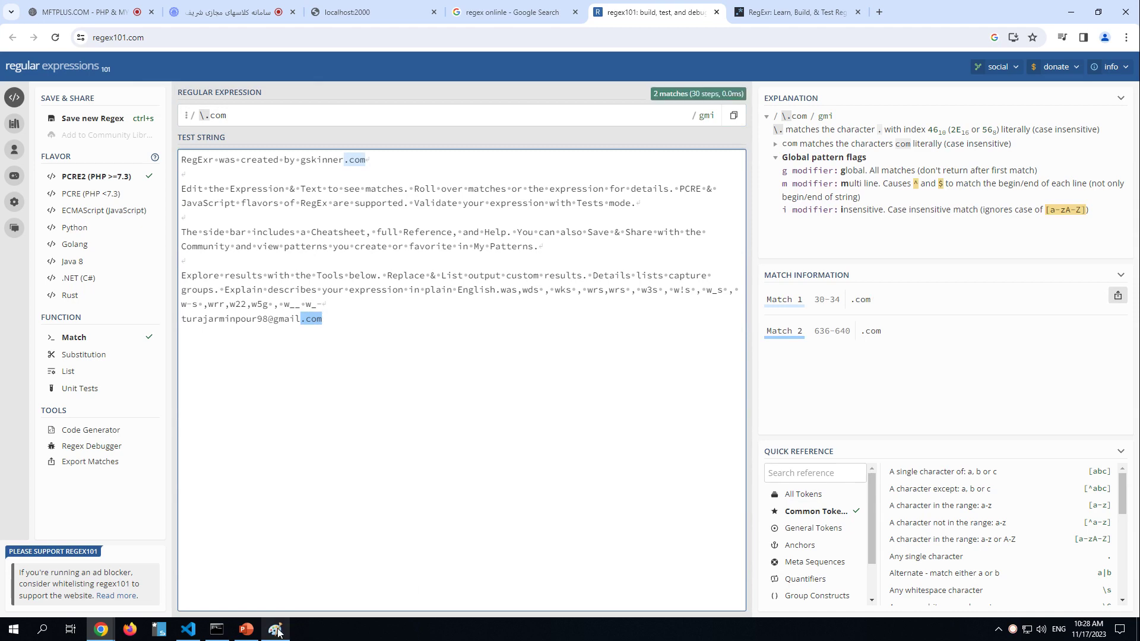
pyautogui.click(248, 633)
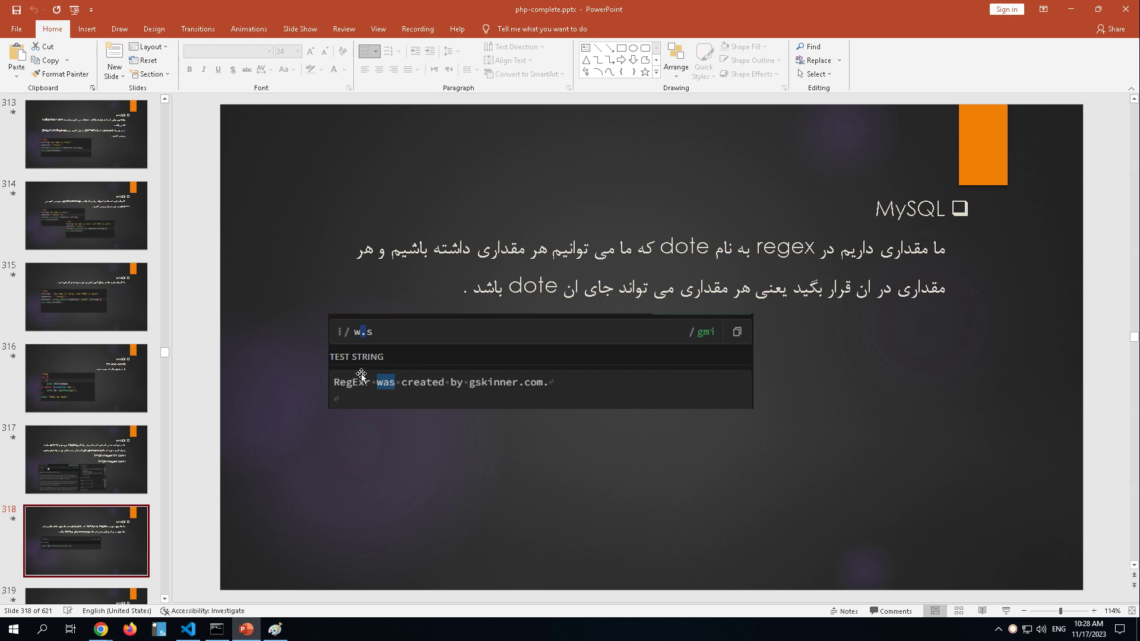
# Move from slide 318 to slide 319's m..e\. example, then return to regex101
pyautogui.scroll(-1, 361, 373)
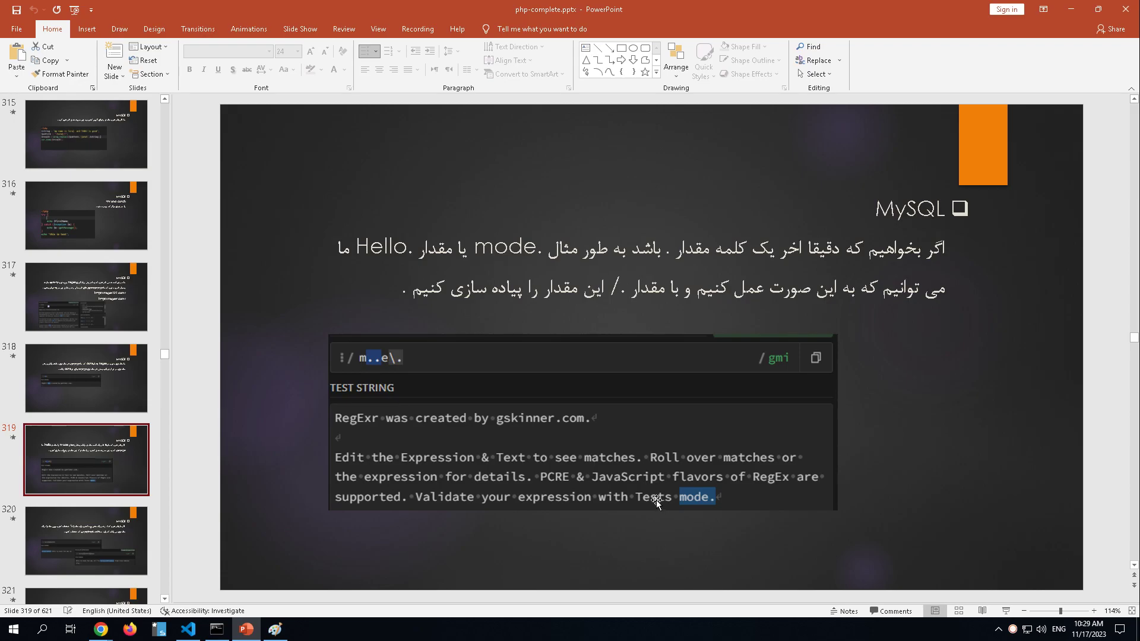
pyautogui.hotkey('alt', 'Tab')
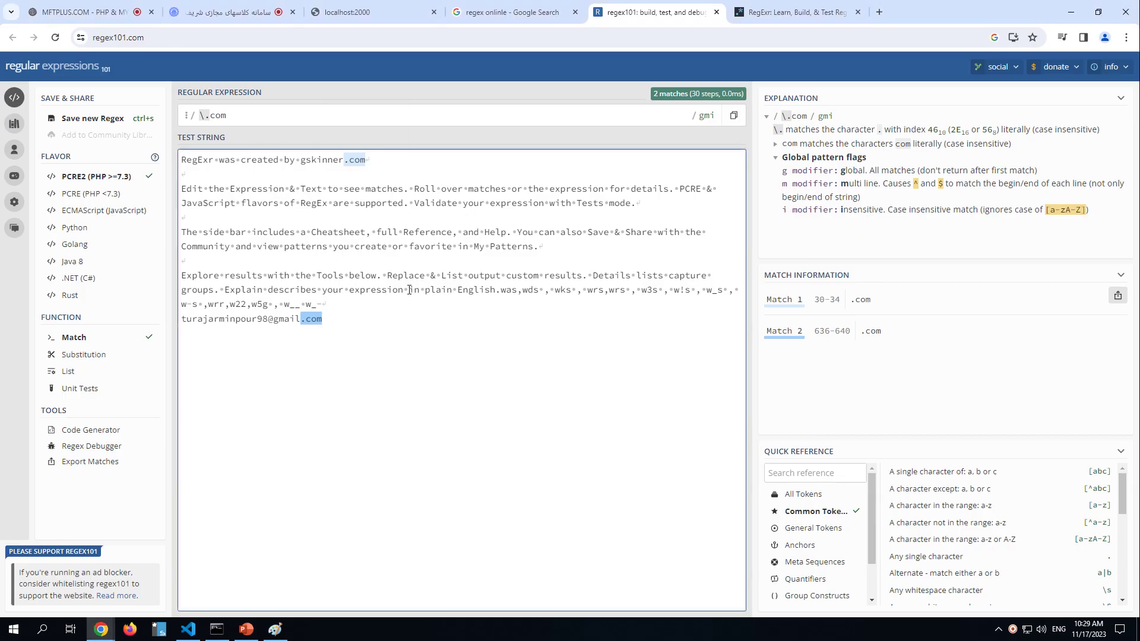
# Replace the \.com pattern with l..t
pyautogui.doubleClick(448, 276)
pyautogui.tripleClick(251, 113)
pyautogui.press('BackSpace')
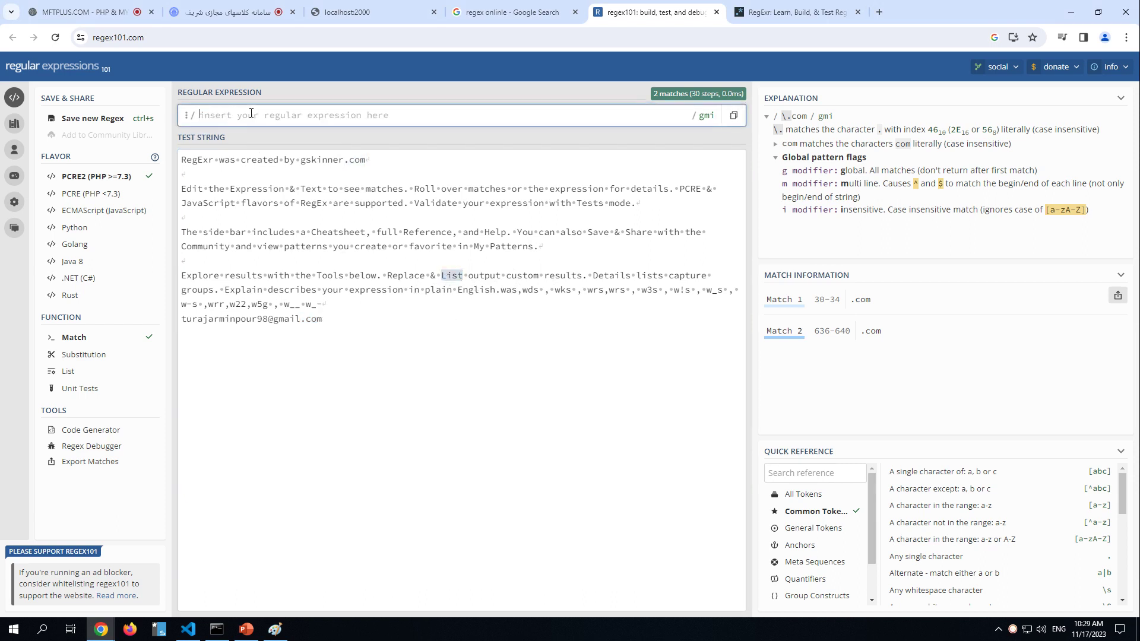
pyautogui.write('l')
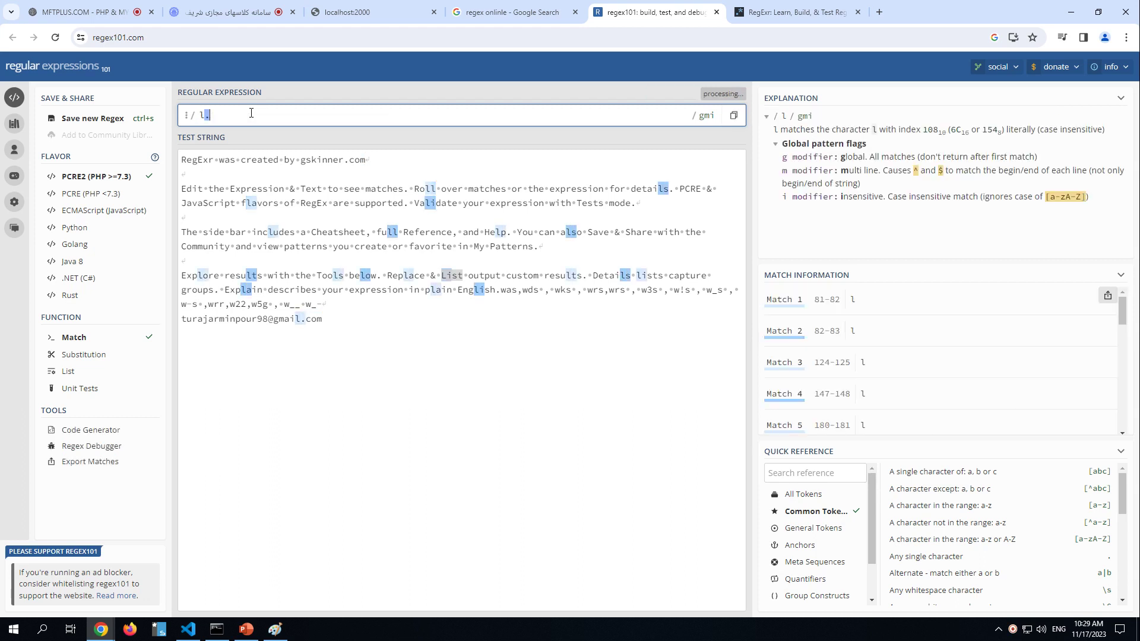
pyautogui.write('..t')
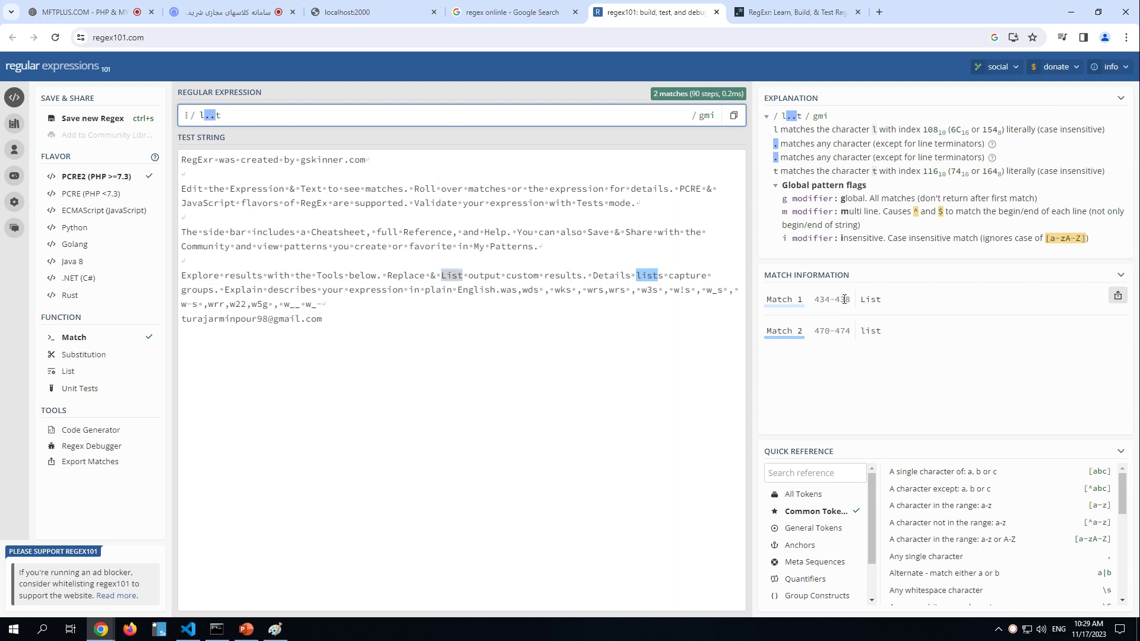
# Try a leading & and then \& on the l..t pattern, editing the & in the test text, then remove them
pyautogui.click(525, 320)
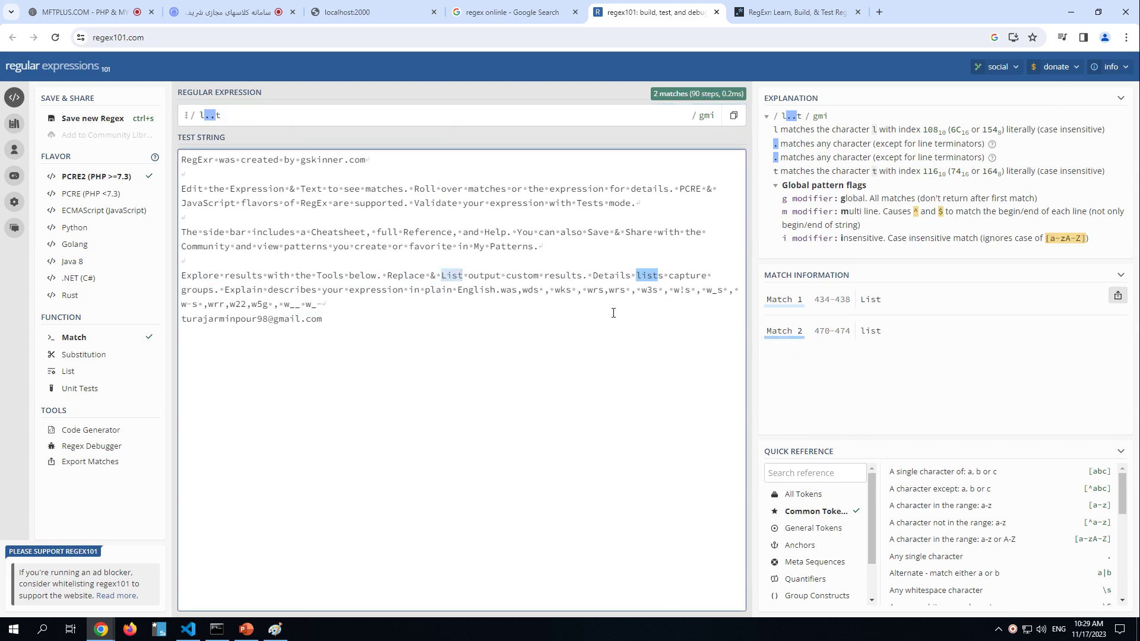
pyautogui.click(200, 115)
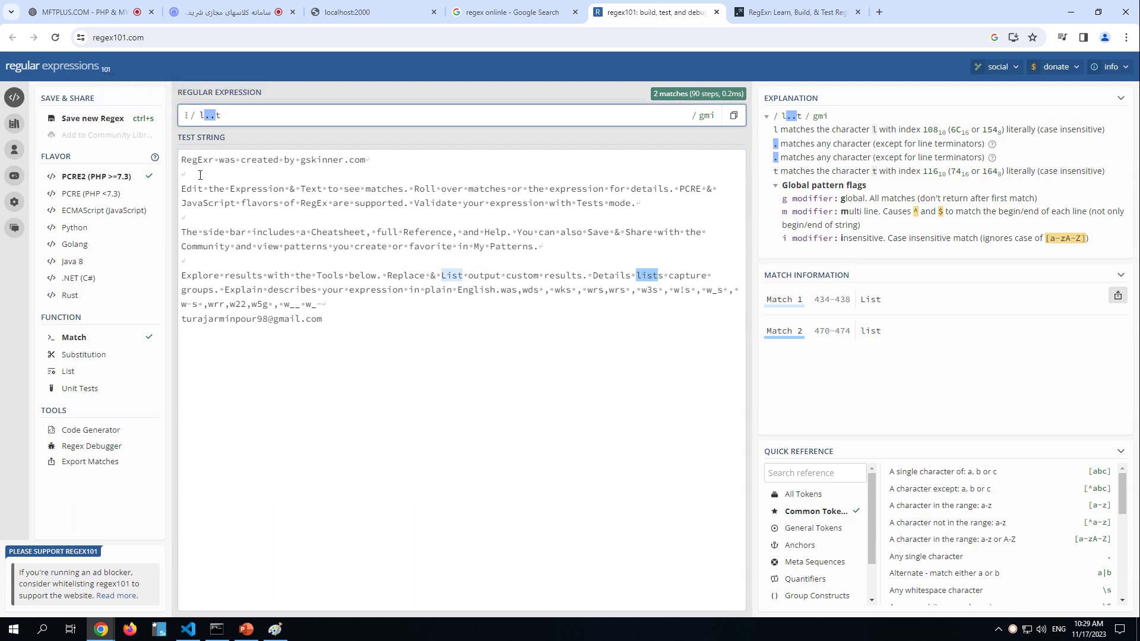
pyautogui.write('&')
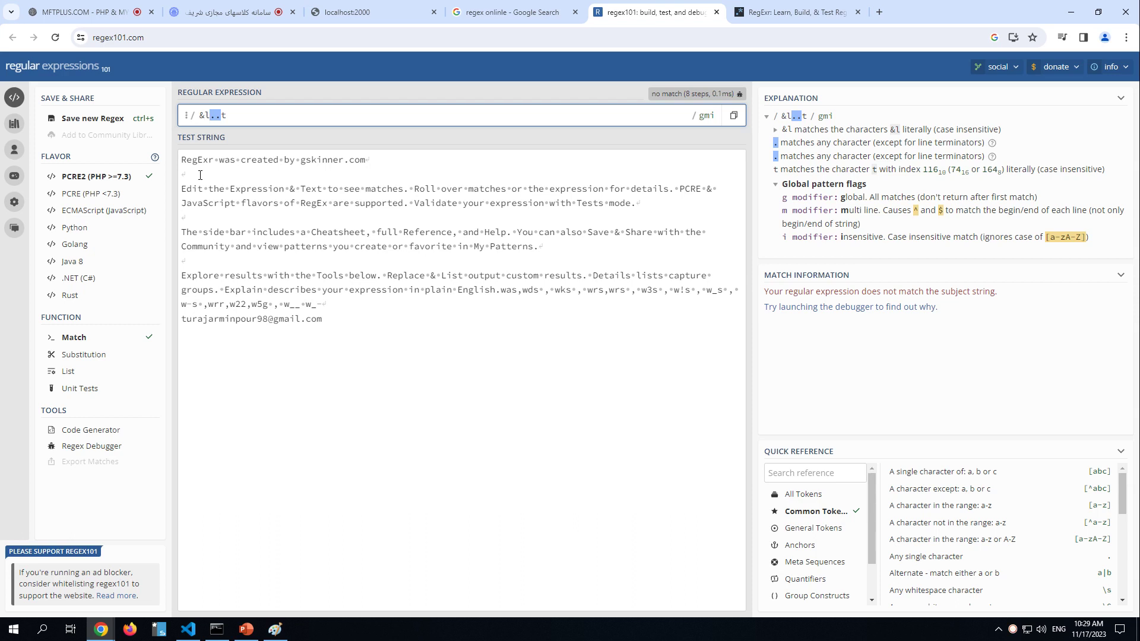
pyautogui.write('\\')
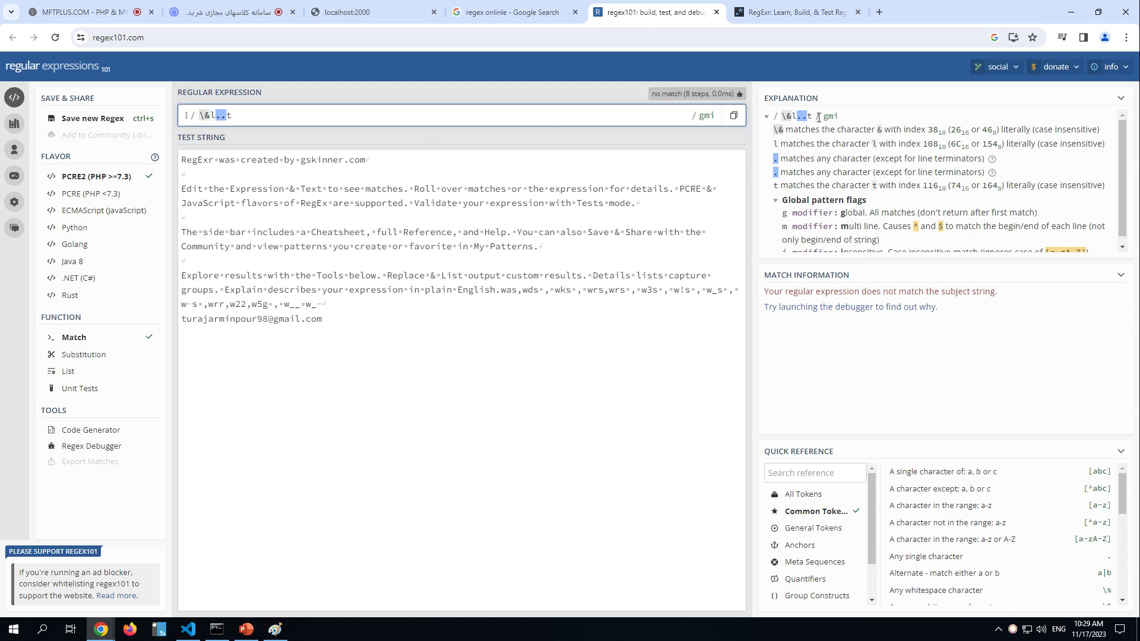
pyautogui.click(441, 276)
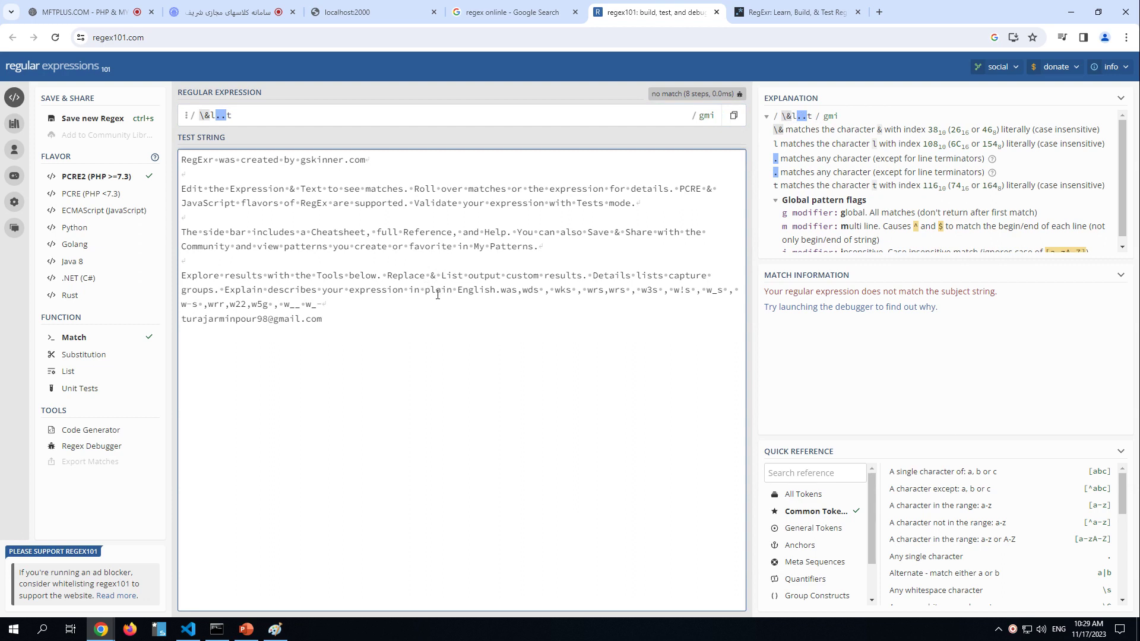
pyautogui.press('BackSpace')
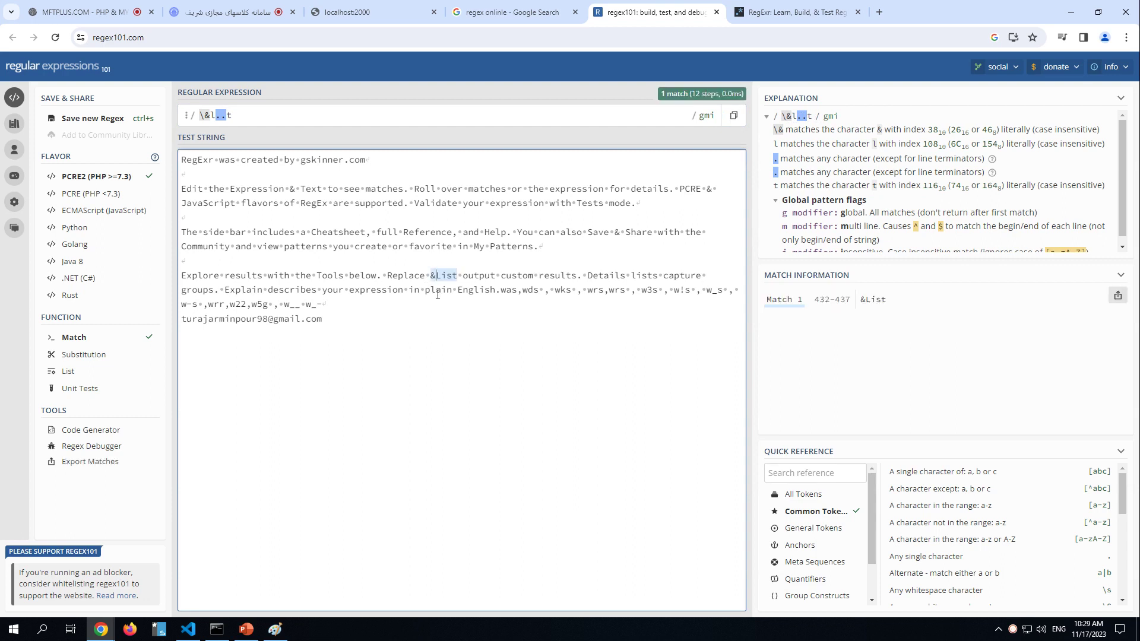
pyautogui.click(209, 115)
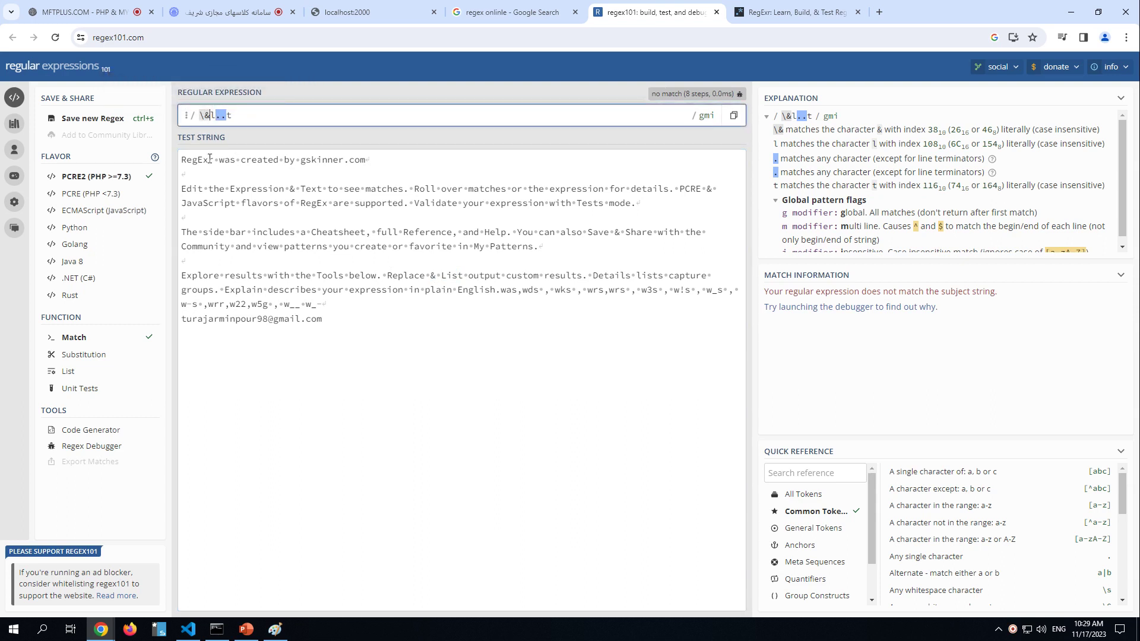
pyautogui.press('BackSpace')
pyautogui.press('BackSpace')
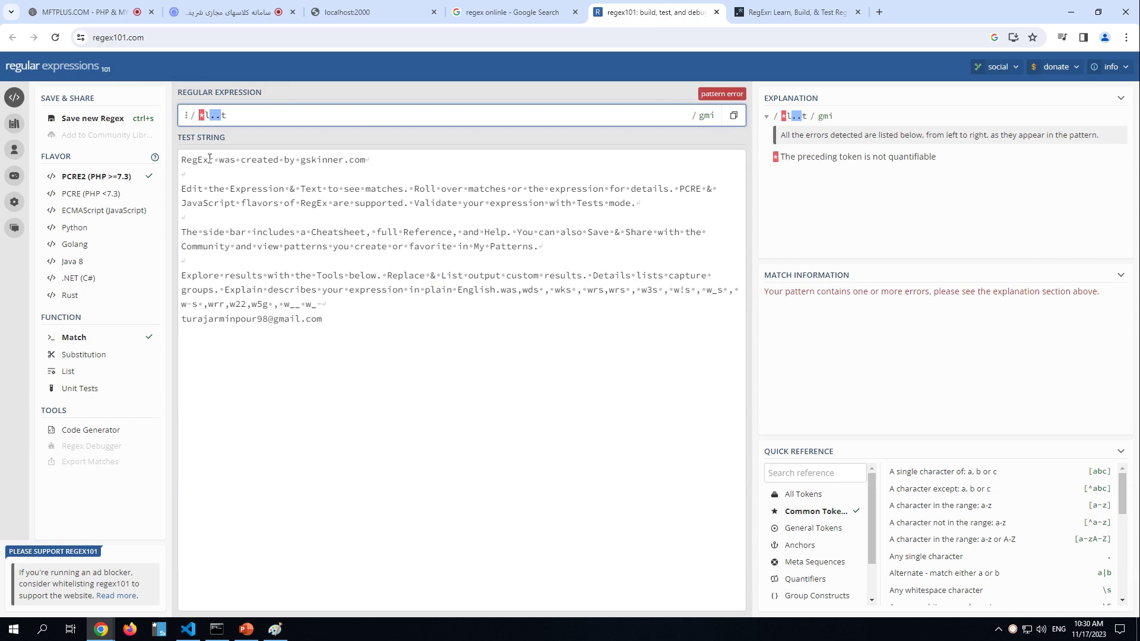
# Escape the star as \*l..t and turn '& List' into '&*List' so it matches once
pyautogui.write('/')
pyautogui.write('\\')
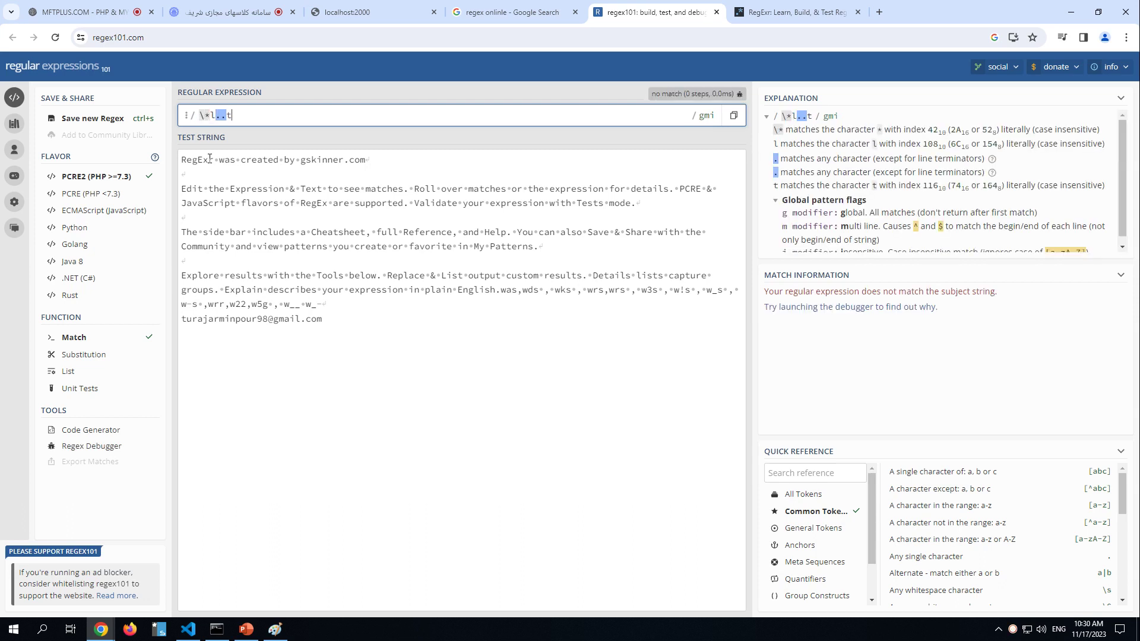
pyautogui.click(437, 338)
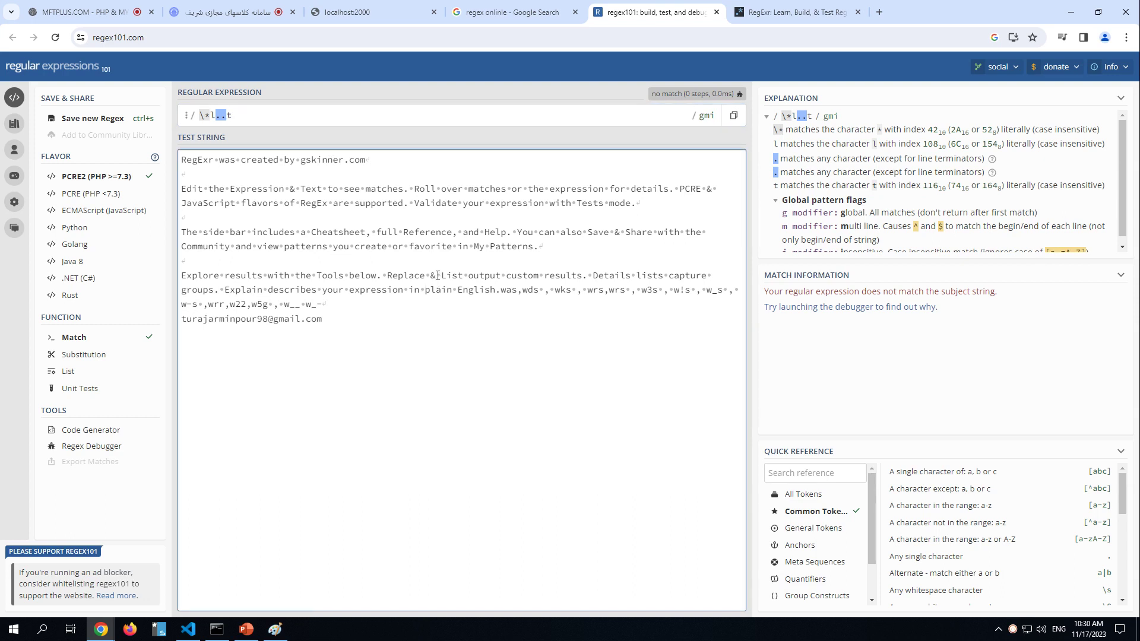
pyautogui.click(438, 276)
pyautogui.press('BackSpace')
pyautogui.write('*')
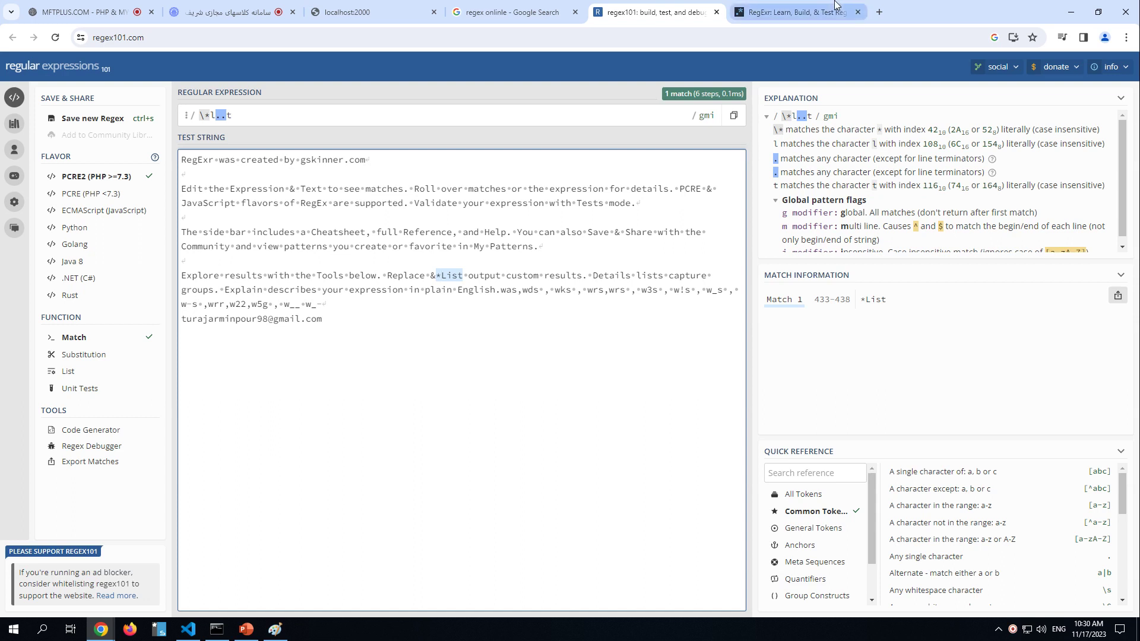
pyautogui.click(229, 117)
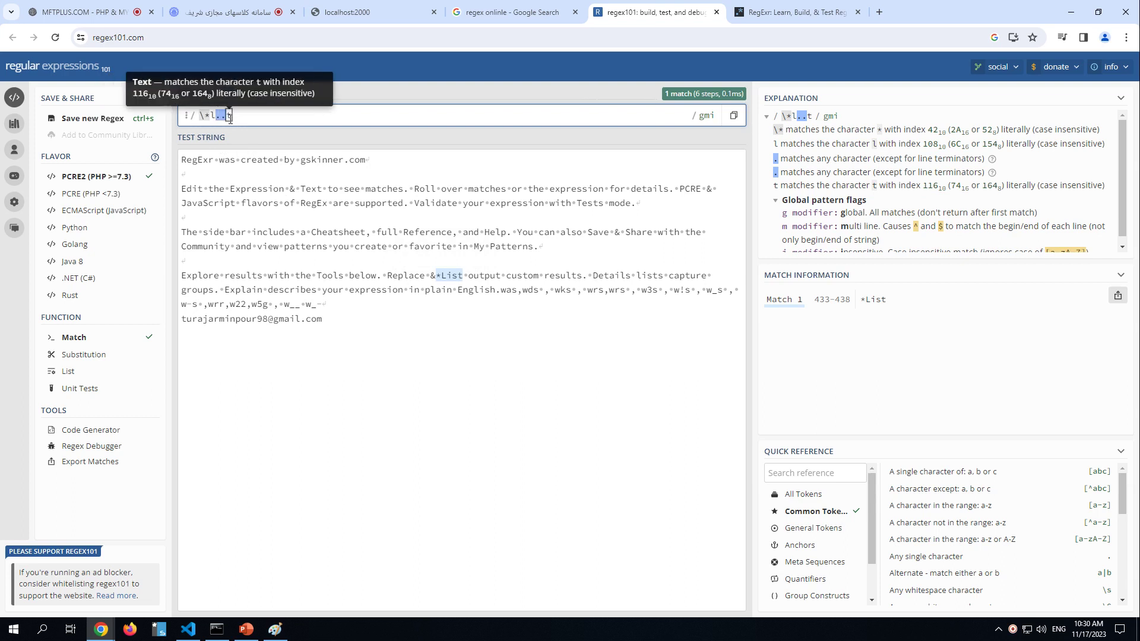
# Add test lines *lttt, *lkkt, *lbbt and *loot below the e-mail address
pyautogui.click(354, 325)
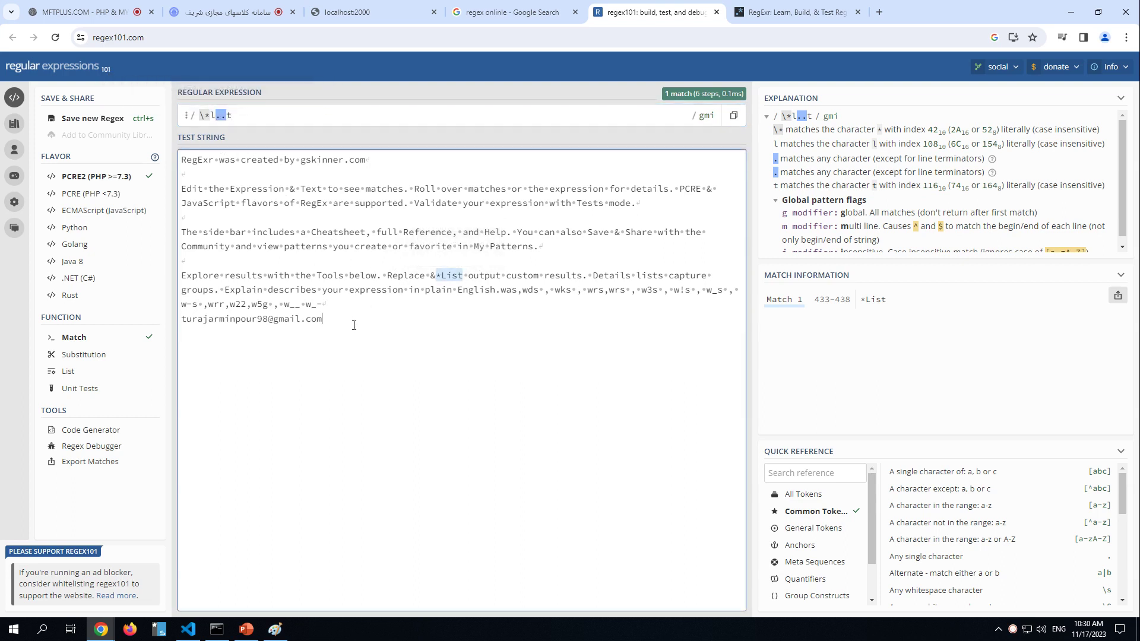
pyautogui.press('Return')
pyautogui.write('*')
pyautogui.write('lttt')
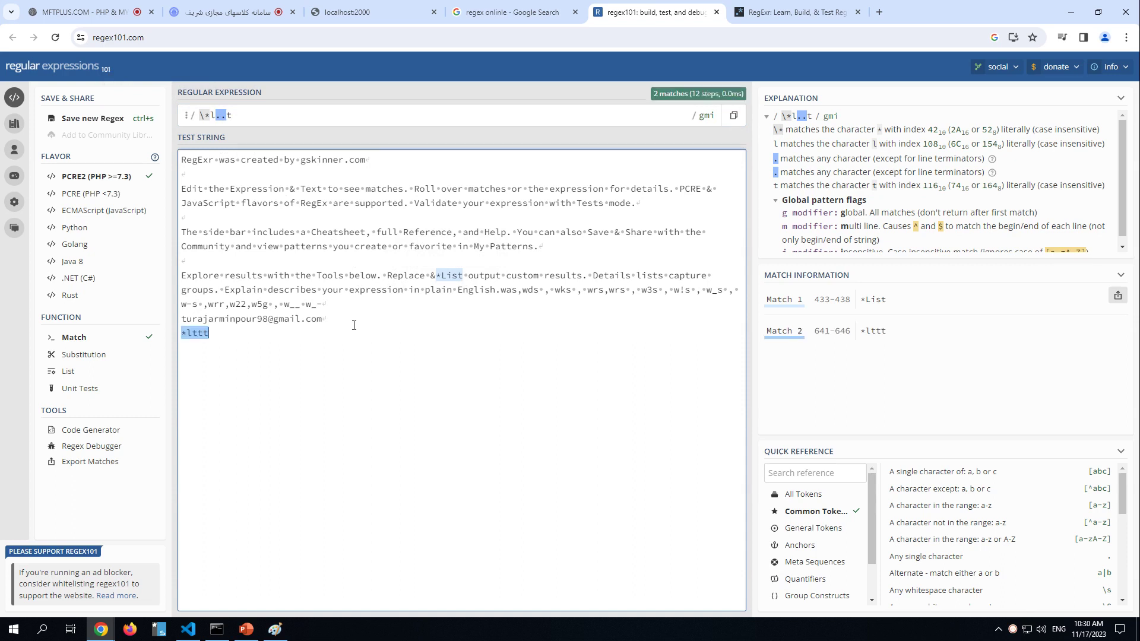
pyautogui.press('Return')
pyautogui.write('*')
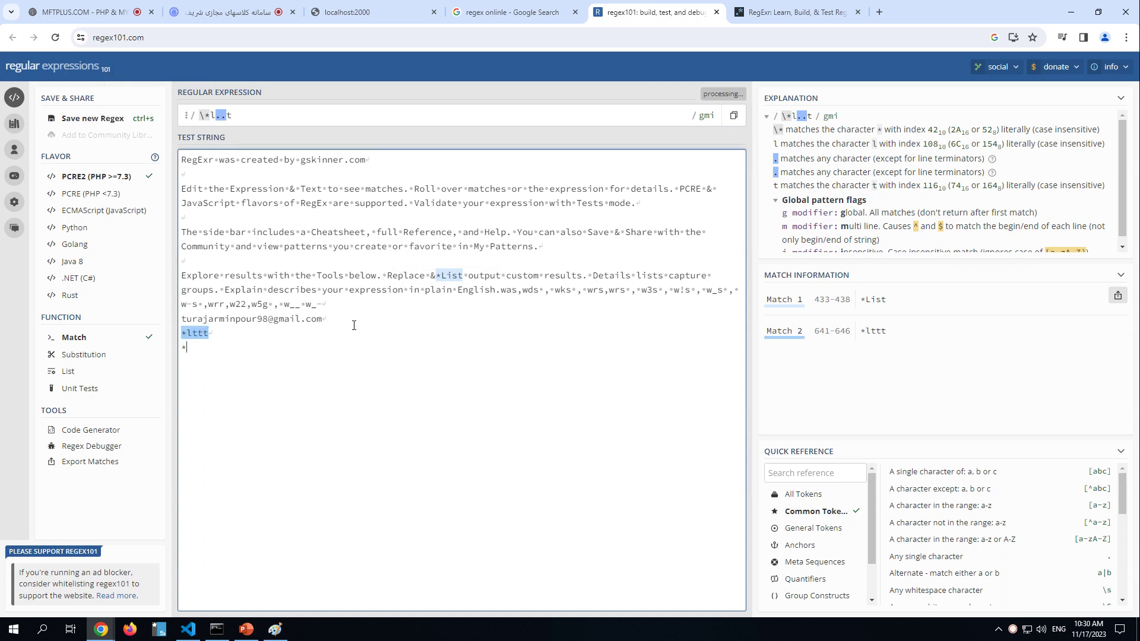
pyautogui.write('lkk')
pyautogui.write('t')
pyautogui.press('Return')
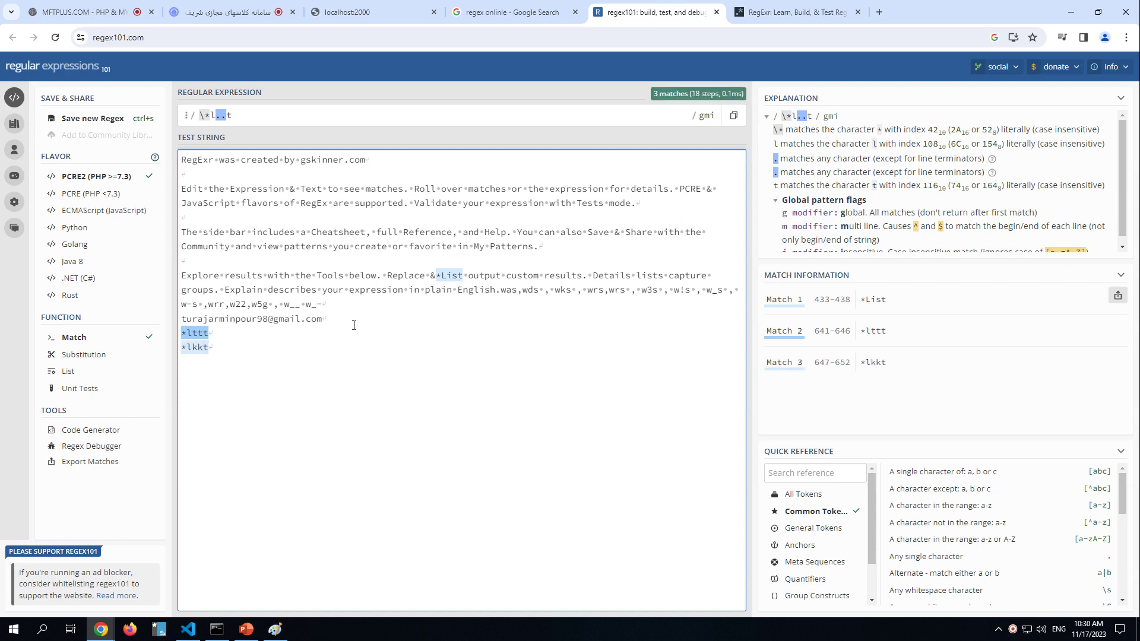
pyautogui.write('*lb')
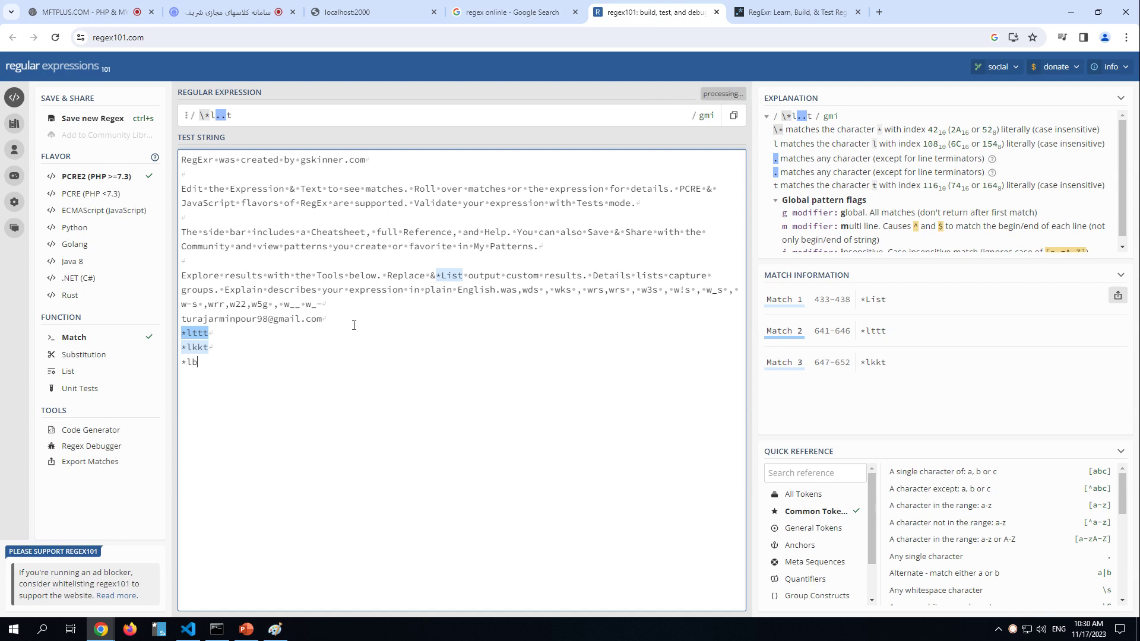
pyautogui.write('bt')
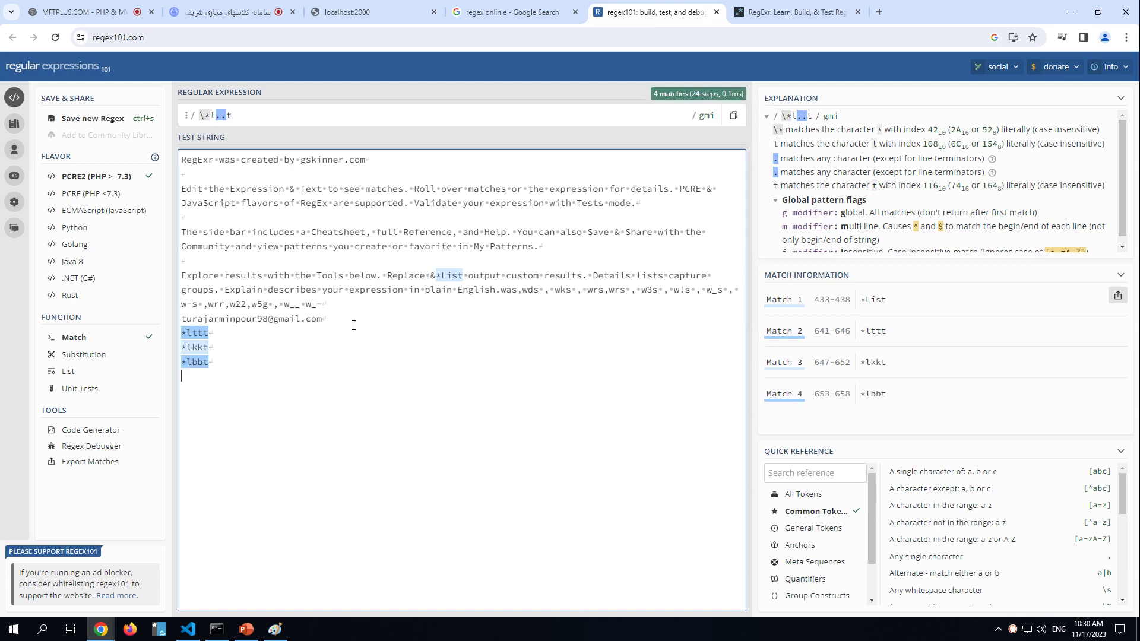
pyautogui.press('Return')
pyautogui.write('*lo')
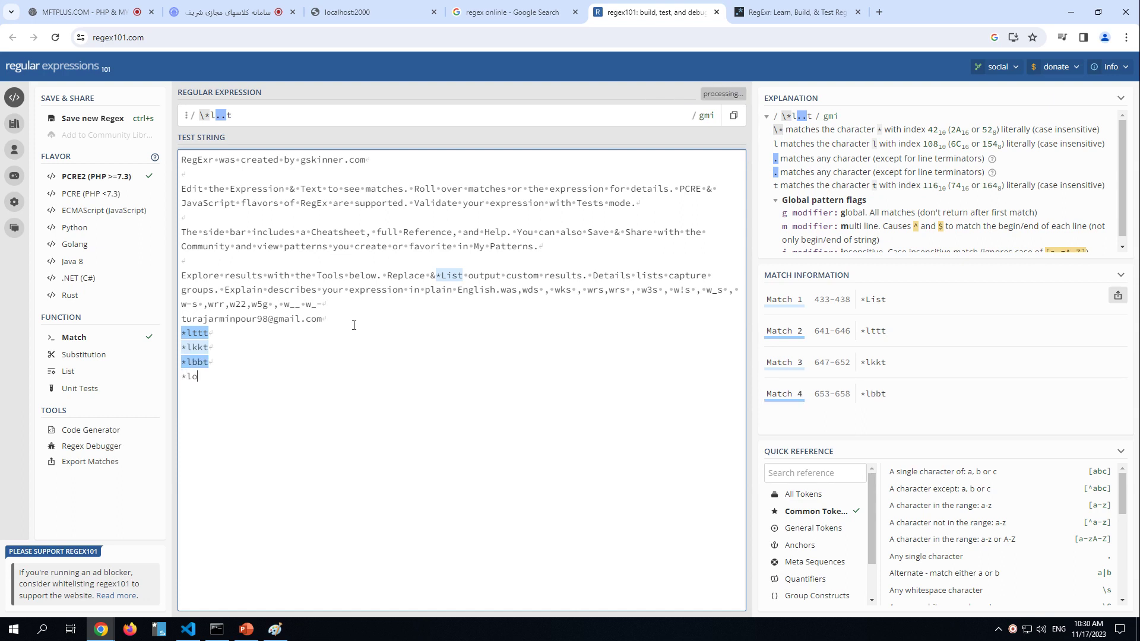
pyautogui.write('ot')
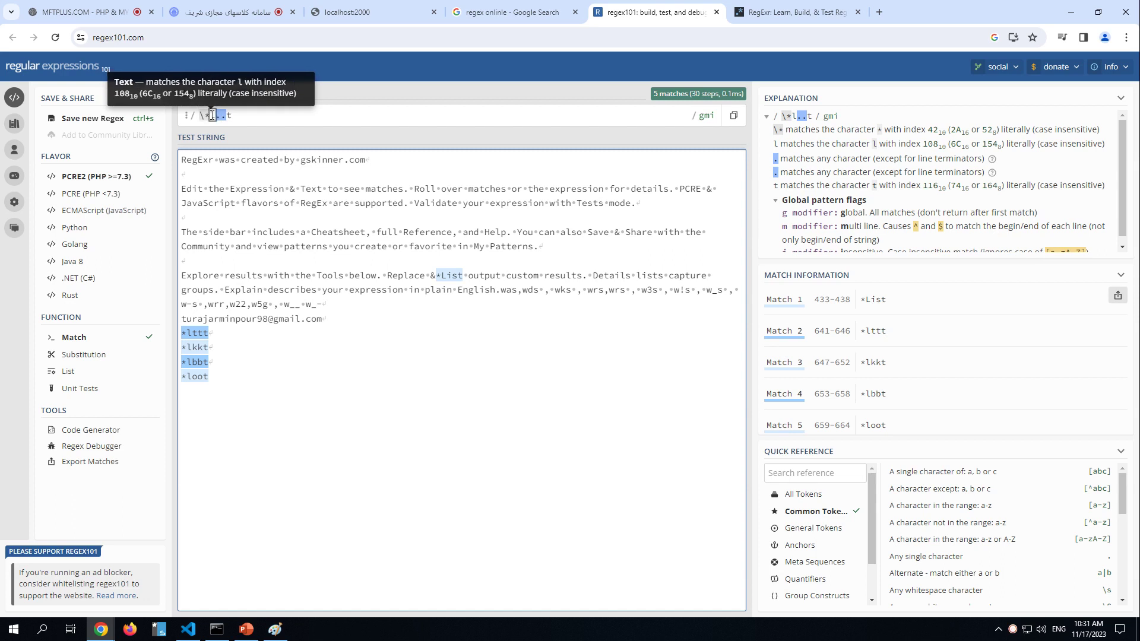
pyautogui.moveTo(223, 115)
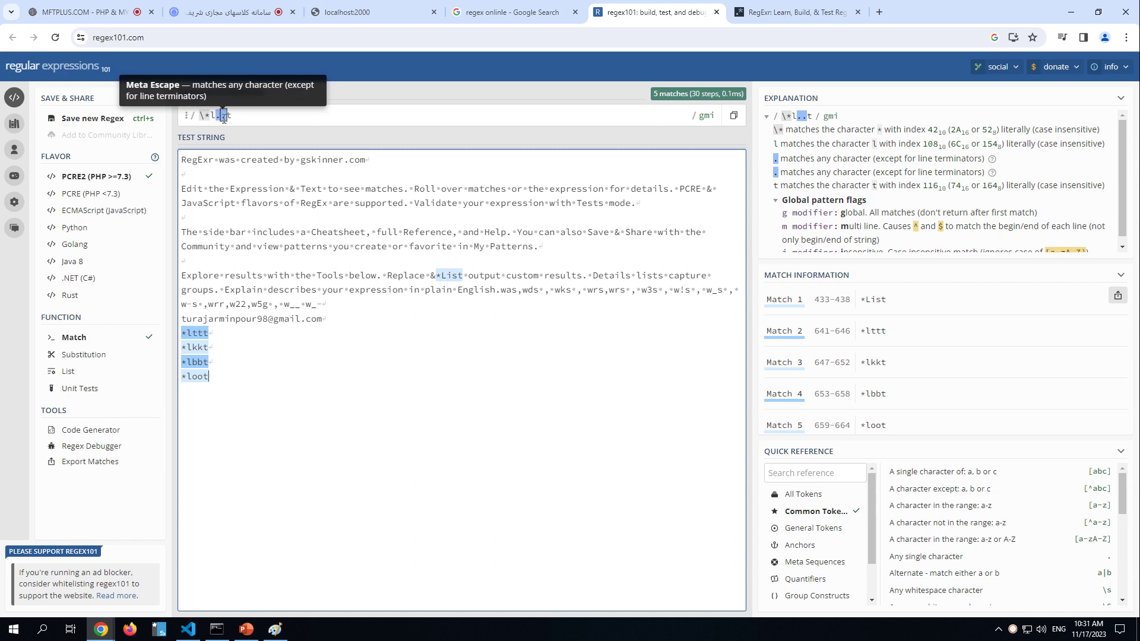
# Append a *l__t line to the test text so \*l..t finds 6 matches
pyautogui.click(230, 116)
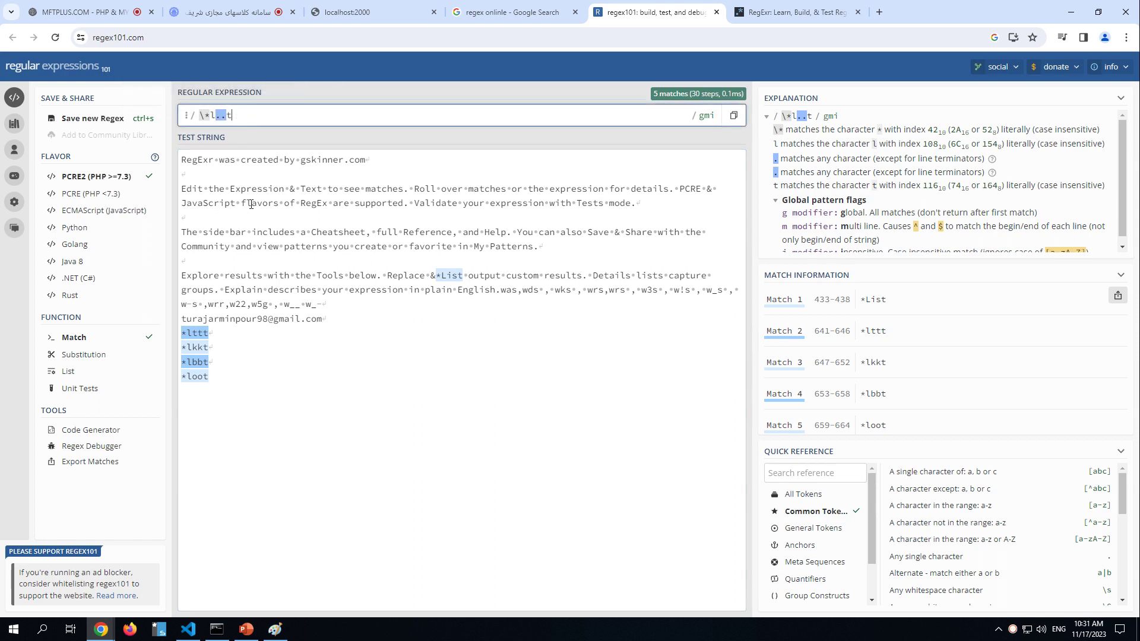
pyautogui.click(229, 377)
pyautogui.press('Return')
pyautogui.write('*l')
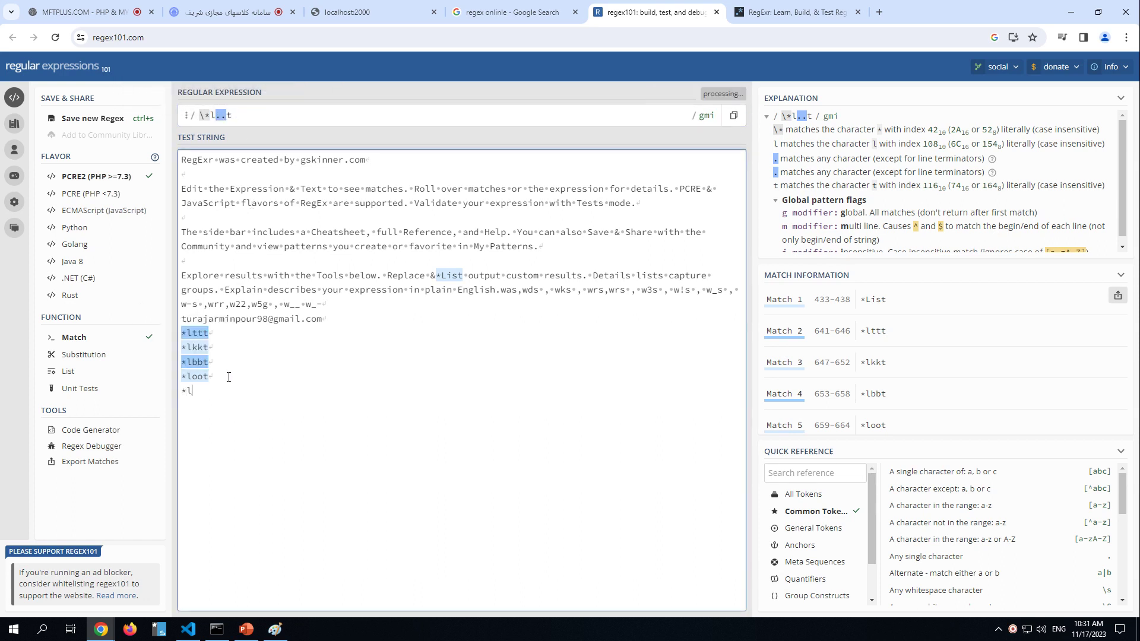
pyautogui.write('__t')
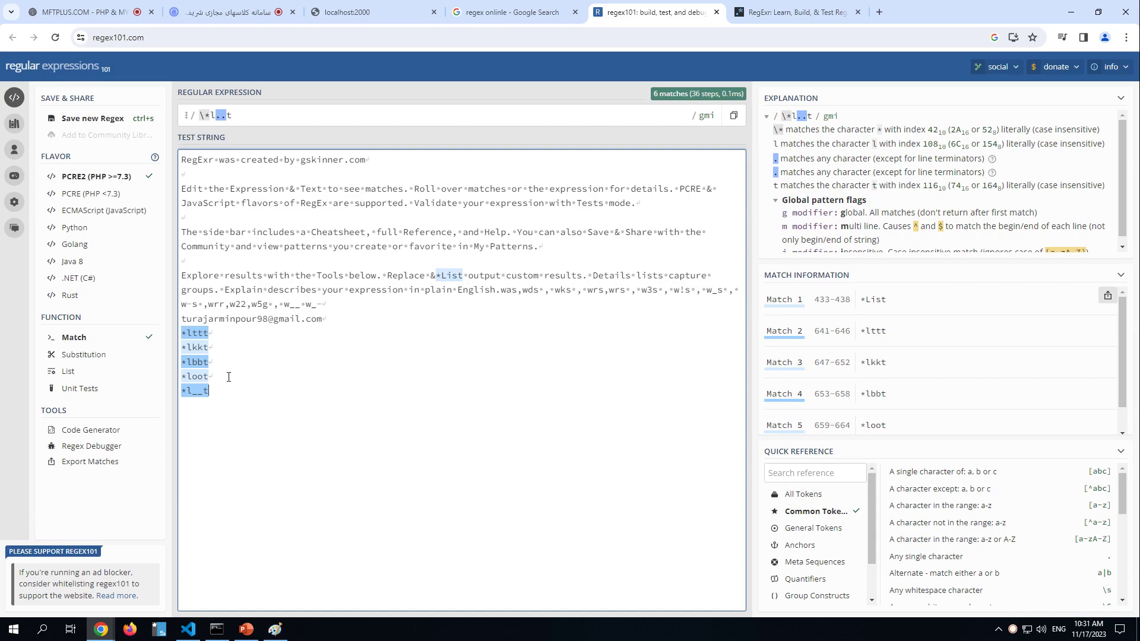
# Advance the PowerPoint presentation to slide 320, then return to regex101
pyautogui.hotkey('alt', 'Tab')
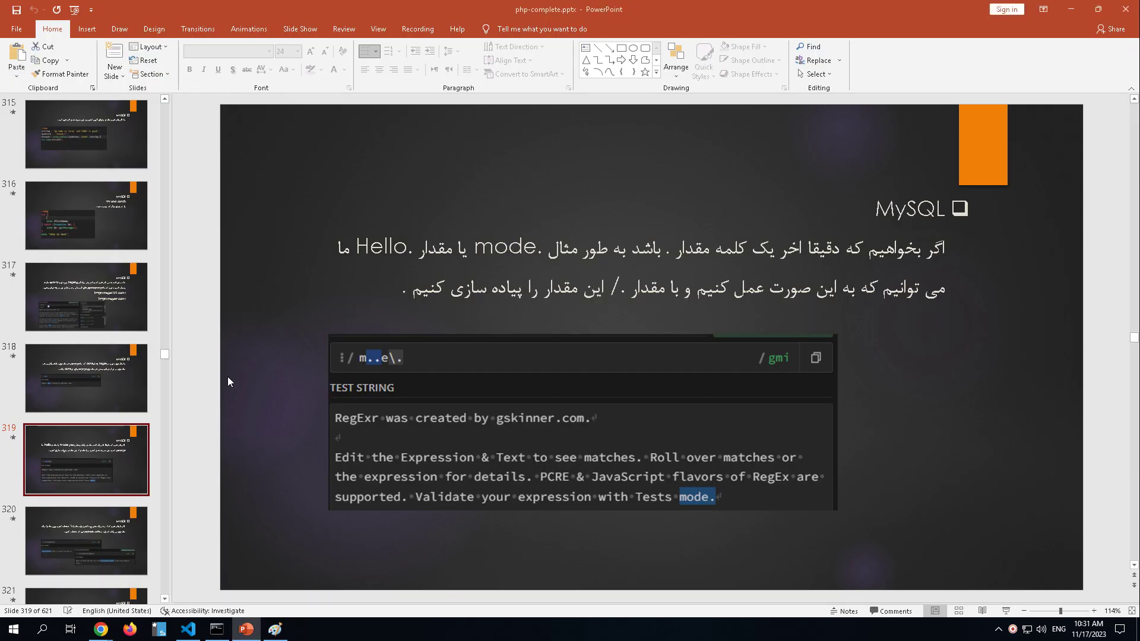
pyautogui.press('Down')
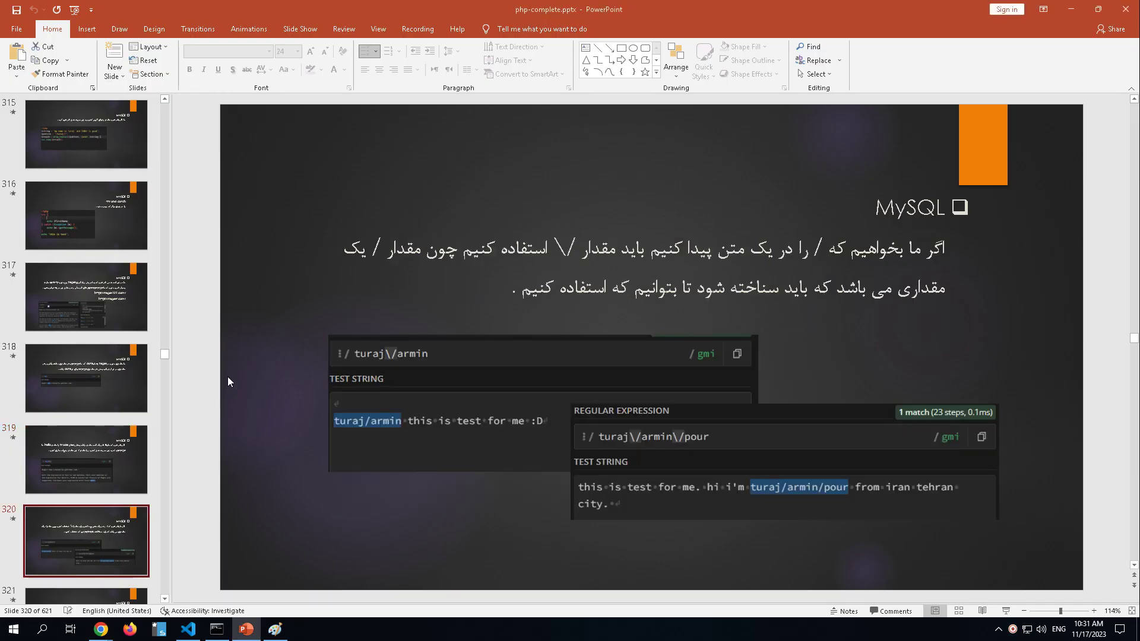
pyautogui.hotkey('alt', 'Tab')
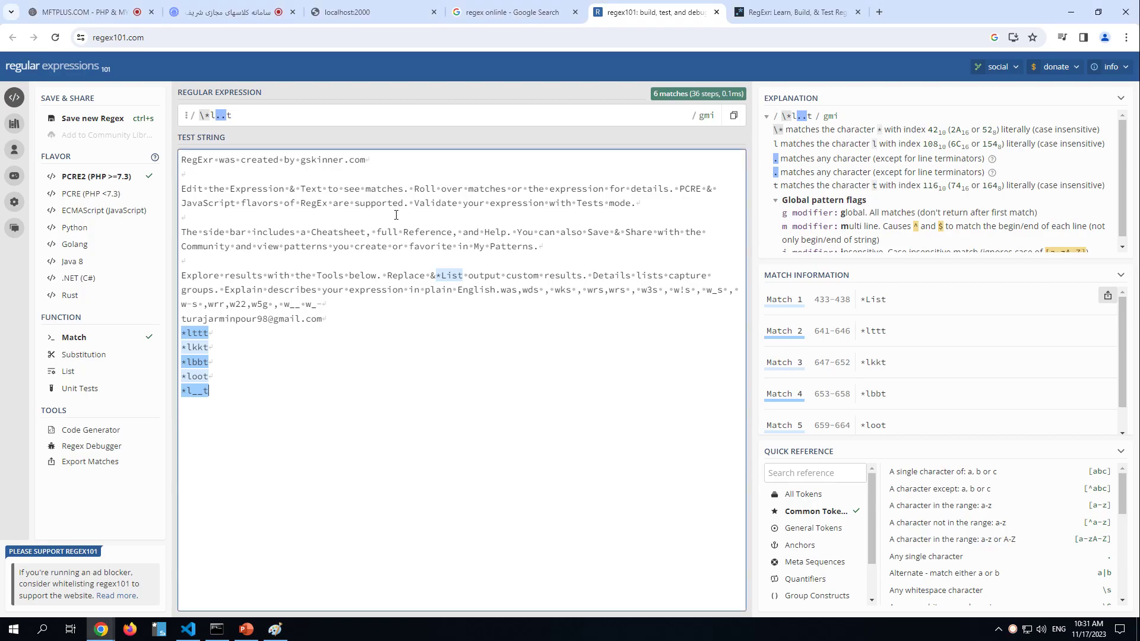
# Replace the \*l..t pattern with turaj copied from the test text
pyautogui.tripleClick(260, 118)
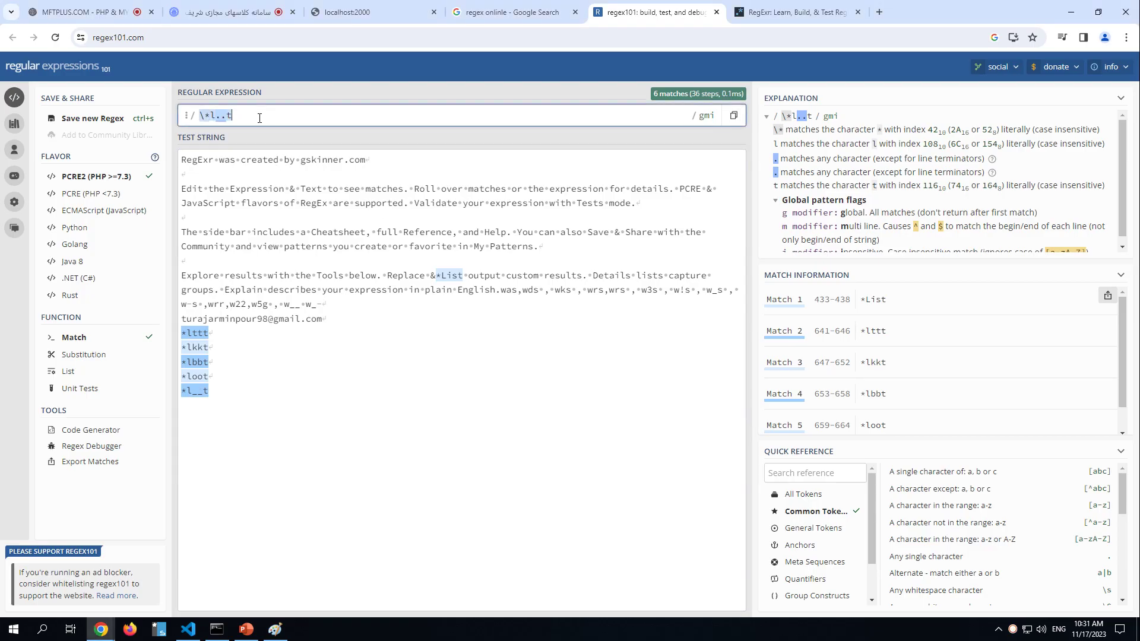
pyautogui.press('BackSpace')
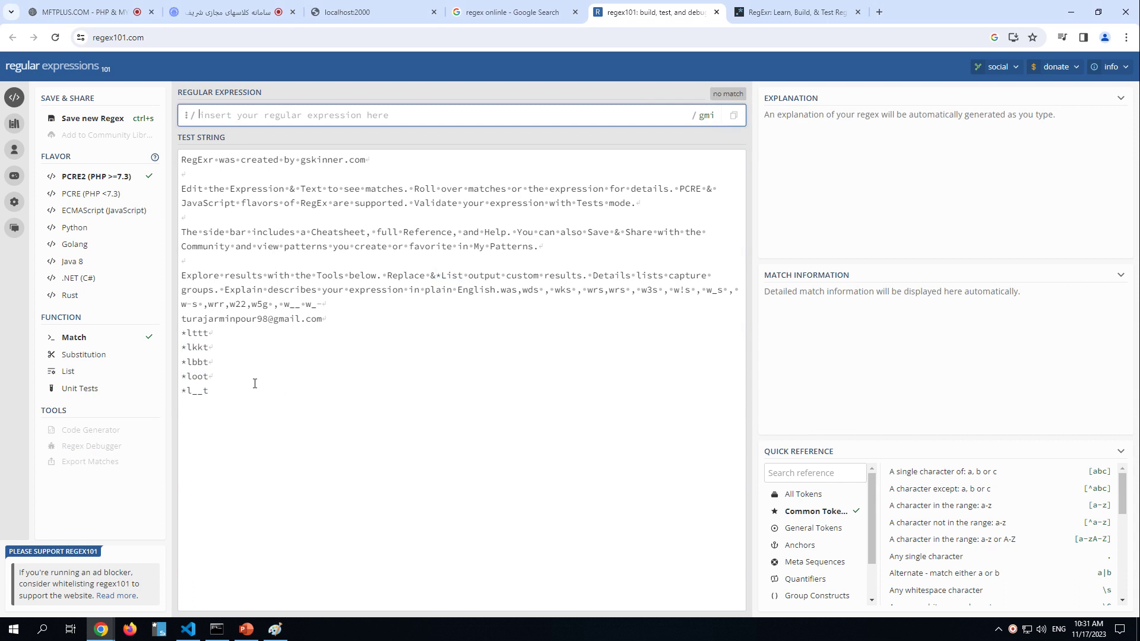
pyautogui.moveTo(208, 319); pyautogui.dragTo(162, 320)
pyautogui.hotkey('ctrl', 'c')
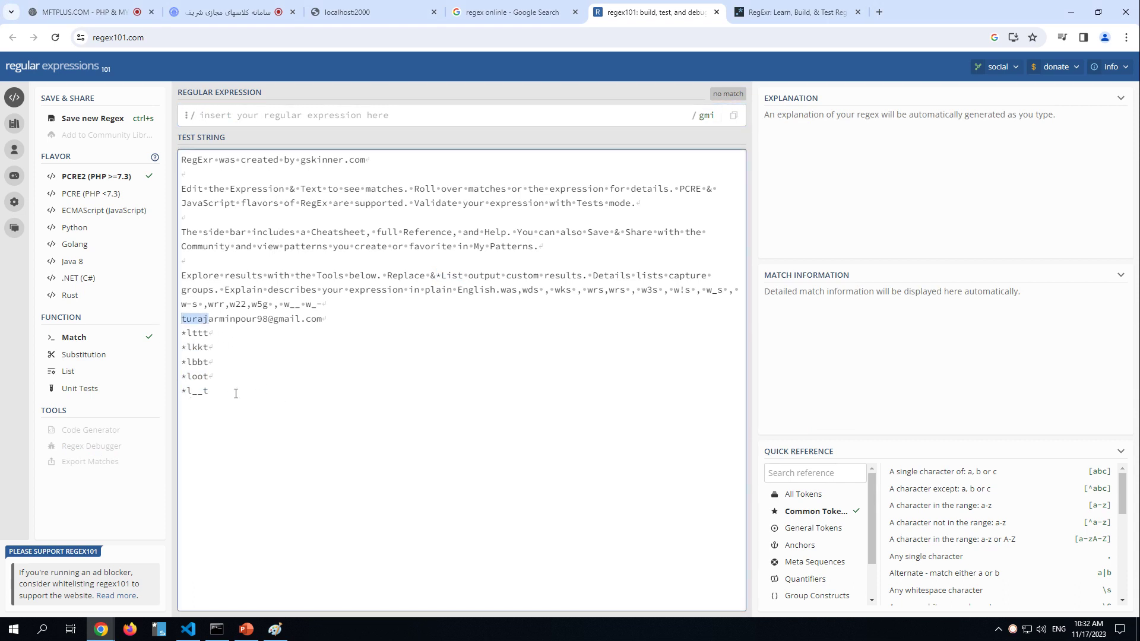
pyautogui.click(237, 115)
pyautogui.hotkey('ctrl', 'v')
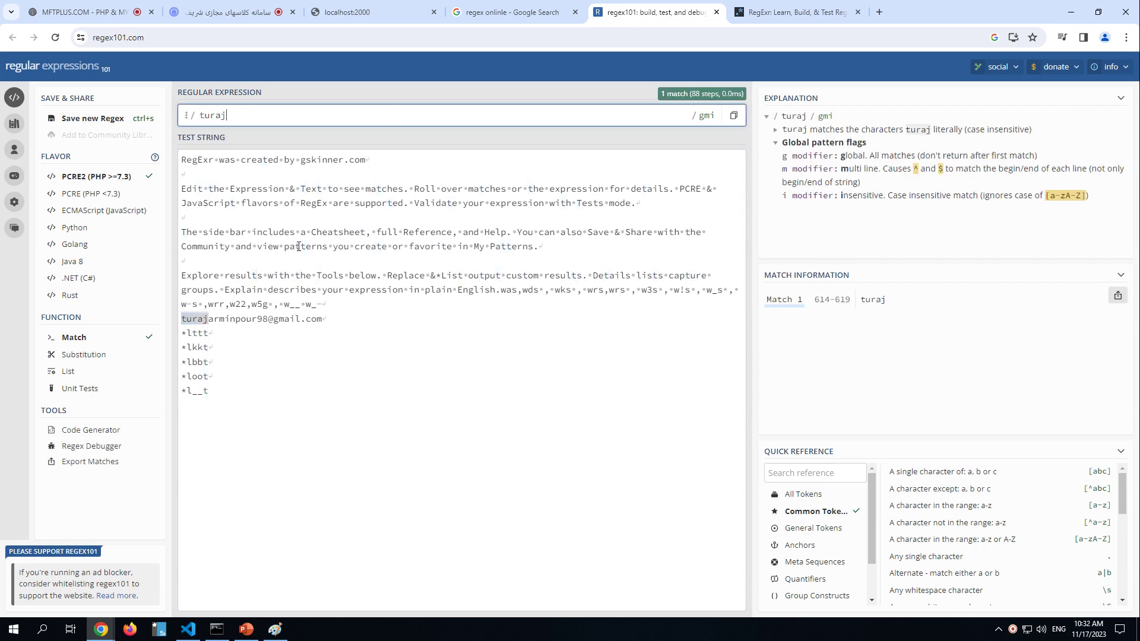
# Add a slash after turaj in both the test text and the pattern, triggering the delimiter error
pyautogui.click(183, 318)
pyautogui.click(209, 318)
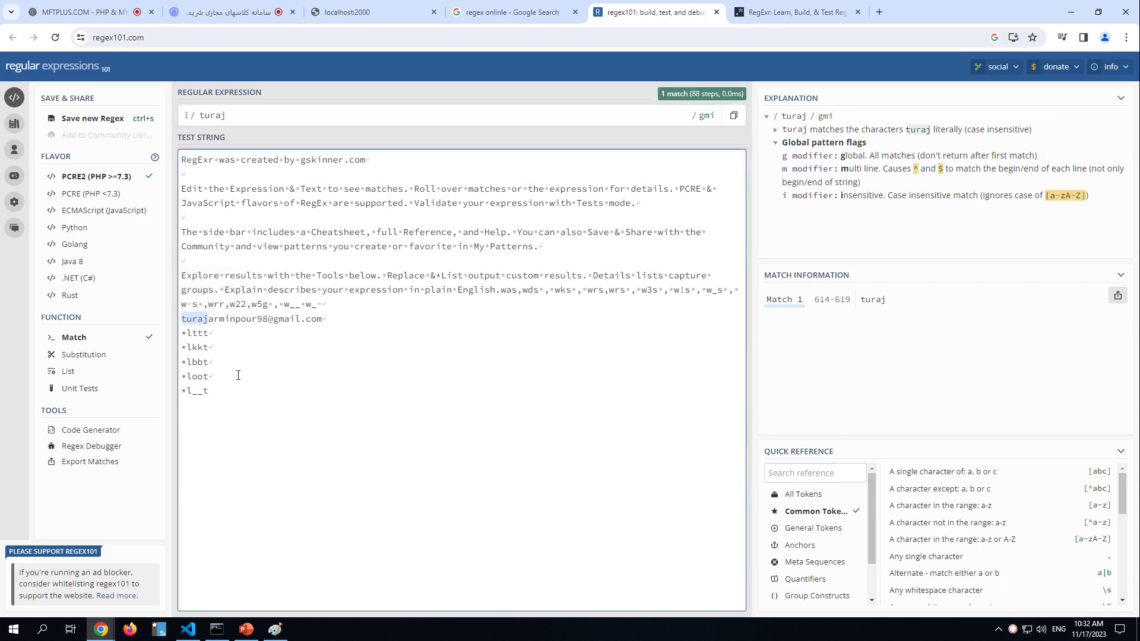
pyautogui.write('/')
pyautogui.click(253, 117)
pyautogui.write('/')
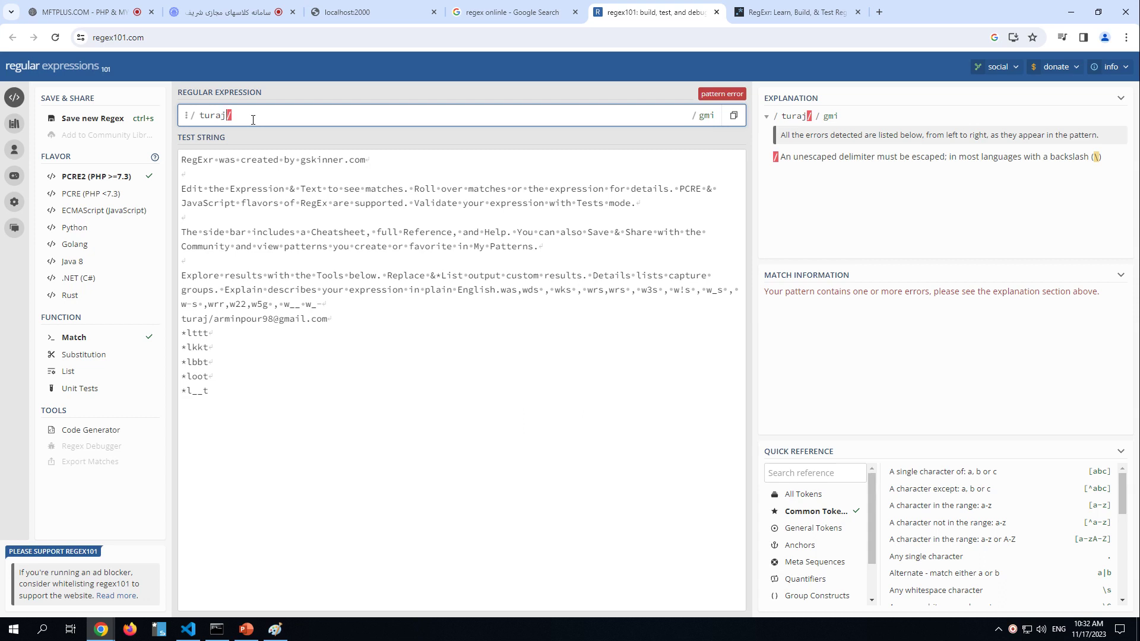
# Escape the slash and add an escaped asterisk, making the pattern \*turaj\/
pyautogui.press('Left')
pyautogui.write('\\')
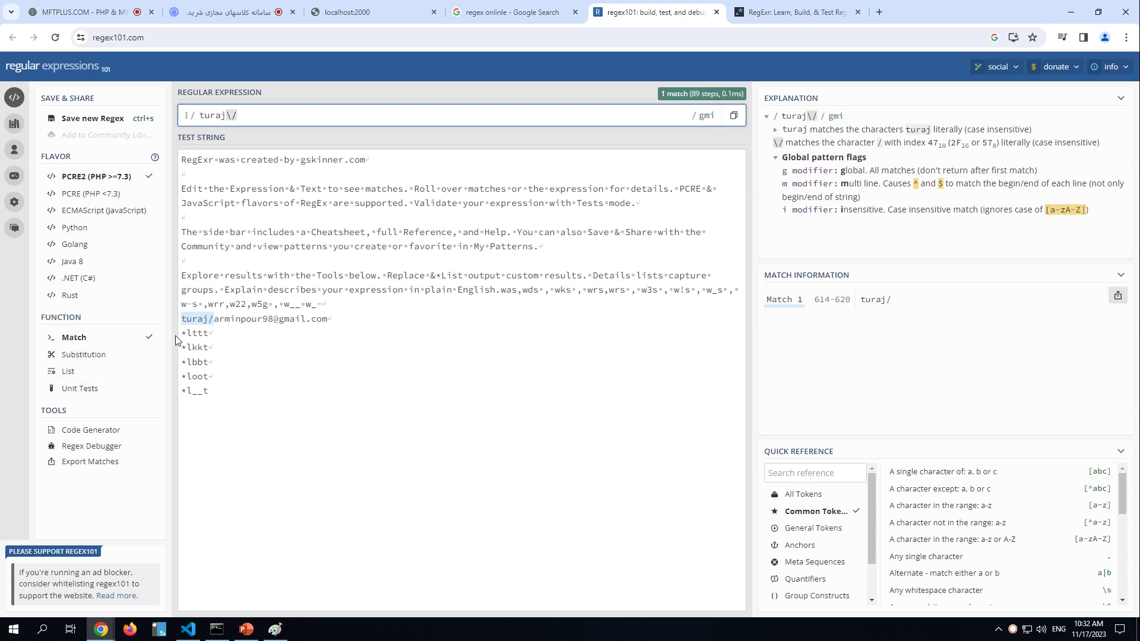
pyautogui.click(181, 320)
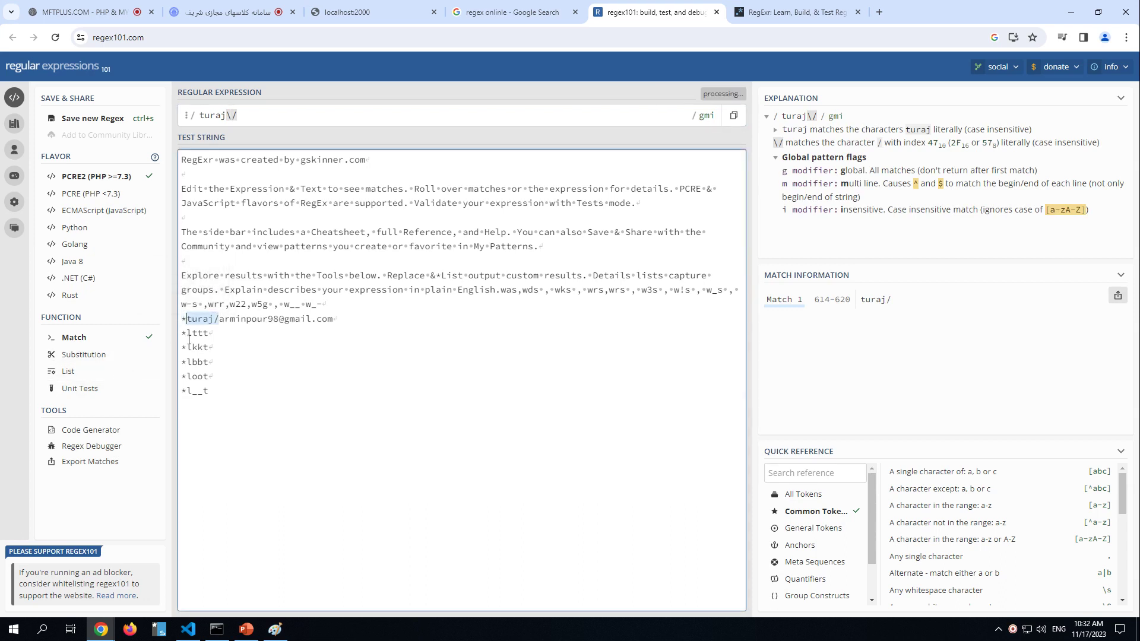
pyautogui.click(200, 114)
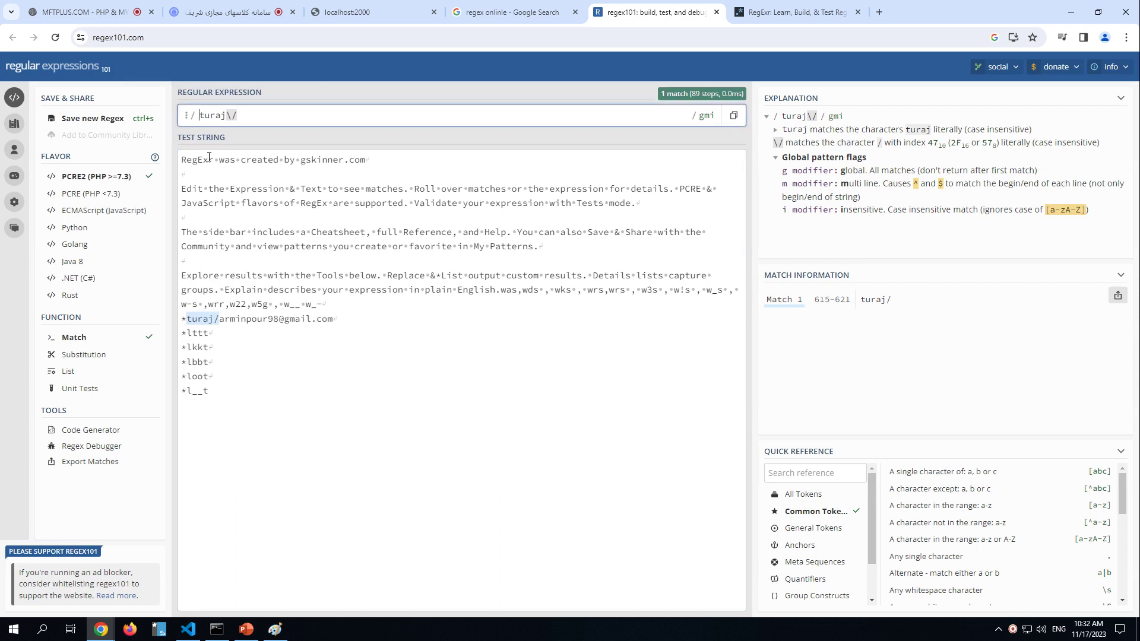
pyautogui.write('*')
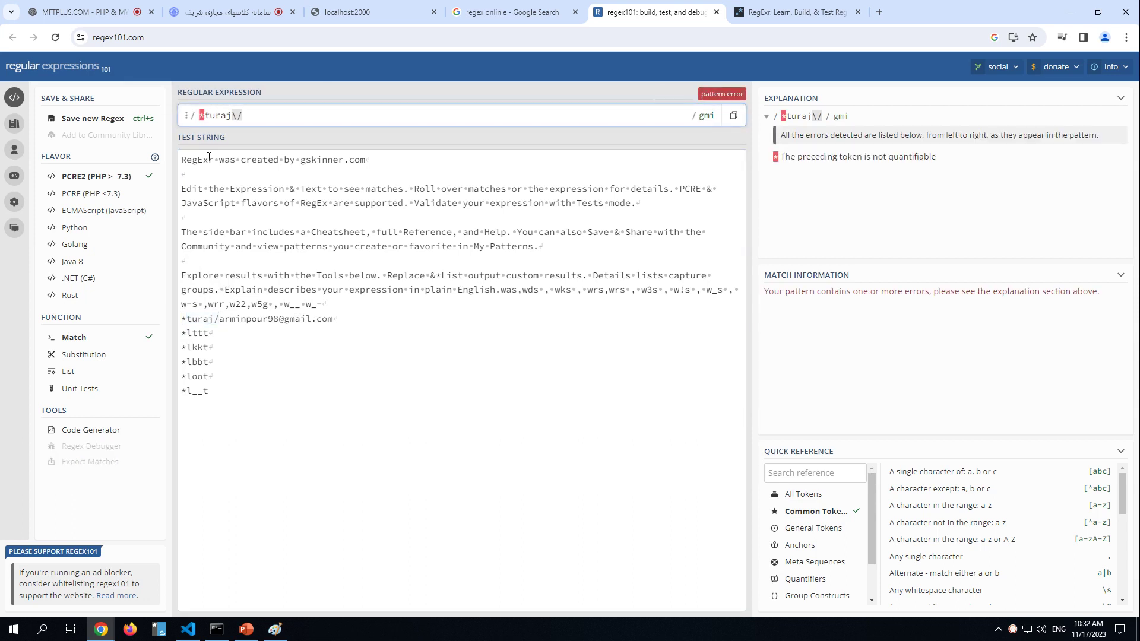
pyautogui.press('Left')
pyautogui.write('\\')
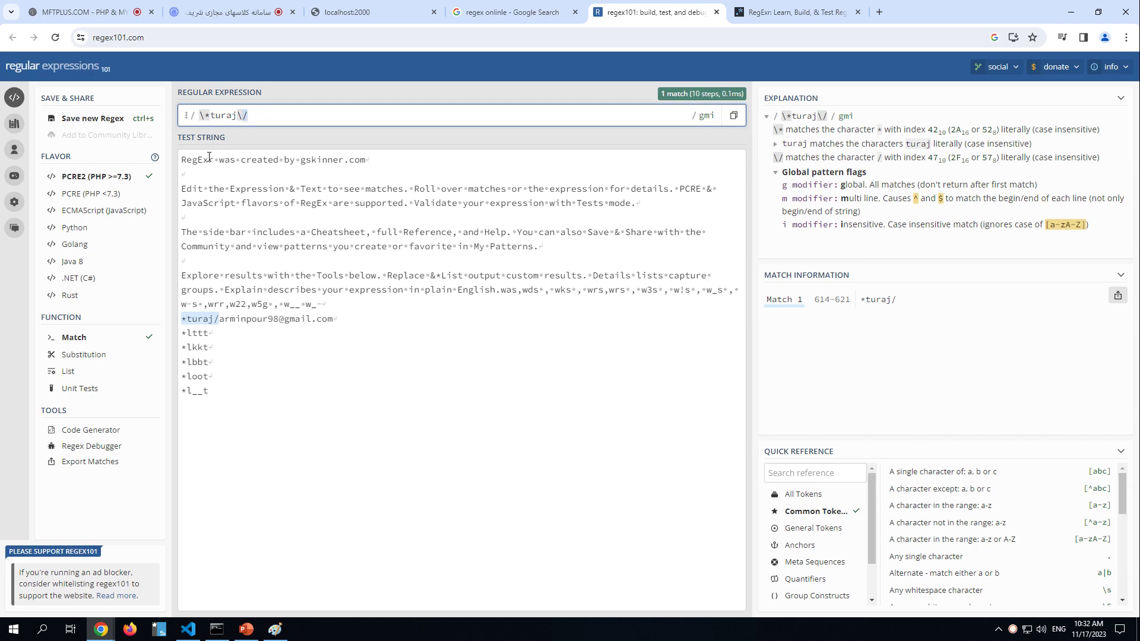
# Remove and restore the slash's backslash to show the error, then select \*turaj\/
pyautogui.press('BackSpace')
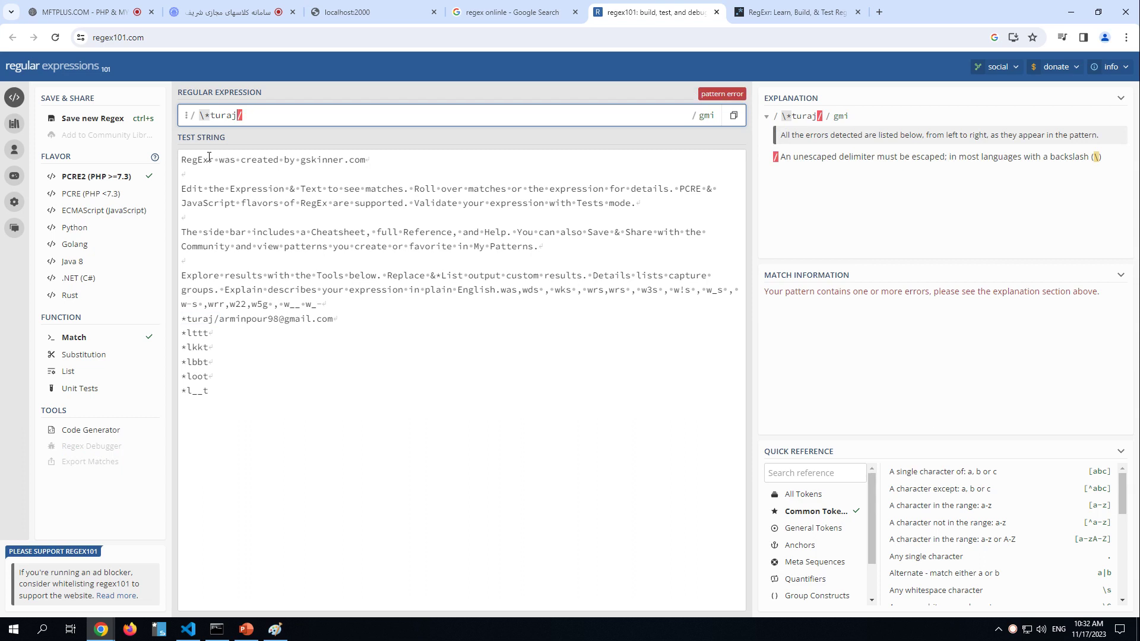
pyautogui.write('\\')
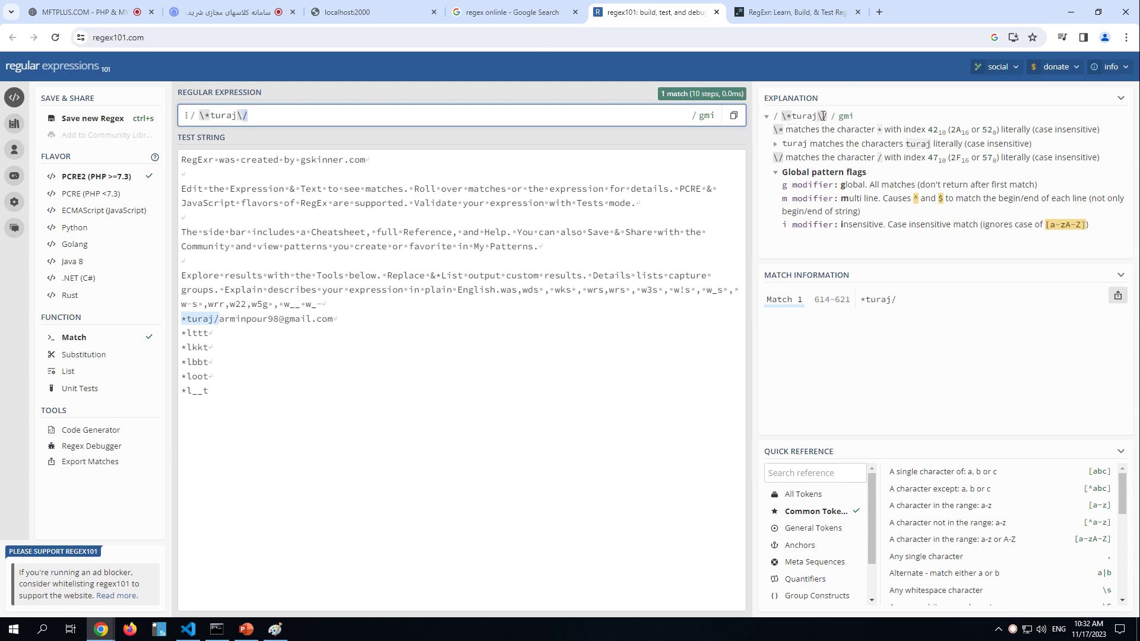
pyautogui.tripleClick(268, 108)
pyautogui.hotkey('ctrl', 'c')
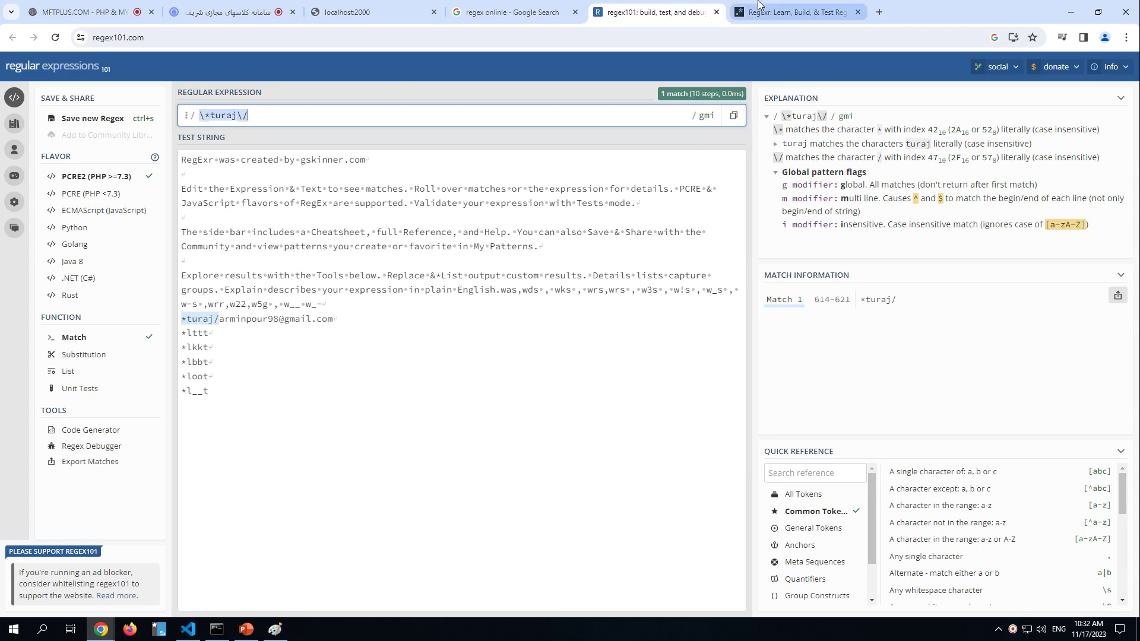
# Paste \*turaj\/ into RegExr's Expression field, review its Explain panel, and return to regex101
pyautogui.click(795, 12)
pyautogui.hotkey('ctrl', 'v')
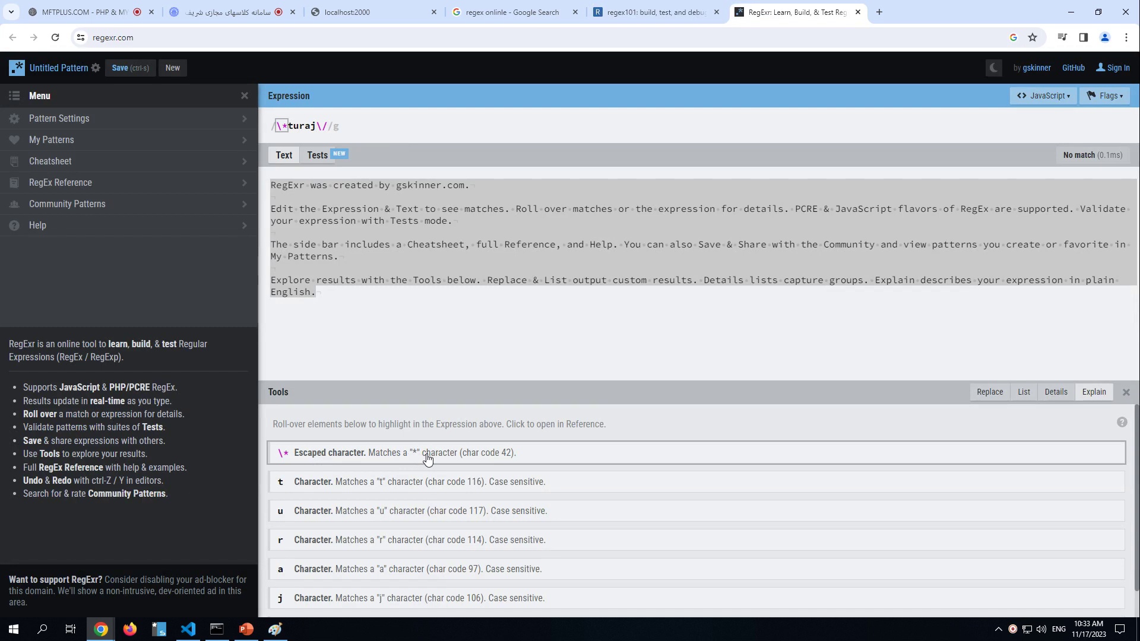
pyautogui.scroll(-1, 433, 455)
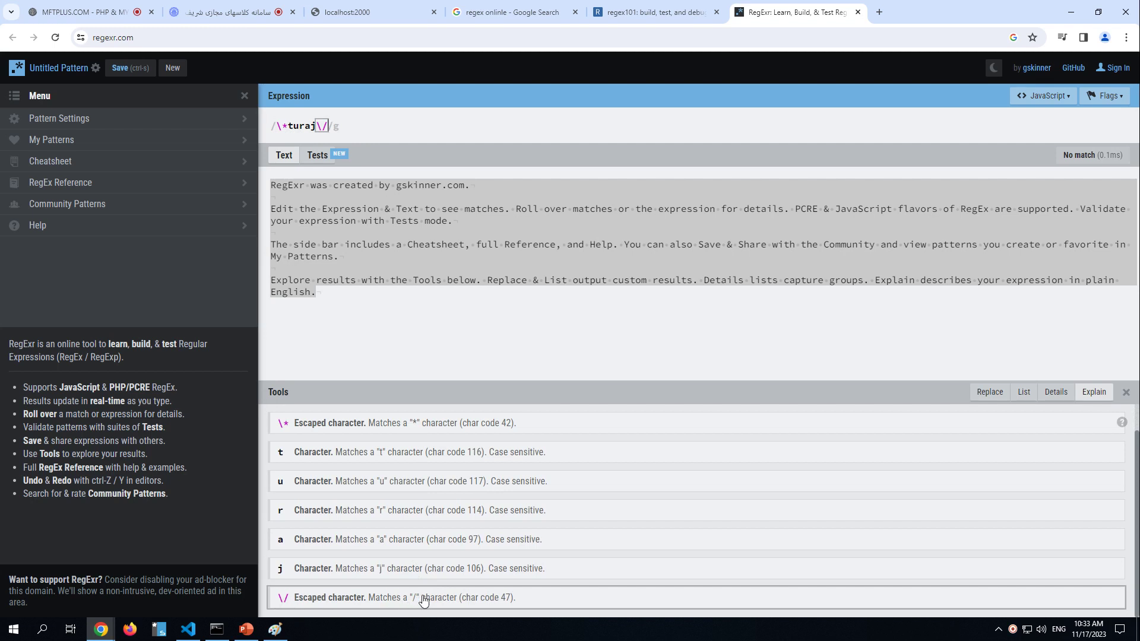
pyautogui.scroll(1, 350, 428)
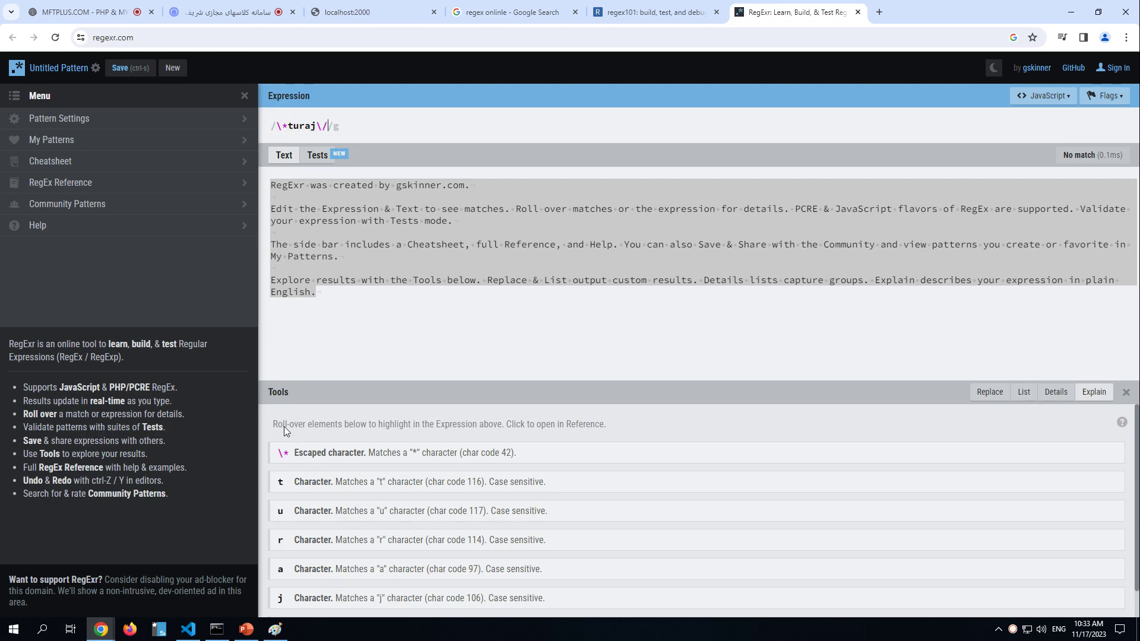
pyautogui.click(646, 9)
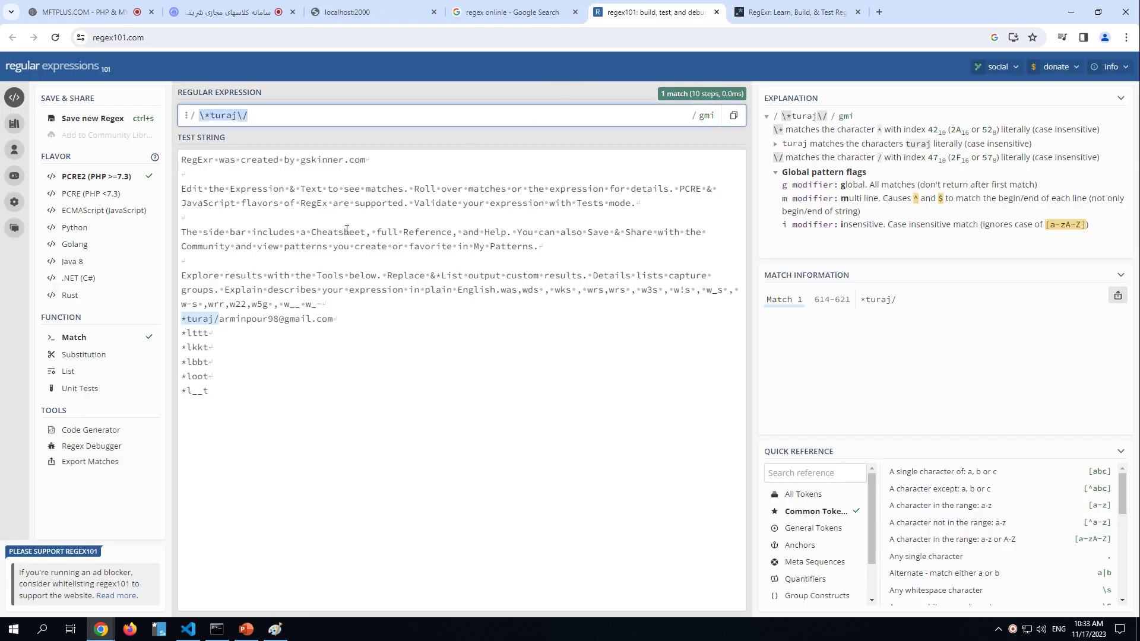
# Show PowerPoint slide 321 on [abcd] character sets, then return to regex101
pyautogui.click(246, 630)
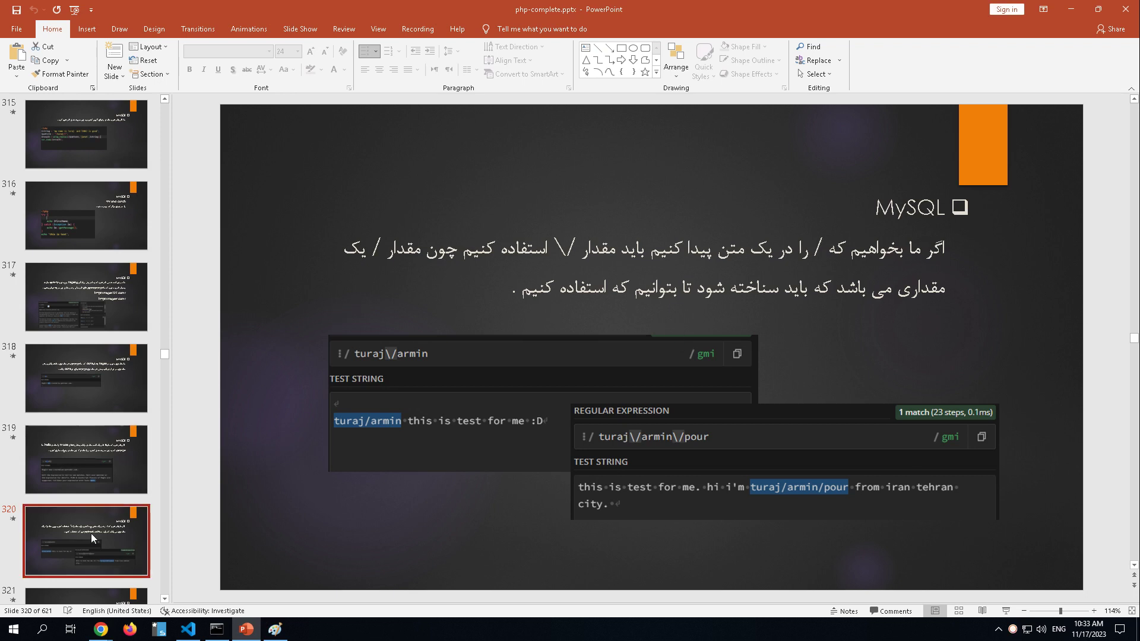
pyautogui.press('Down')
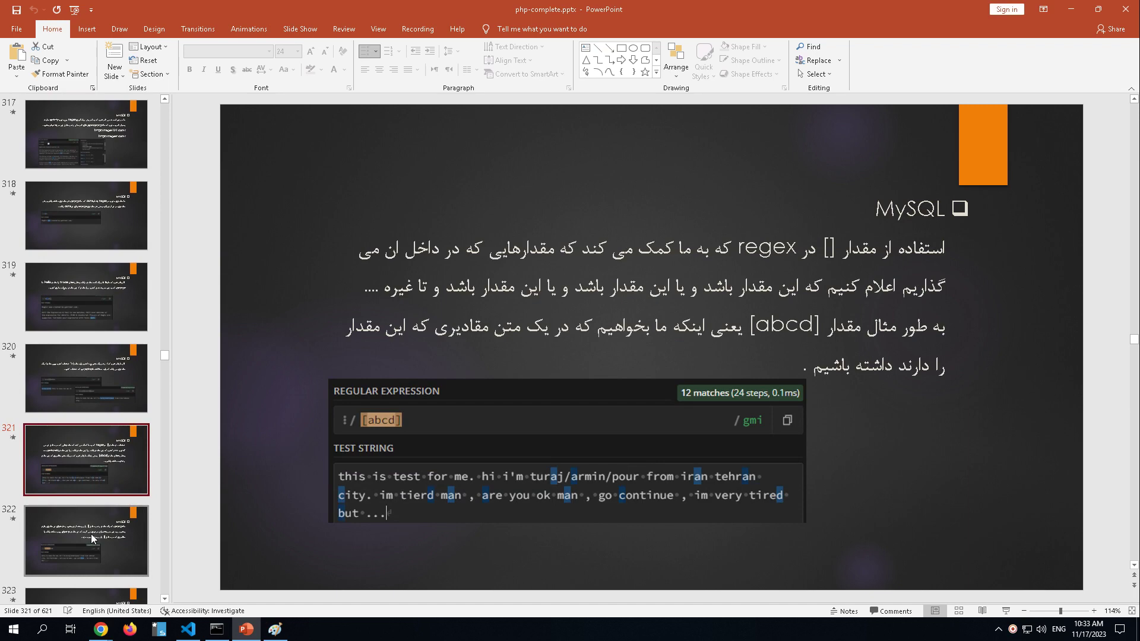
pyautogui.hotkey('alt', 'Tab')
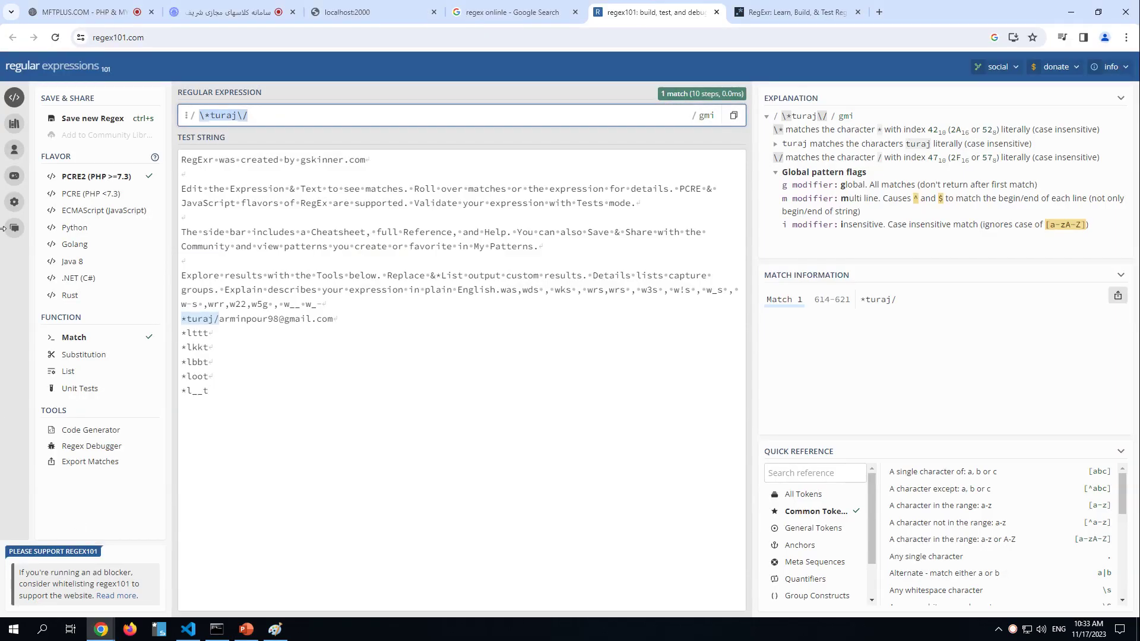
pyautogui.moveTo(225, 116)
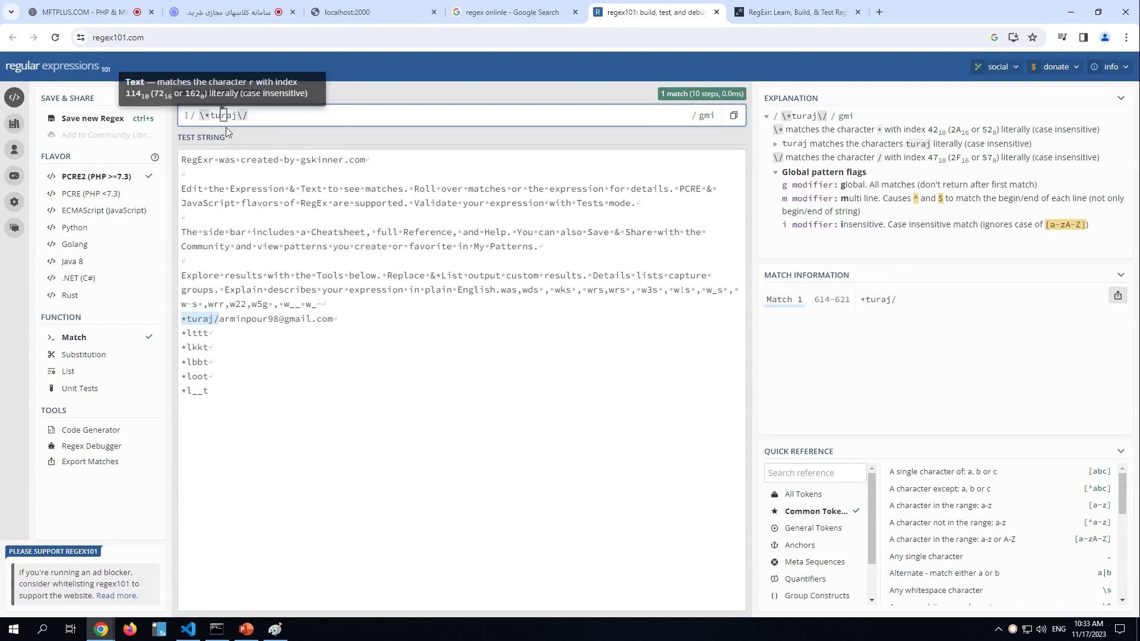
pyautogui.click(229, 384)
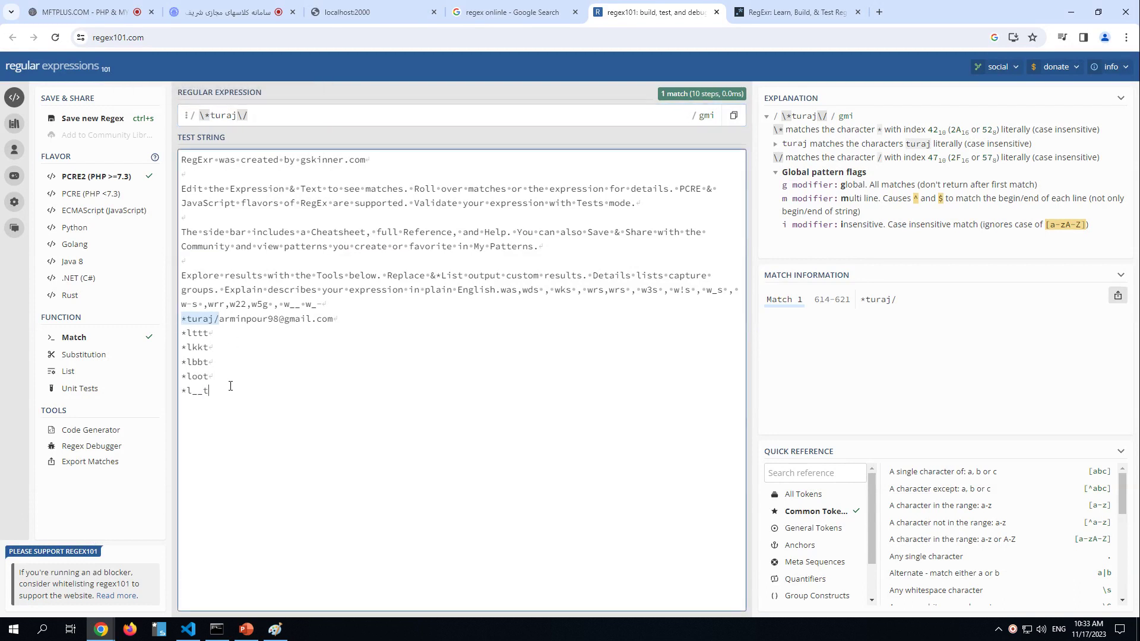